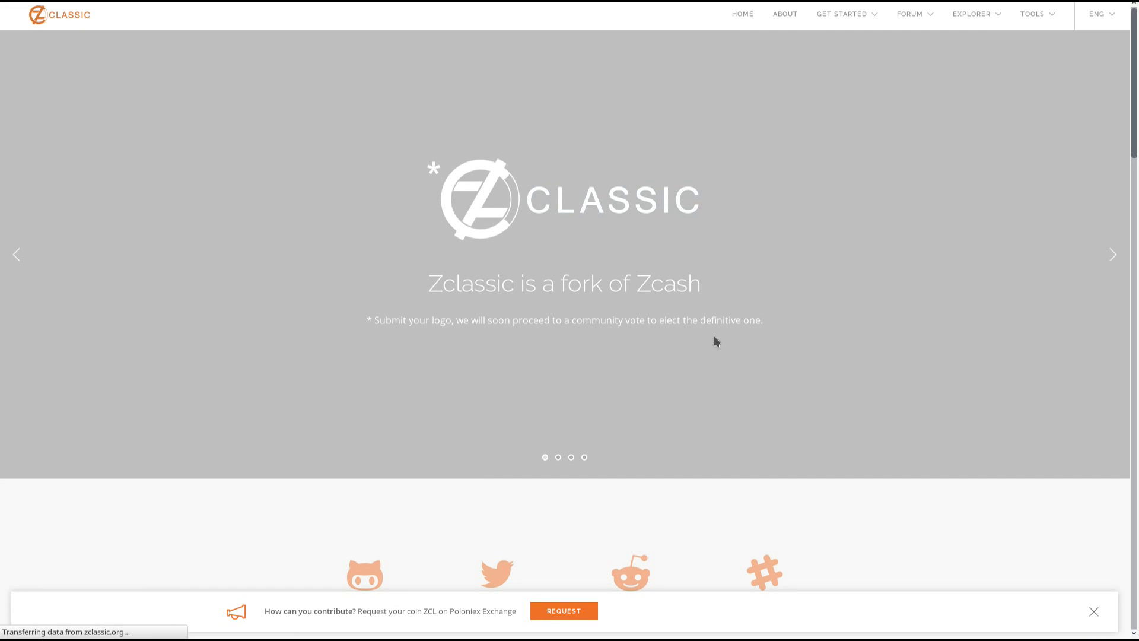
- Scroll down to the Get Started section and expand the mining Pool list
{"action": "scroll", "coordinate": [714, 336], "scroll_direction": "down", "scroll_amount": 10}
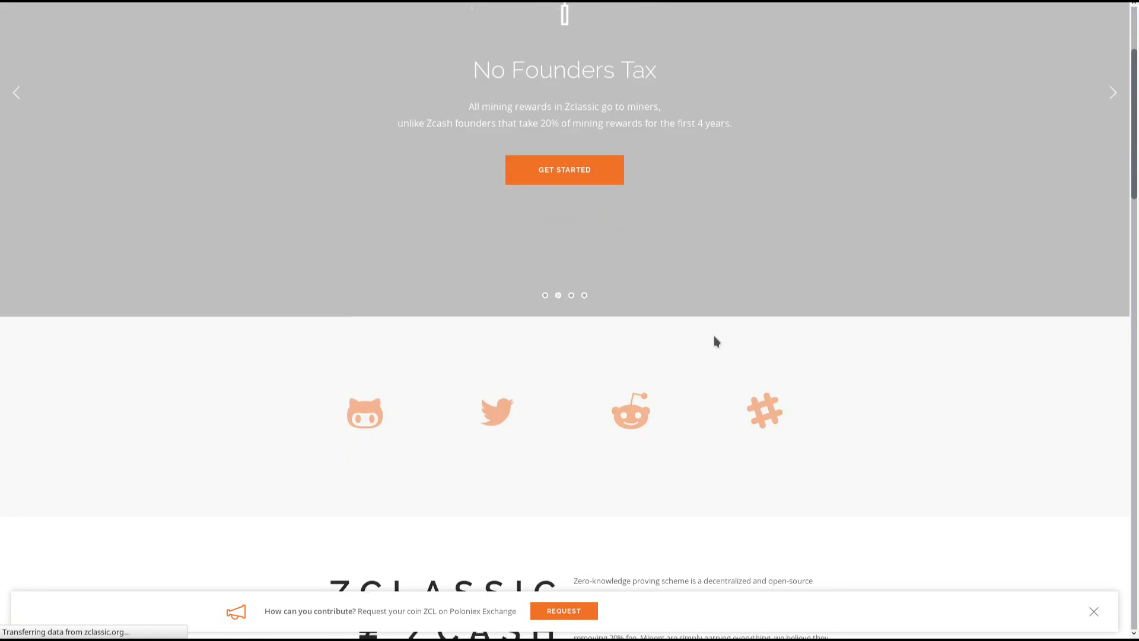
{"action": "scroll", "coordinate": [713, 335], "scroll_direction": "down", "scroll_amount": 10}
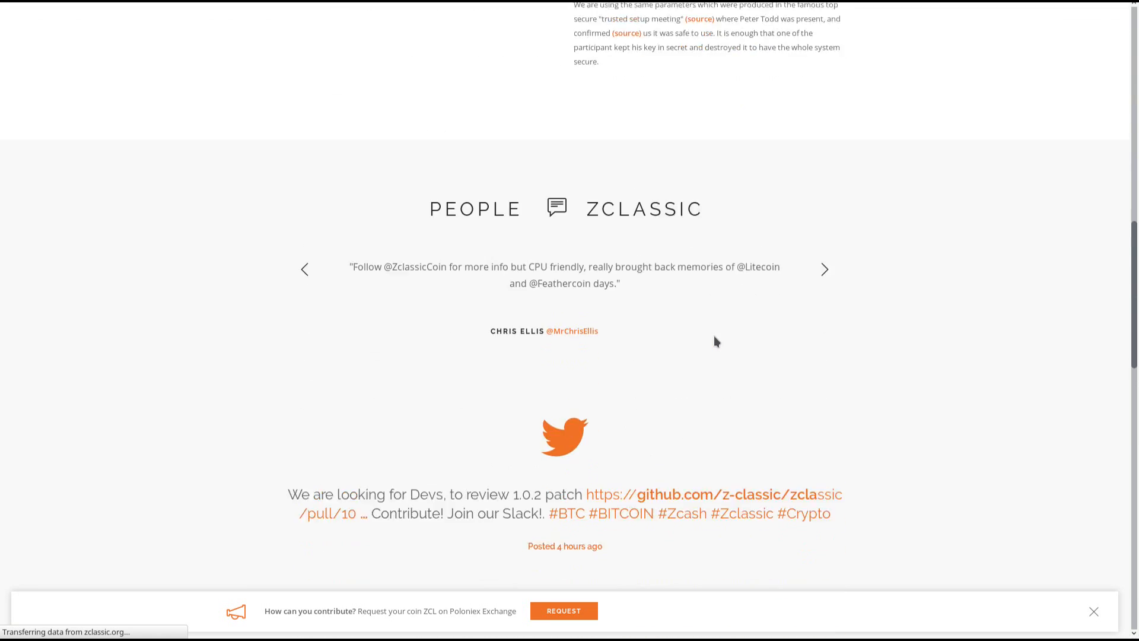
{"action": "scroll", "coordinate": [714, 341], "scroll_direction": "down", "scroll_amount": 3}
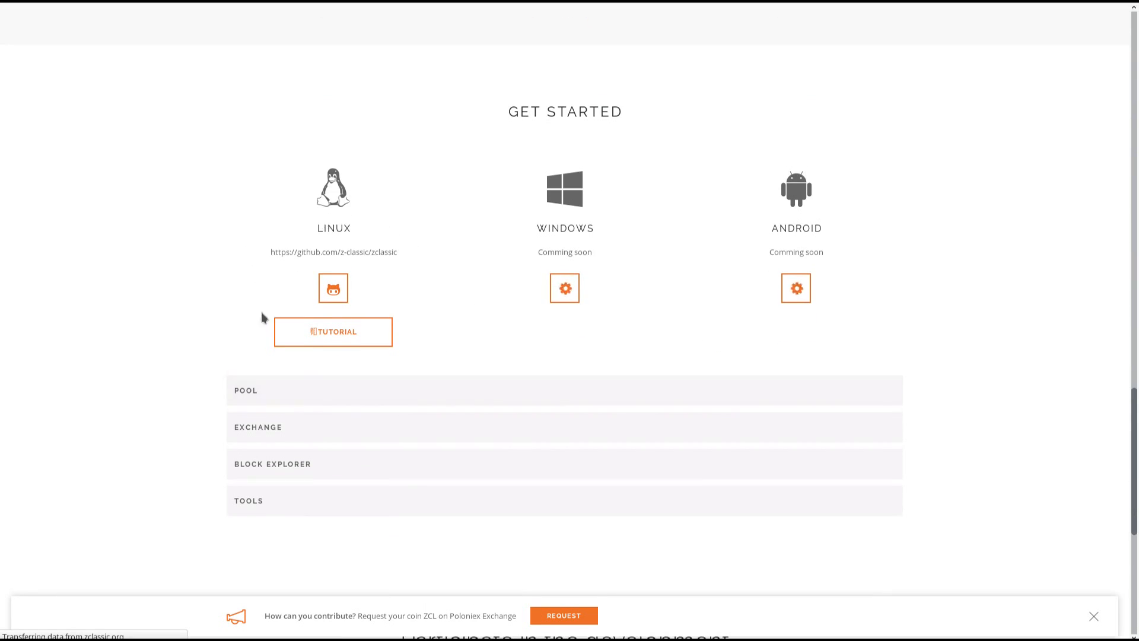
{"action": "left_click", "coordinate": [249, 387]}
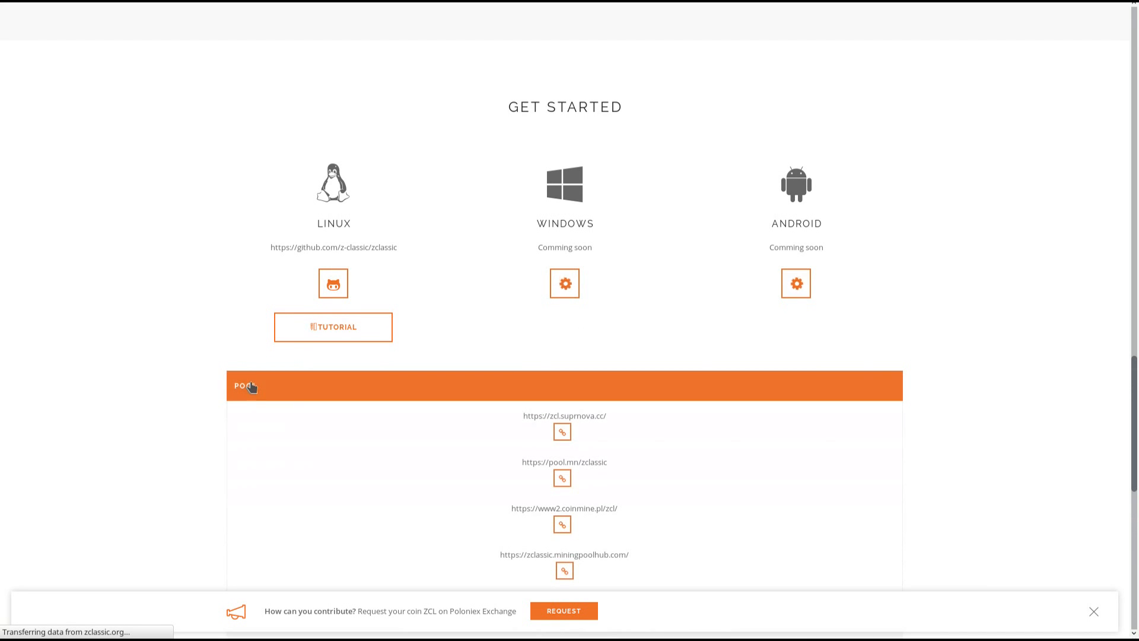
{"action": "scroll", "coordinate": [330, 422], "scroll_direction": "down", "scroll_amount": 3}
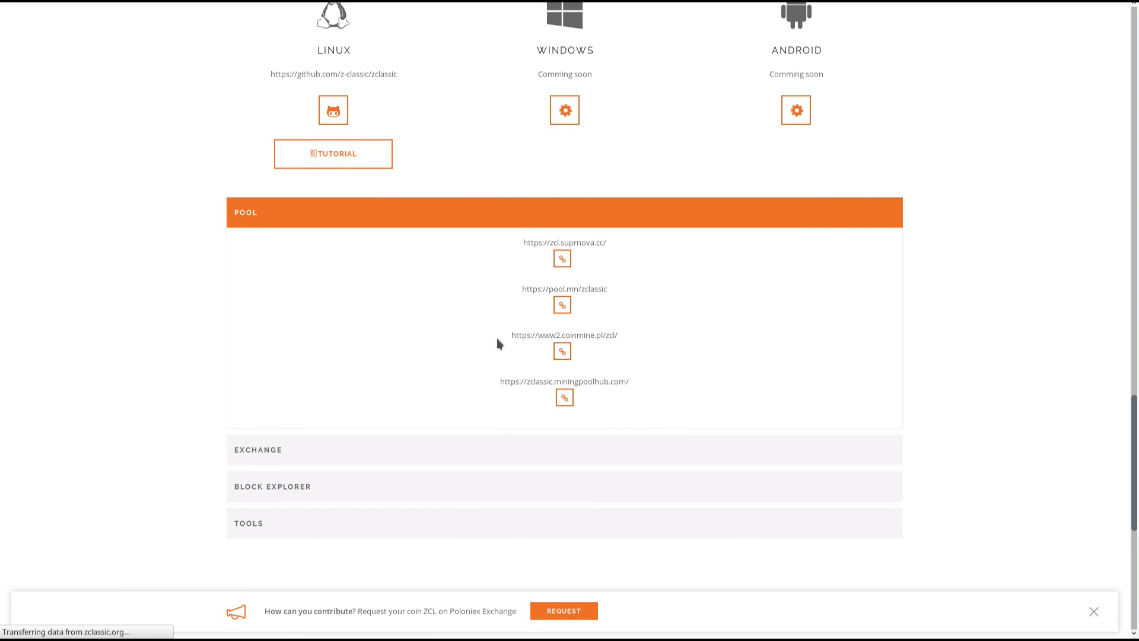
- Expand the Exchange, Block Explorer and Tools lists to review their links, then collapse Tools
{"action": "left_click", "coordinate": [249, 230]}
{"action": "left_click", "coordinate": [255, 265]}
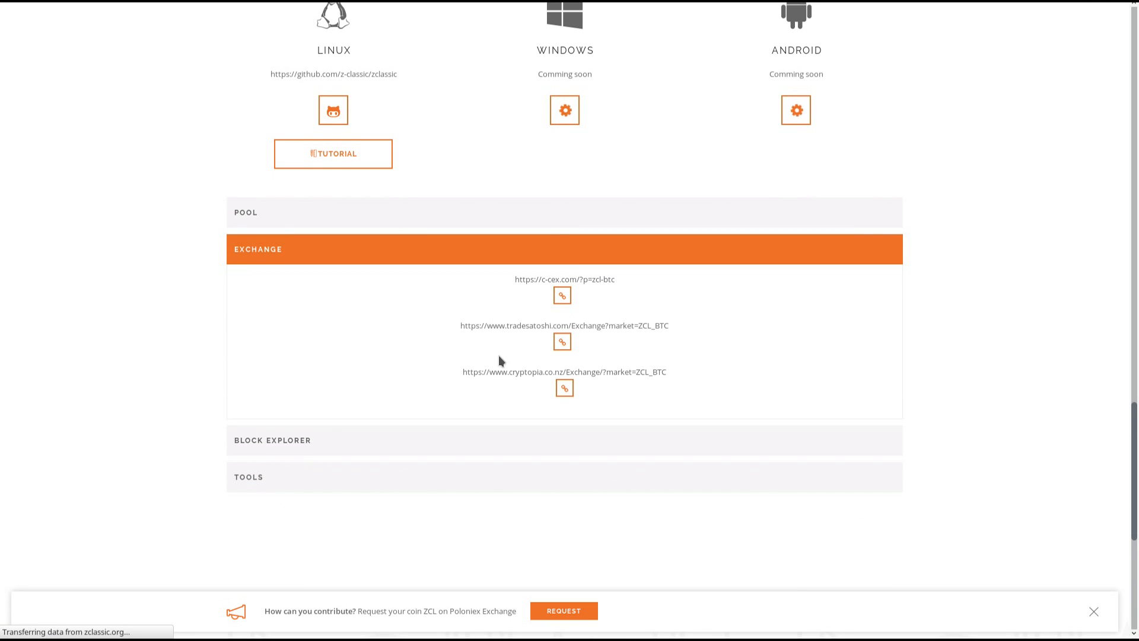
{"action": "left_click", "coordinate": [247, 261]}
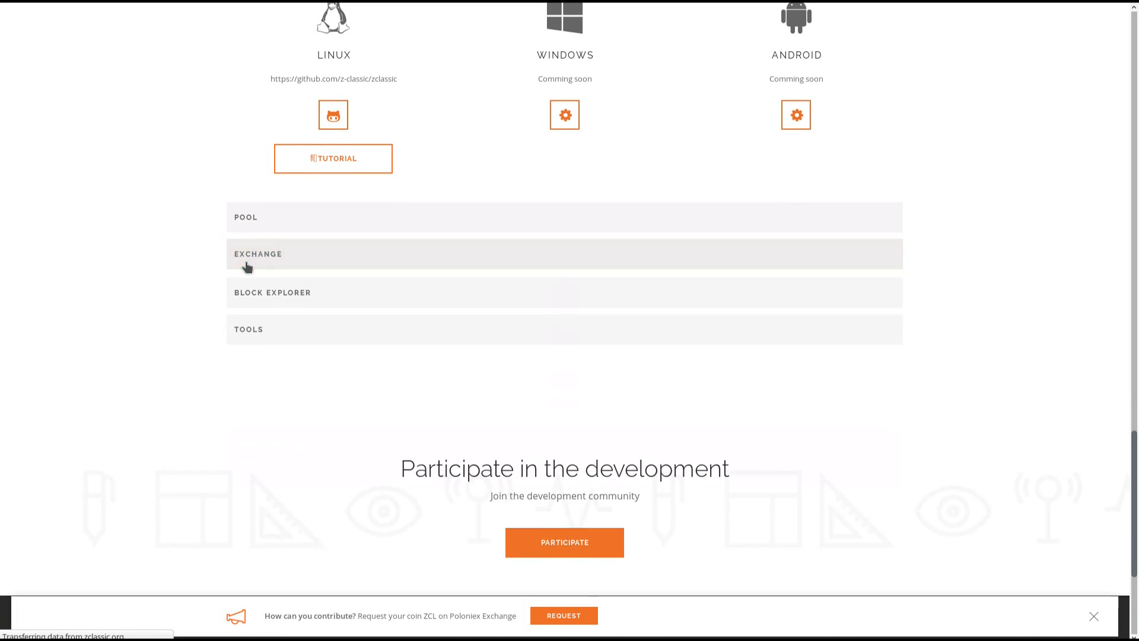
{"action": "left_click", "coordinate": [261, 292]}
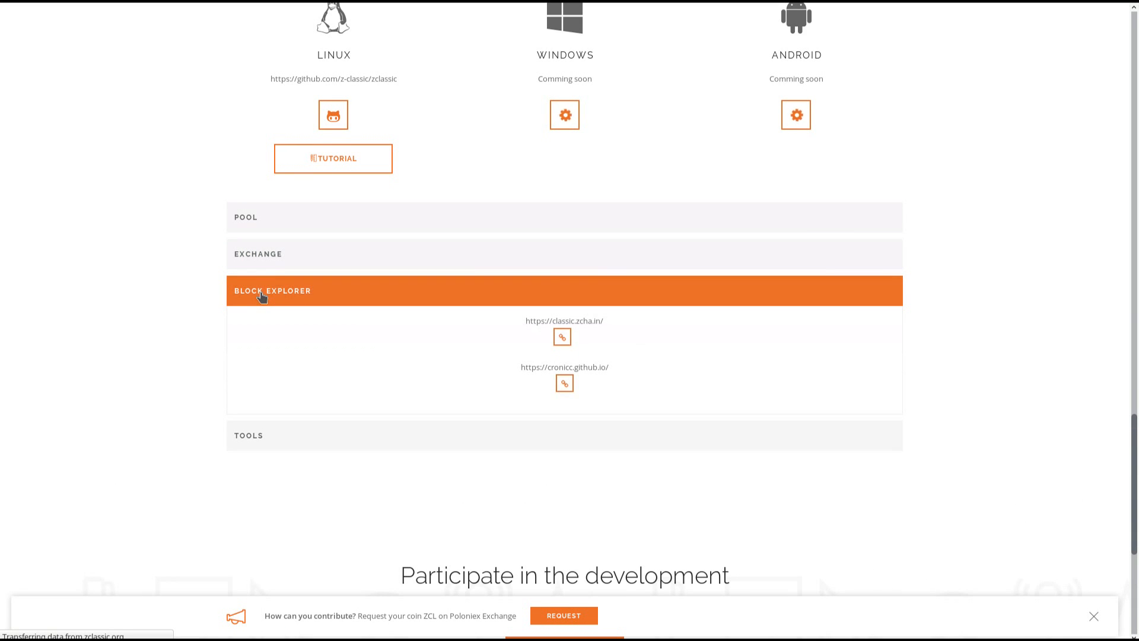
{"action": "left_click", "coordinate": [261, 296]}
{"action": "left_click", "coordinate": [248, 325]}
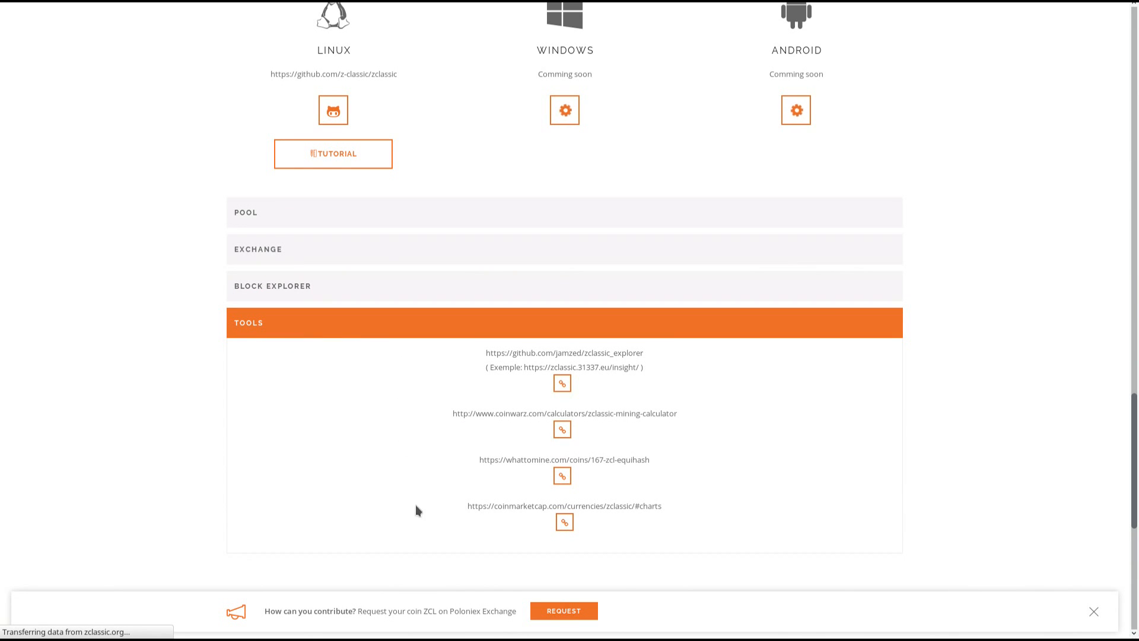
{"action": "left_click", "coordinate": [256, 325]}
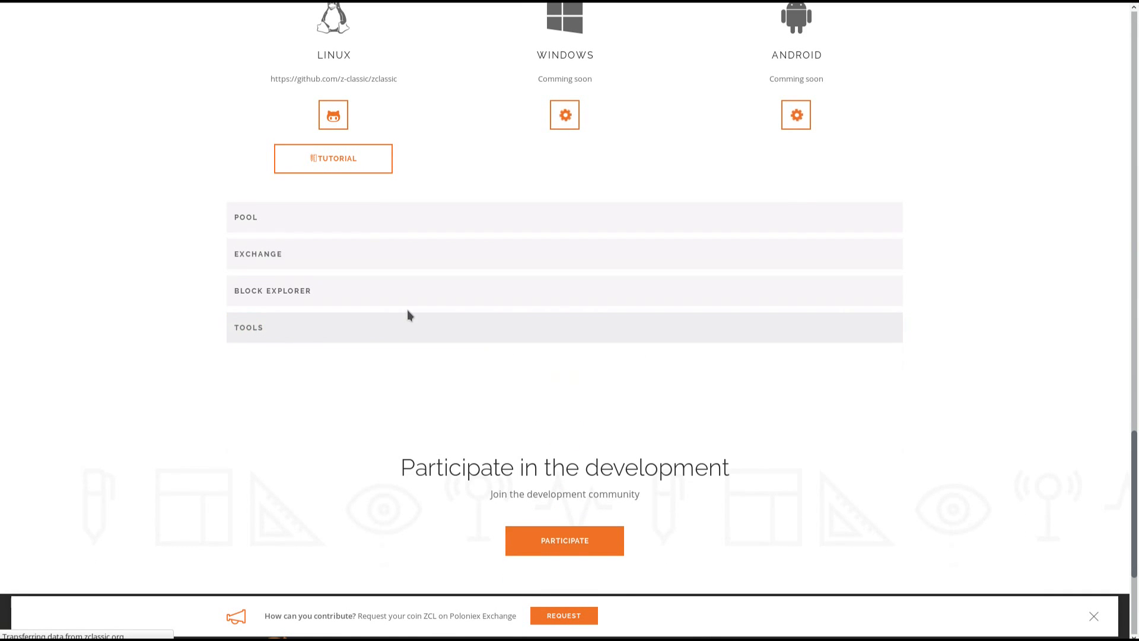
- Scroll back up and go to the Zclassic announcement thread on Bitcointalk
{"action": "scroll", "coordinate": [408, 309], "scroll_direction": "up", "scroll_amount": 15}
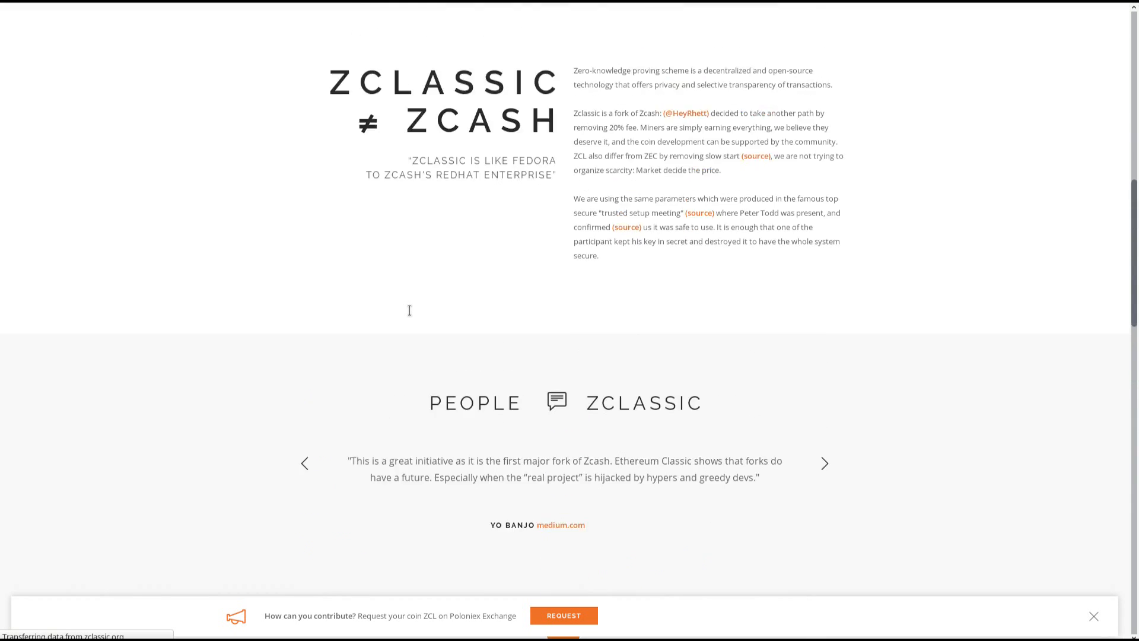
{"action": "scroll", "coordinate": [410, 311], "scroll_direction": "up", "scroll_amount": 10}
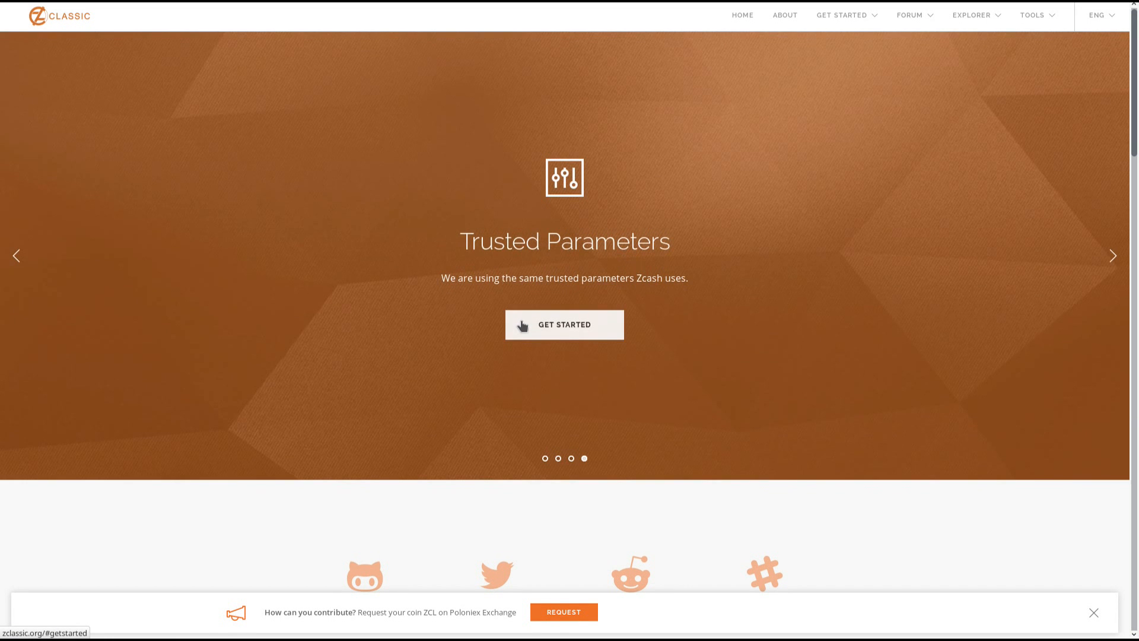
{"action": "left_click", "coordinate": [522, 326]}
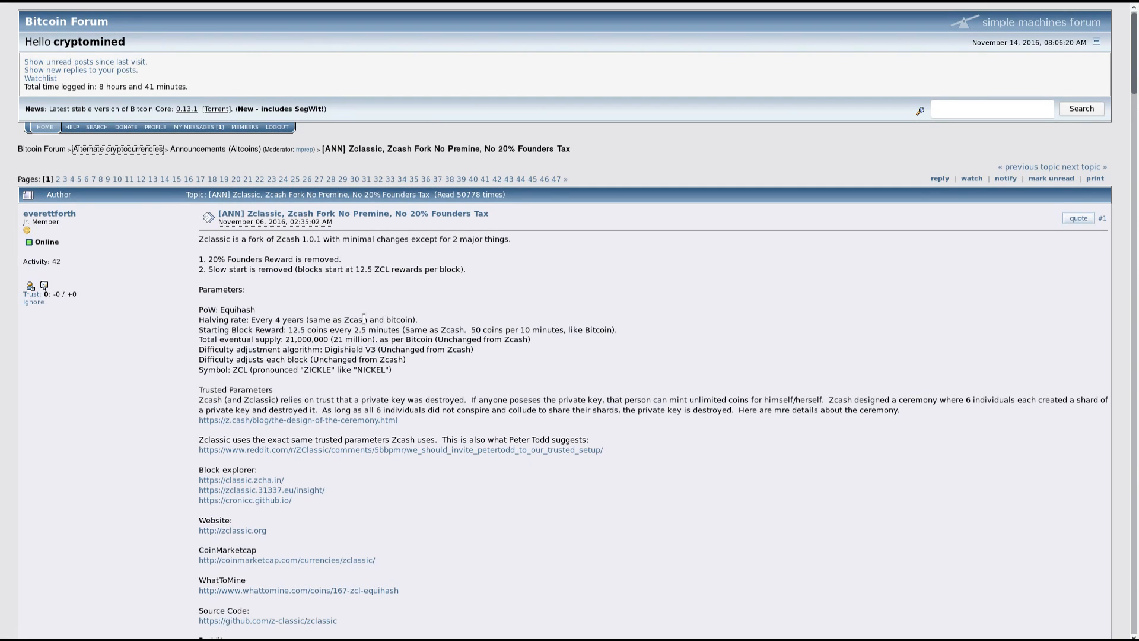
- Scroll the announcement post and highlight its Freenode IRC, Pools and Exchanges lines
{"action": "scroll", "coordinate": [235, 319], "scroll_direction": "down", "scroll_amount": 1}
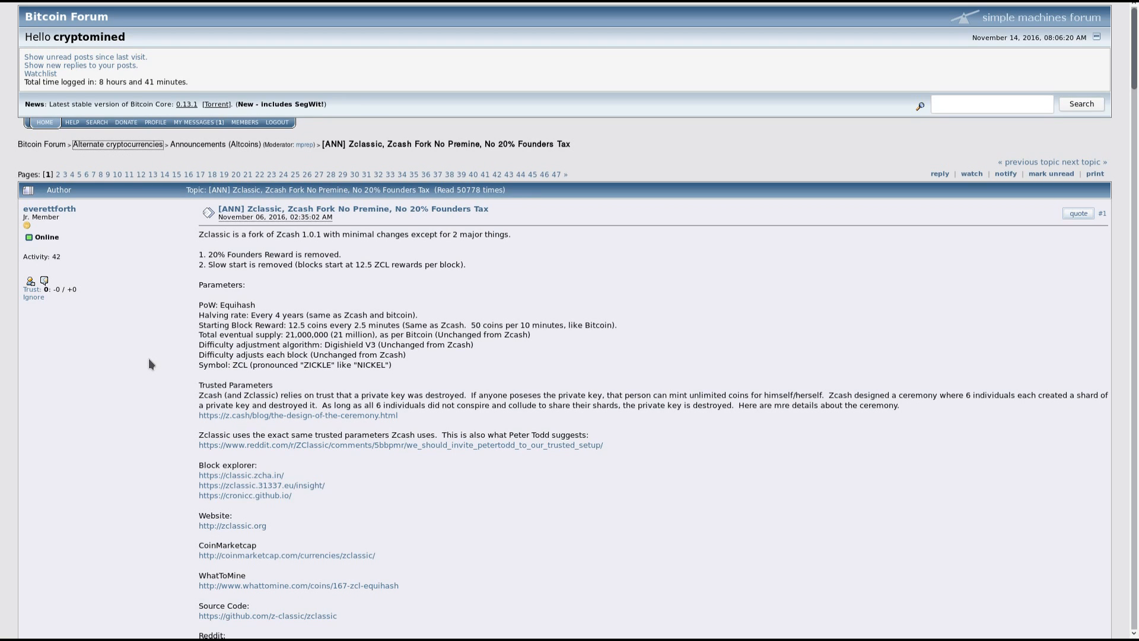
{"action": "scroll", "coordinate": [149, 359], "scroll_direction": "down", "scroll_amount": 4}
{"action": "scroll", "coordinate": [149, 362], "scroll_direction": "down", "scroll_amount": 3}
{"action": "scroll", "coordinate": [149, 360], "scroll_direction": "down", "scroll_amount": 1}
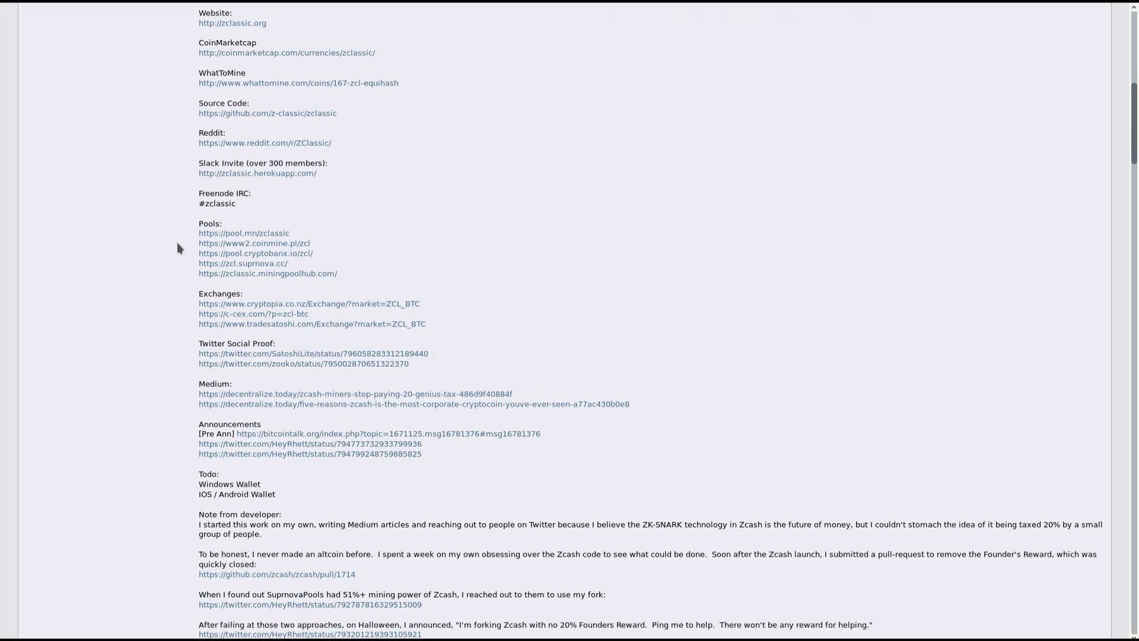
{"action": "left_click_drag", "start_coordinate": [194, 217], "coordinate": [350, 263]}
{"action": "left_click", "coordinate": [318, 237]}
{"action": "triple_click", "coordinate": [231, 193]}
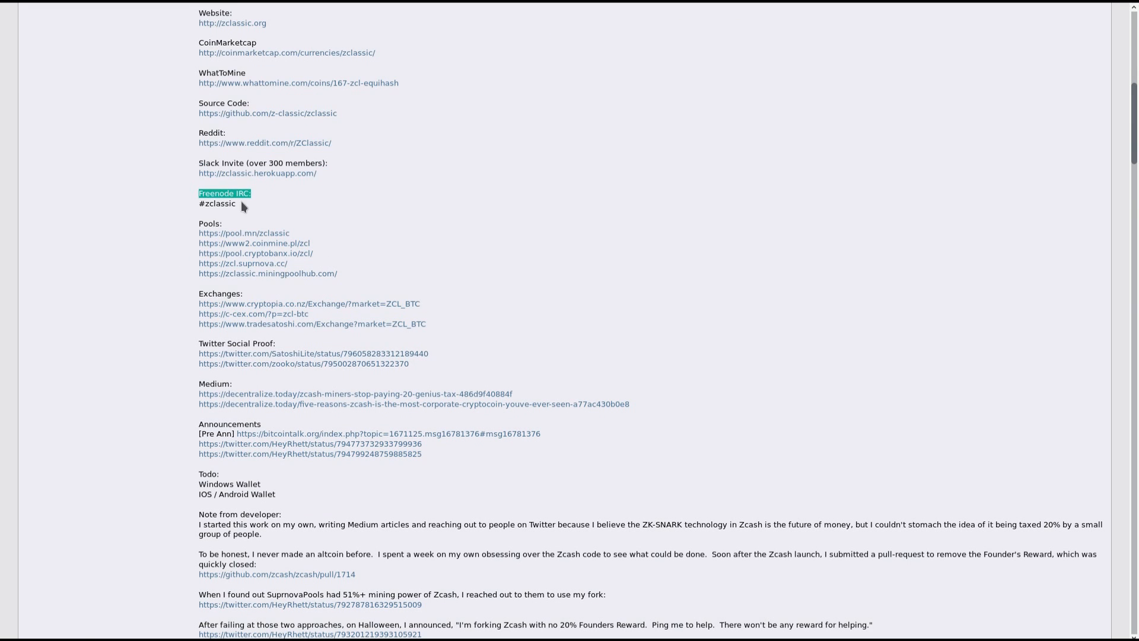
{"action": "triple_click", "coordinate": [207, 223]}
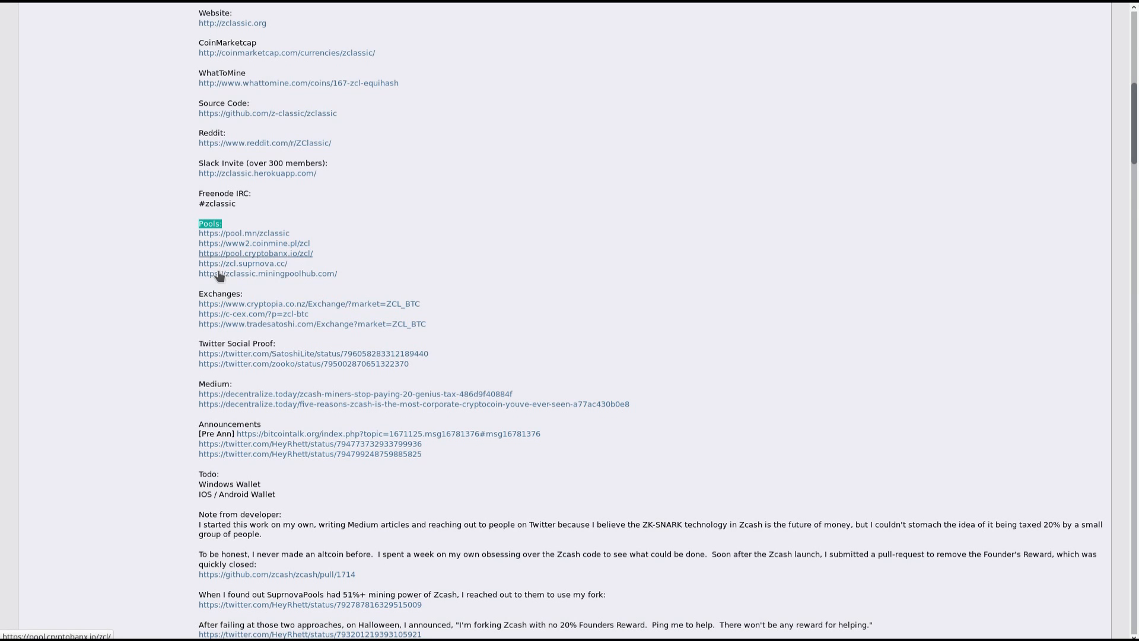
{"action": "double_click", "coordinate": [217, 293]}
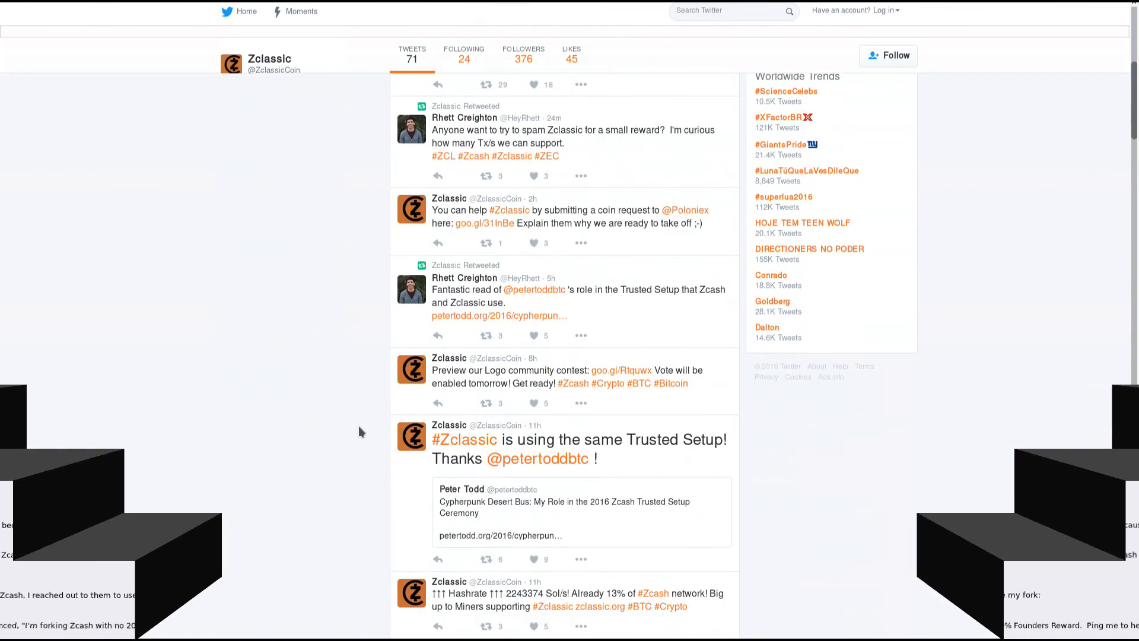
{"action": "scroll", "coordinate": [359, 426], "scroll_direction": "down", "scroll_amount": 12}
{"action": "scroll", "coordinate": [358, 426], "scroll_direction": "down", "scroll_amount": 10}
{"action": "scroll", "coordinate": [359, 425], "scroll_direction": "down", "scroll_amount": 13}
{"action": "scroll", "coordinate": [360, 429], "scroll_direction": "down", "scroll_amount": 11}
{"action": "scroll", "coordinate": [359, 425], "scroll_direction": "down", "scroll_amount": 8}
{"action": "scroll", "coordinate": [359, 427], "scroll_direction": "up", "scroll_amount": 14}
{"action": "scroll", "coordinate": [359, 425], "scroll_direction": "up", "scroll_amount": 9}
{"action": "scroll", "coordinate": [358, 425], "scroll_direction": "up", "scroll_amount": 8}
{"action": "scroll", "coordinate": [357, 425], "scroll_direction": "up", "scroll_amount": 12}
{"action": "scroll", "coordinate": [358, 425], "scroll_direction": "up", "scroll_amount": 7}
{"action": "scroll", "coordinate": [358, 427], "scroll_direction": "up", "scroll_amount": 6}
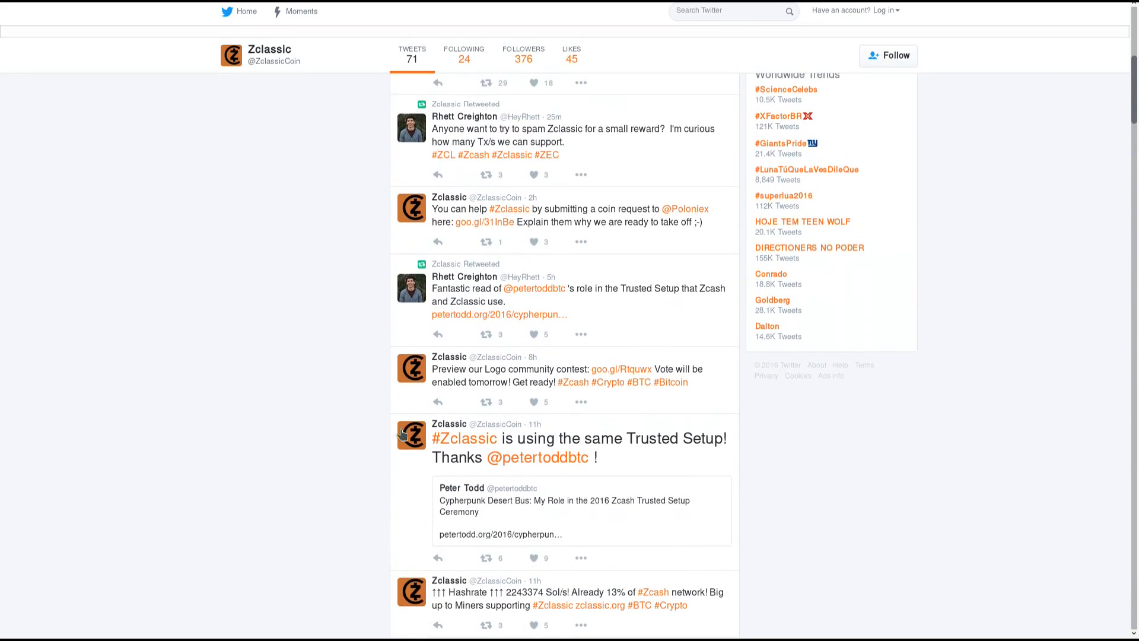
{"action": "left_click_drag", "start_coordinate": [543, 460], "coordinate": [436, 445]}
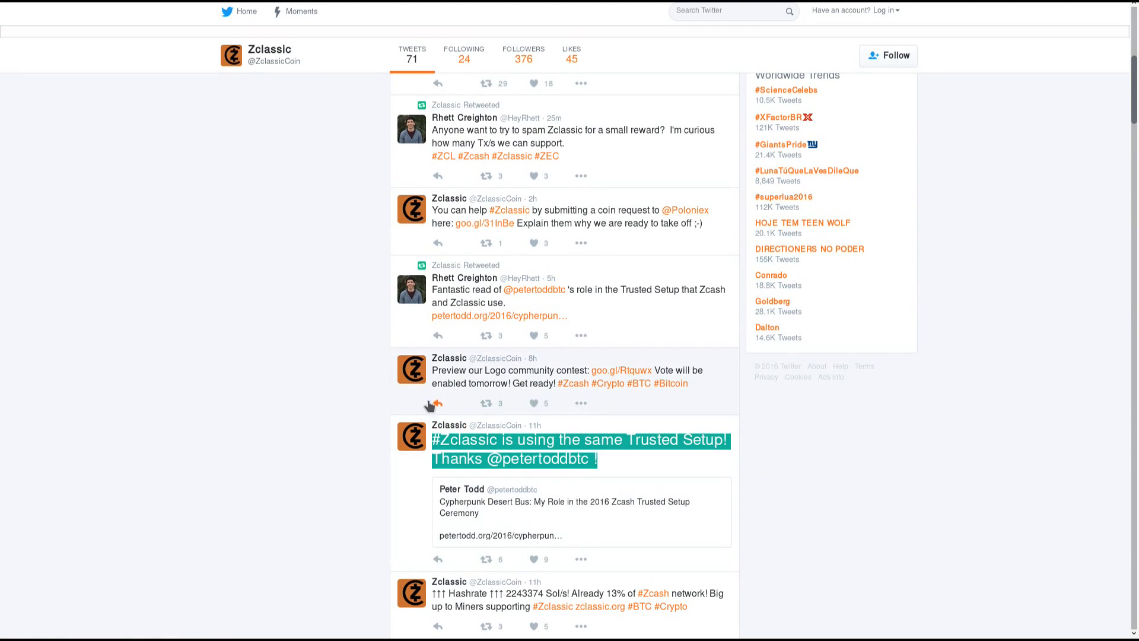
{"action": "left_click", "coordinate": [355, 432]}
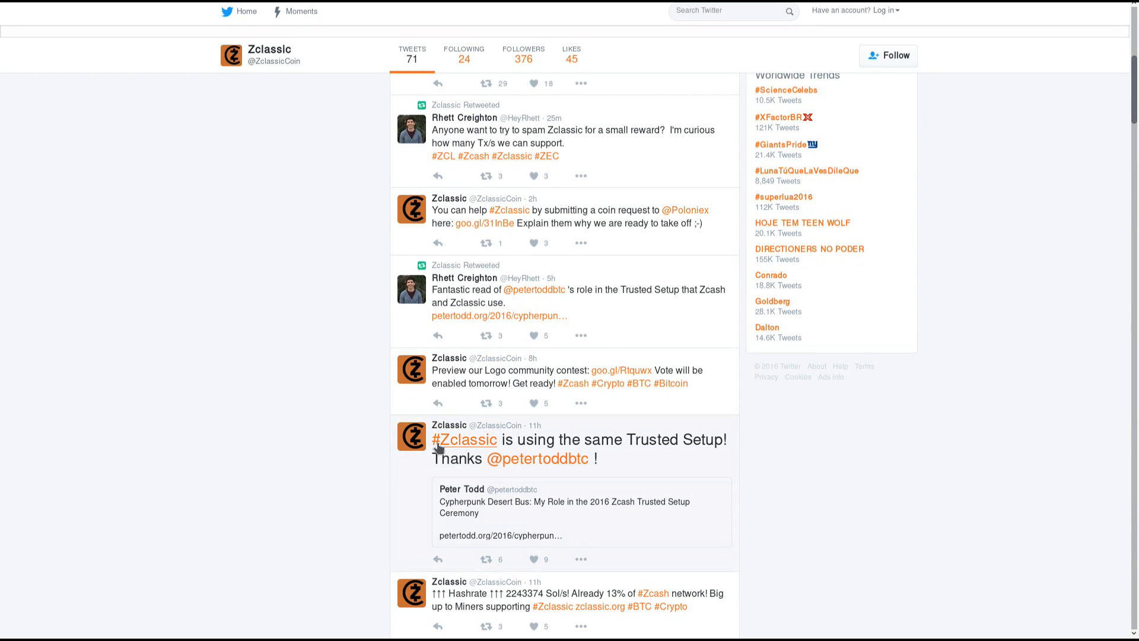
{"action": "scroll", "coordinate": [449, 445], "scroll_direction": "up", "scroll_amount": 5}
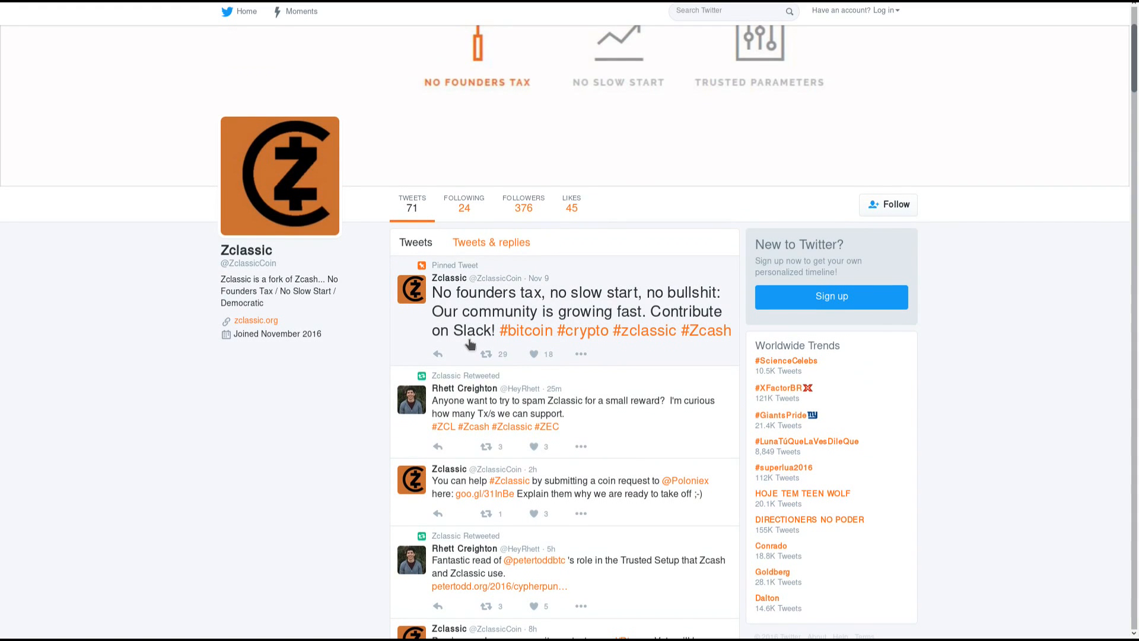
{"action": "scroll", "coordinate": [469, 344], "scroll_direction": "down", "scroll_amount": 10}
{"action": "scroll", "coordinate": [471, 345], "scroll_direction": "down", "scroll_amount": 7}
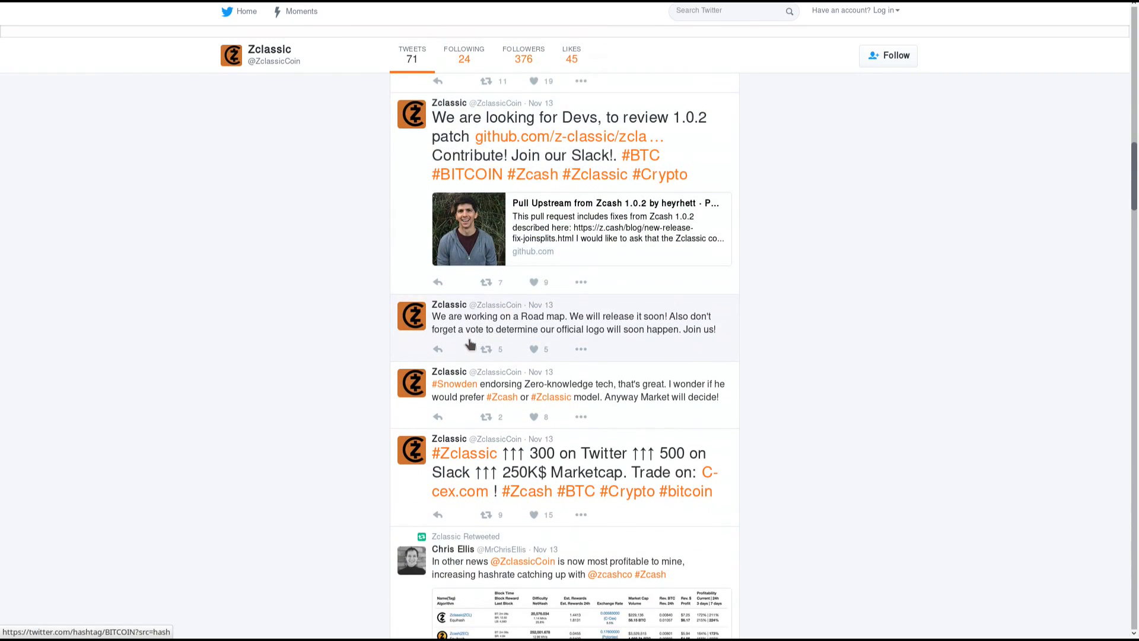
{"action": "scroll", "coordinate": [470, 344], "scroll_direction": "down", "scroll_amount": 2}
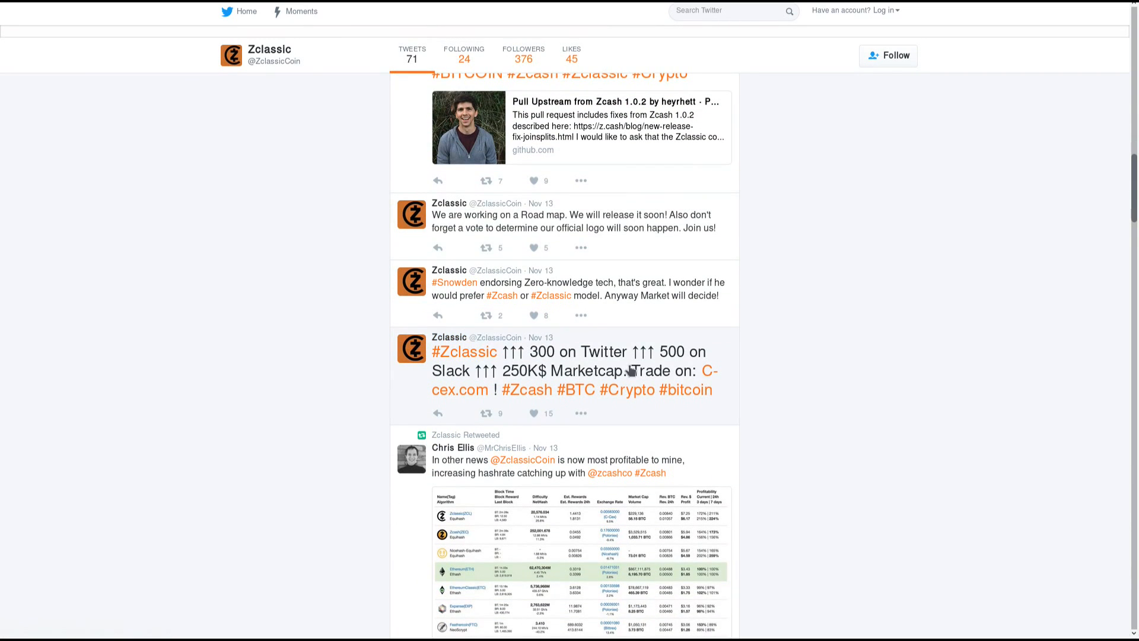
{"action": "scroll", "coordinate": [669, 372], "scroll_direction": "down", "scroll_amount": 10}
{"action": "scroll", "coordinate": [703, 387], "scroll_direction": "down", "scroll_amount": 13}
{"action": "scroll", "coordinate": [702, 386], "scroll_direction": "up", "scroll_amount": 20}
{"action": "scroll", "coordinate": [687, 384], "scroll_direction": "up", "scroll_amount": 4}
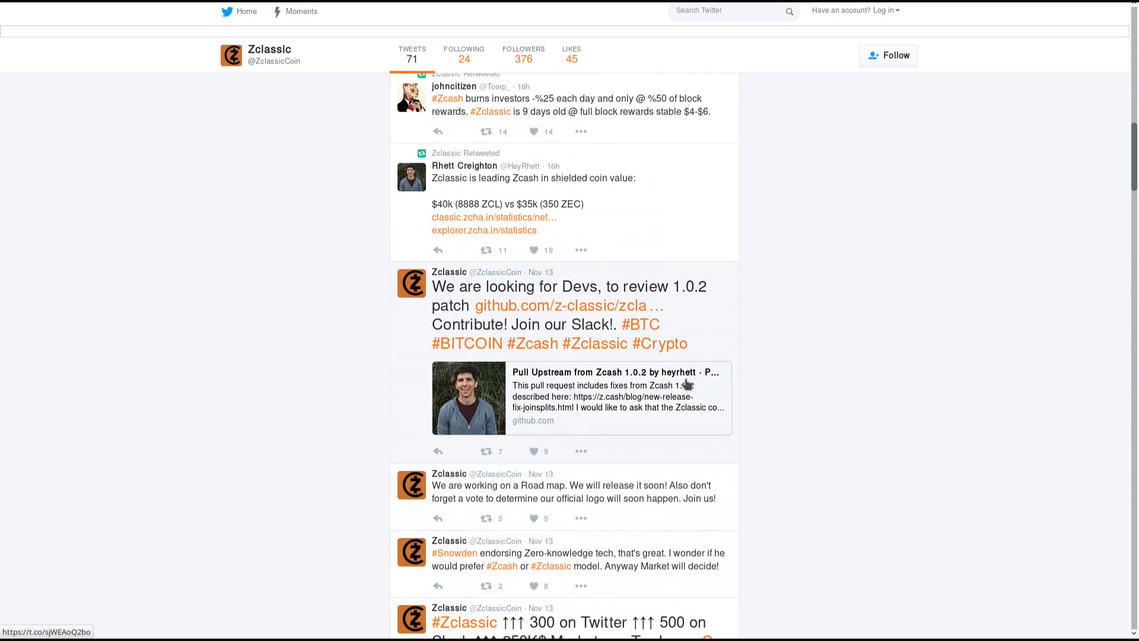
{"action": "scroll", "coordinate": [594, 377], "scroll_direction": "up", "scroll_amount": 3}
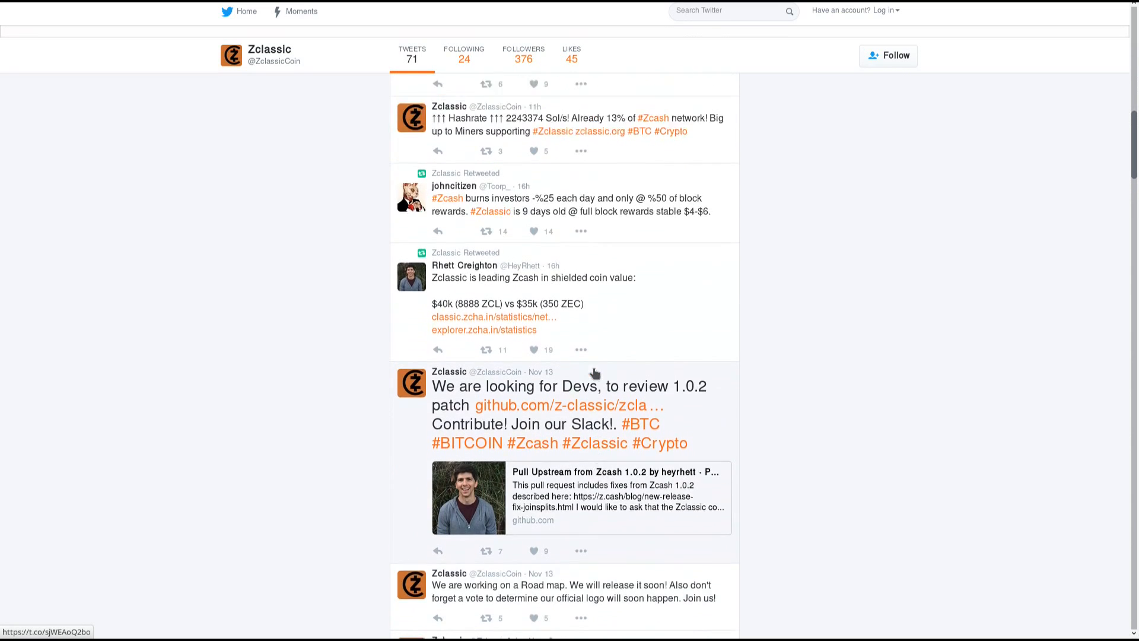
{"action": "mouse_move", "coordinate": [478, 345]}
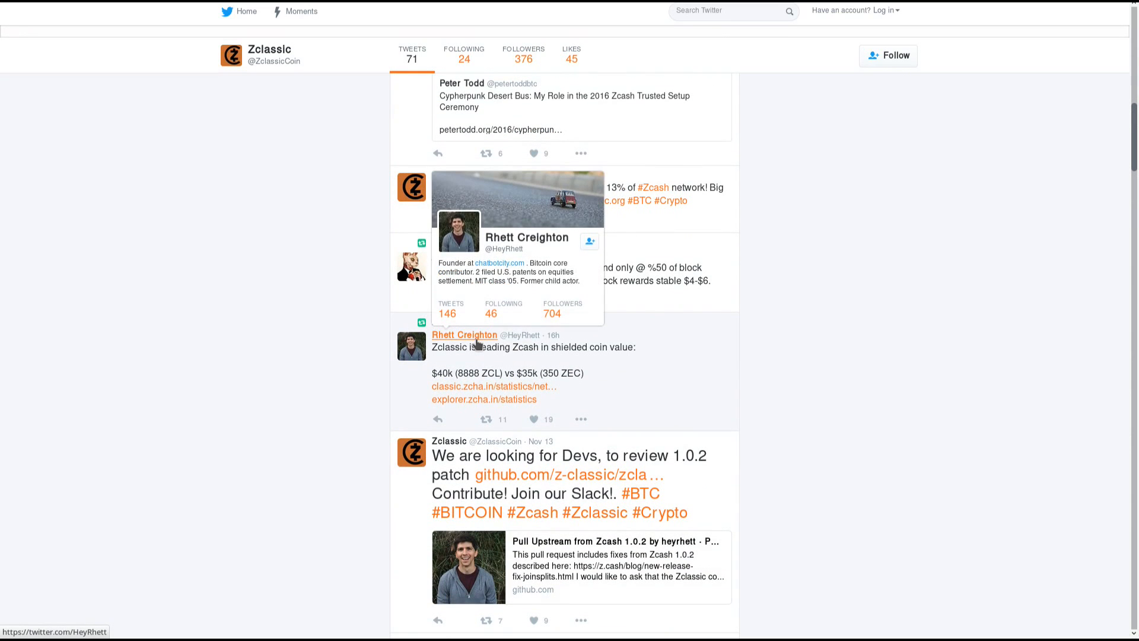
- Open the developer's Twitter profile and highlight the shielded coin value tweet
{"action": "left_click", "coordinate": [466, 340]}
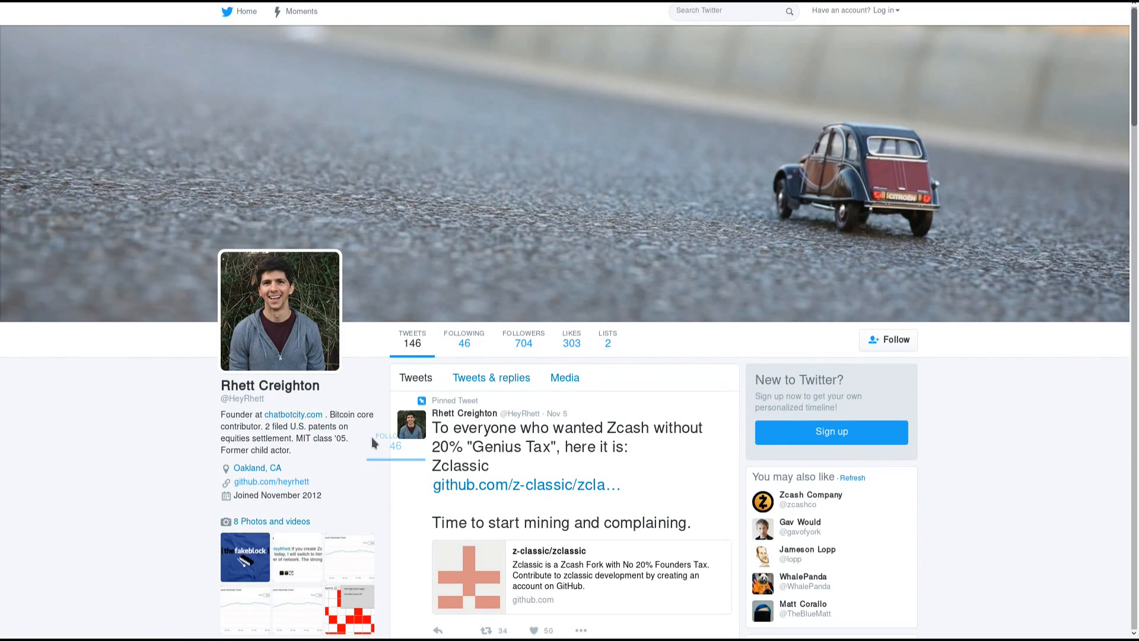
{"action": "left_click_drag", "start_coordinate": [371, 436], "coordinate": [1134, 180]}
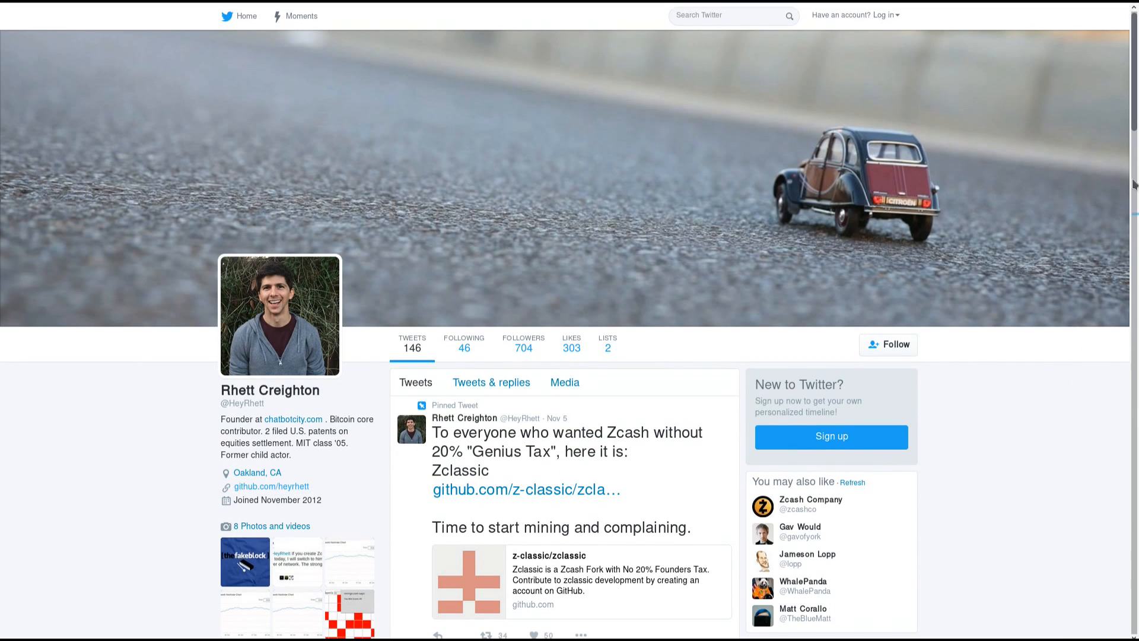
{"action": "left_click_drag", "start_coordinate": [1112, 141], "coordinate": [980, 485]}
{"action": "scroll", "coordinate": [979, 485], "scroll_direction": "down", "scroll_amount": 6}
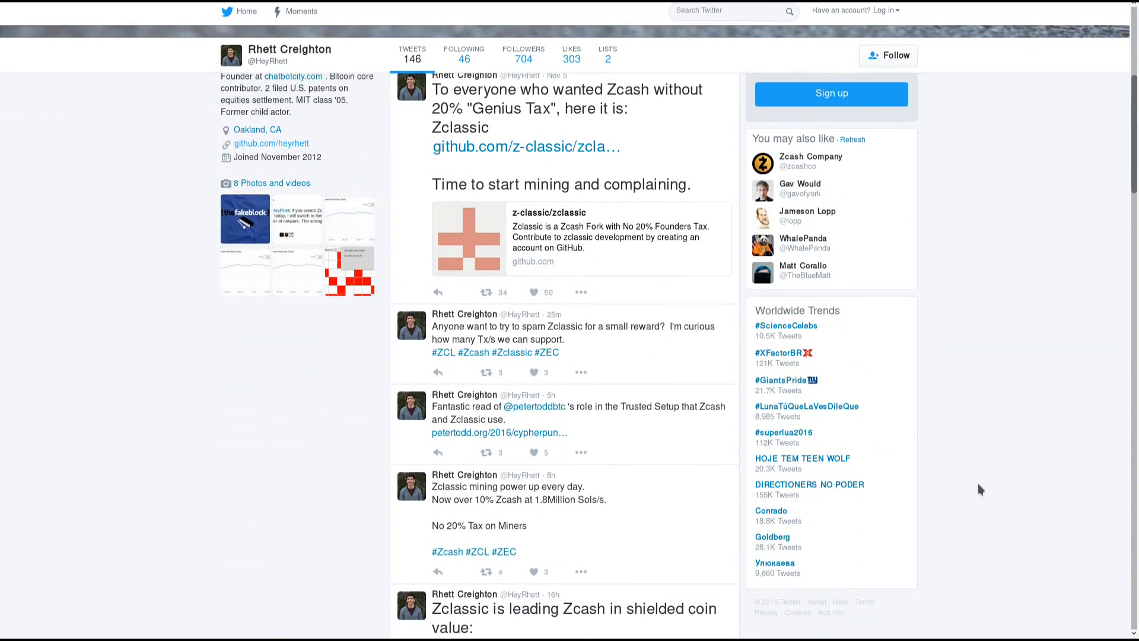
{"action": "scroll", "coordinate": [980, 487], "scroll_direction": "down", "scroll_amount": 4}
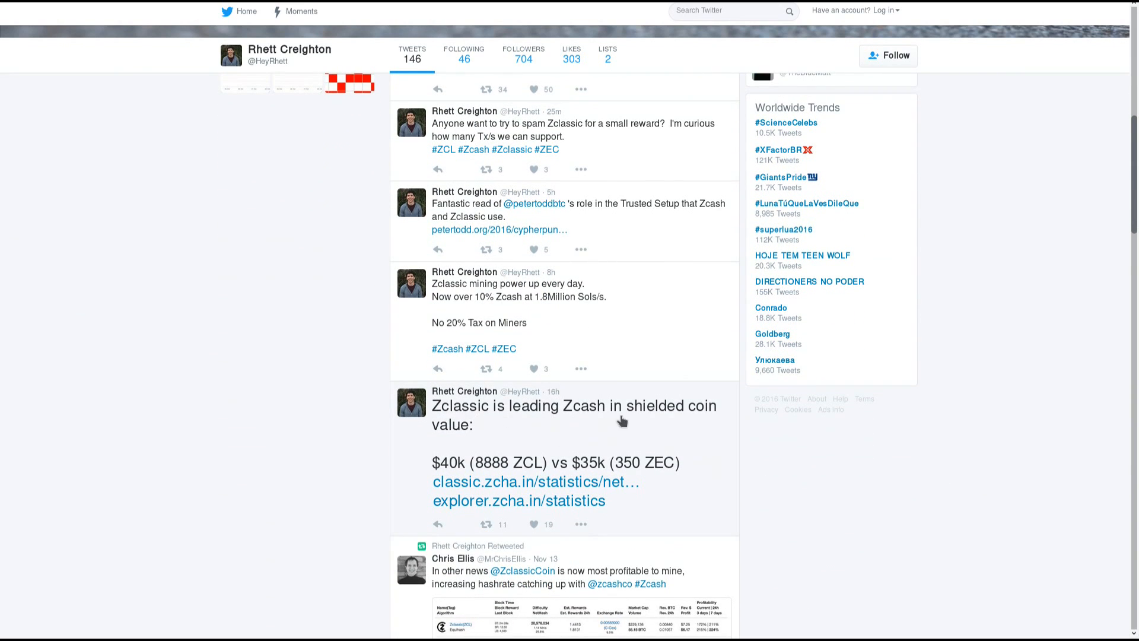
{"action": "left_click_drag", "start_coordinate": [692, 464], "coordinate": [433, 415]}
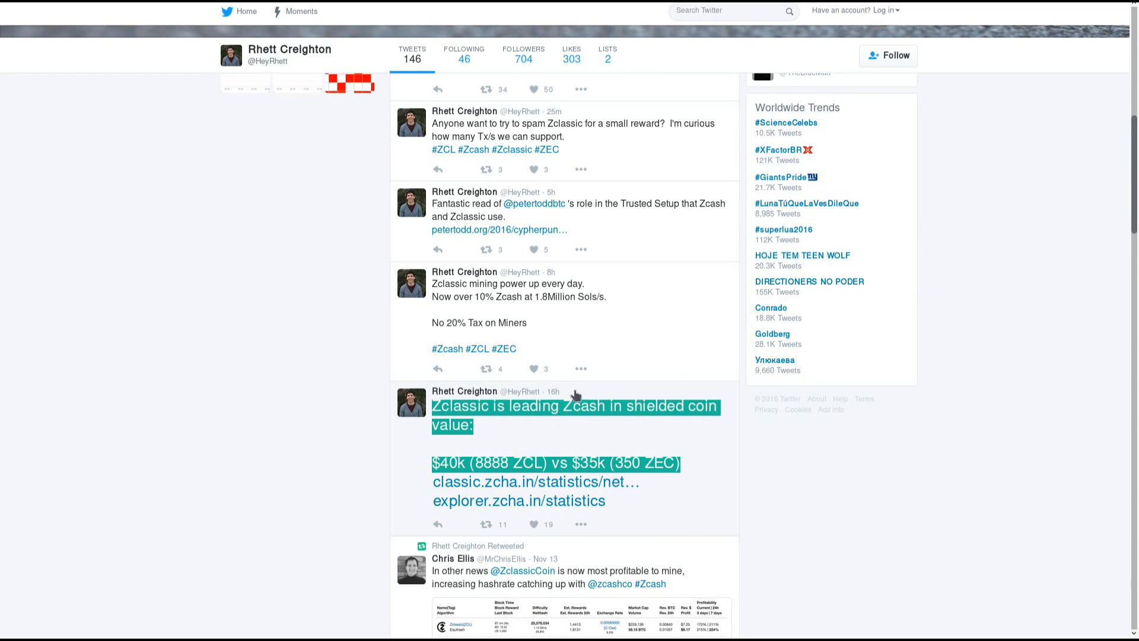
{"action": "left_click", "coordinate": [831, 466]}
- Scroll further and highlight the tweet about Zclassic being 1 week old with a $200k market cap
{"action": "scroll", "coordinate": [831, 467], "scroll_direction": "down", "scroll_amount": 1}
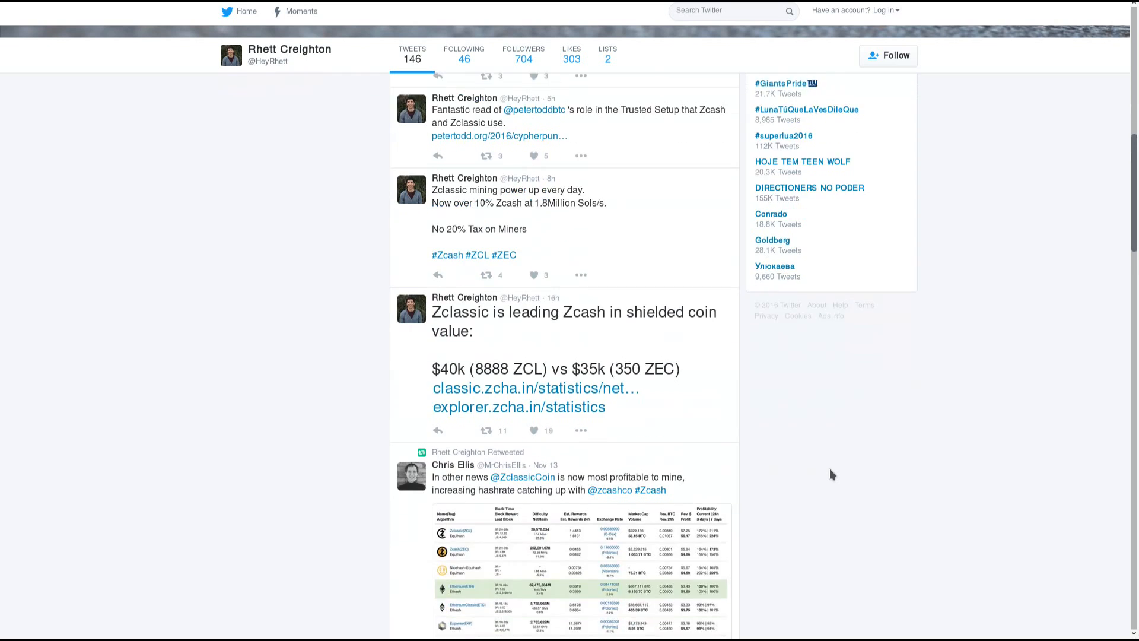
{"action": "scroll", "coordinate": [830, 468], "scroll_direction": "down", "scroll_amount": 10}
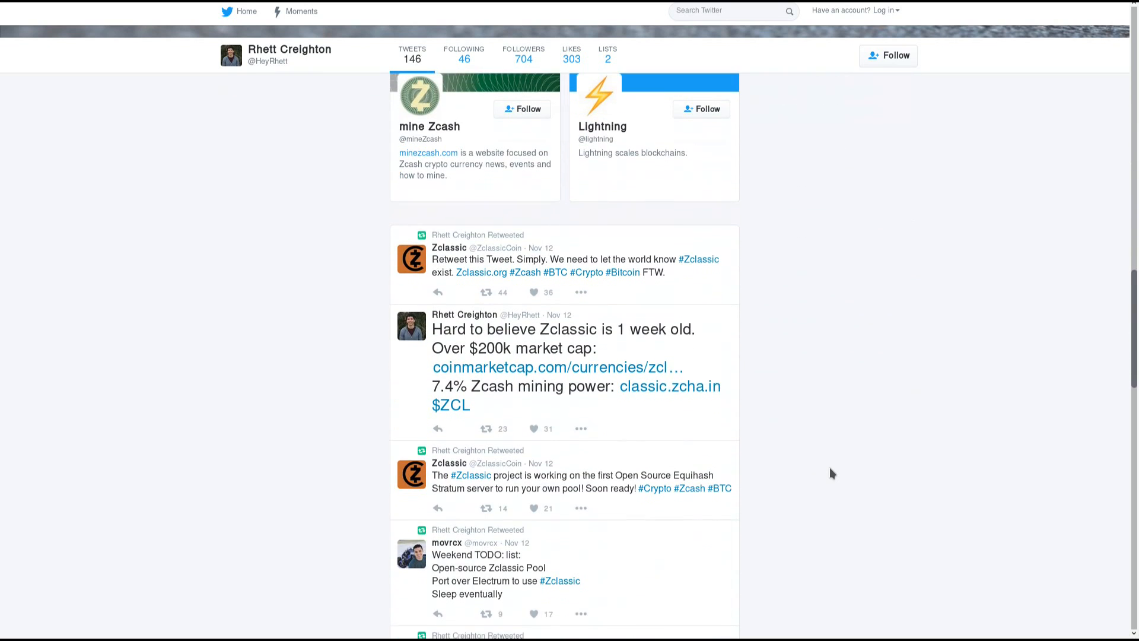
{"action": "scroll", "coordinate": [830, 468], "scroll_direction": "down", "scroll_amount": 1}
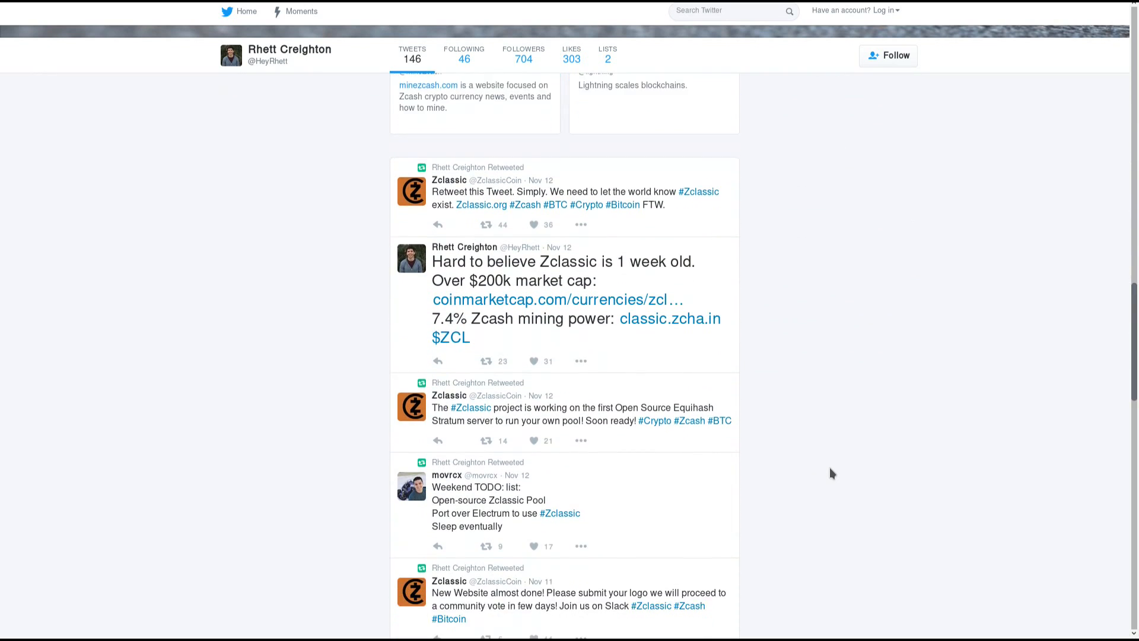
{"action": "left_click_drag", "start_coordinate": [715, 273], "coordinate": [434, 272]}
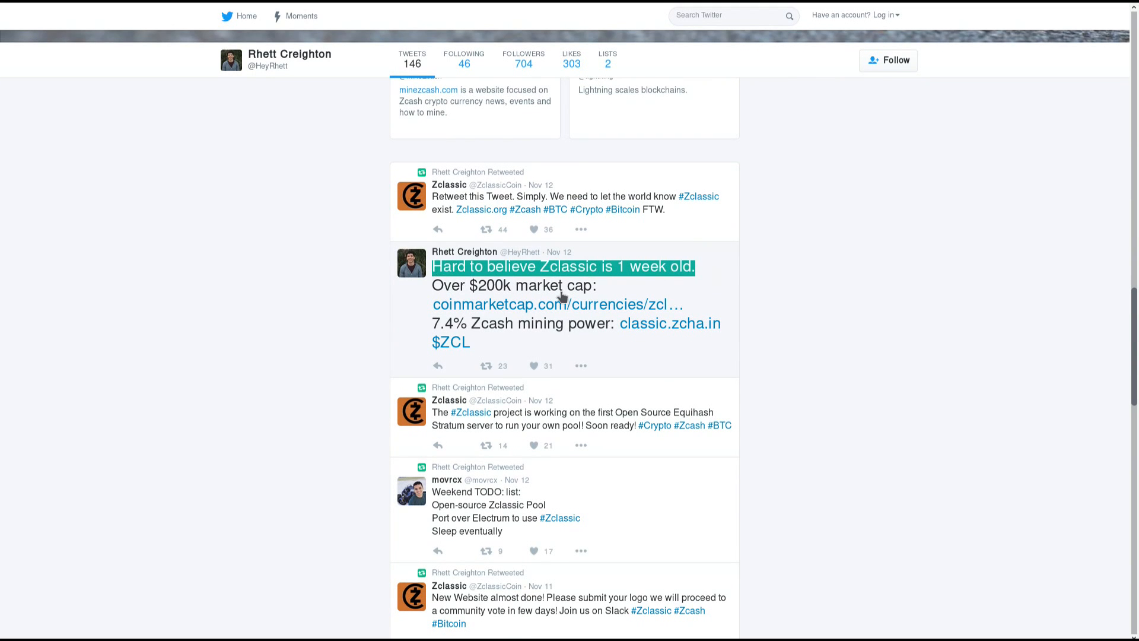
{"action": "left_click_drag", "start_coordinate": [724, 295], "coordinate": [435, 270]}
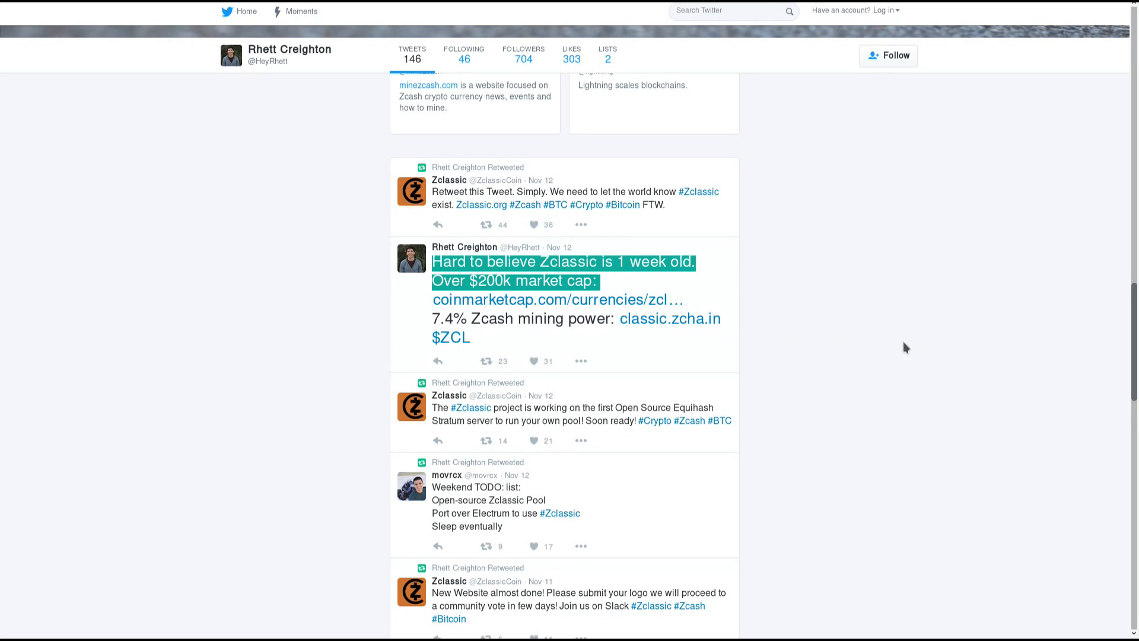
{"action": "left_click", "coordinate": [902, 344]}
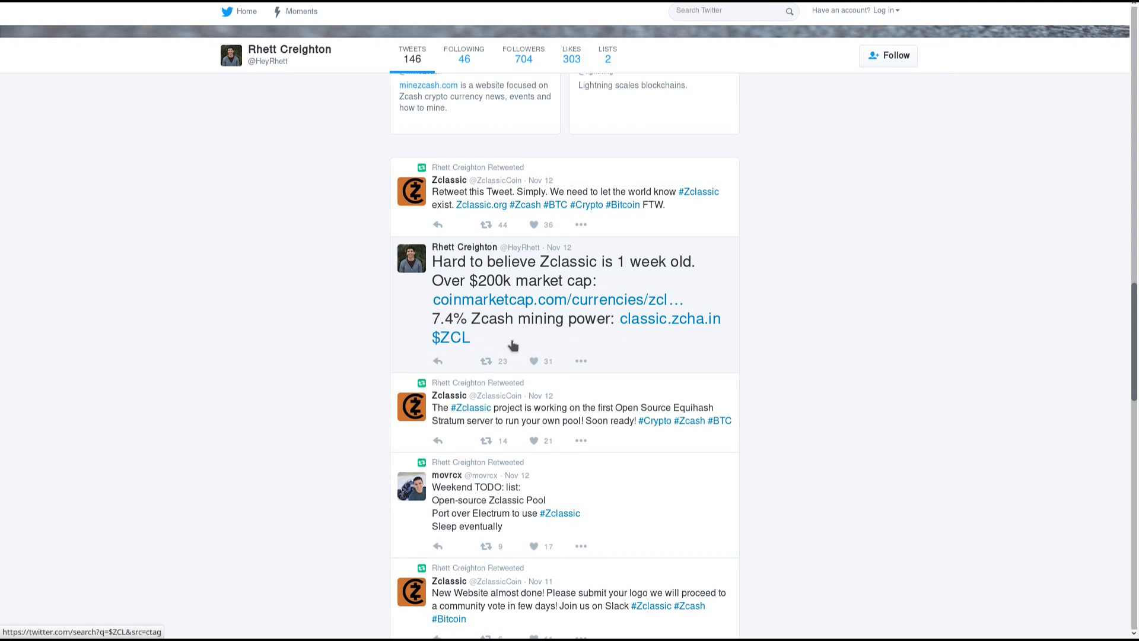
- Scroll on and highlight the tweet about pronouncing ZCL
{"action": "scroll", "coordinate": [834, 373], "scroll_direction": "down", "scroll_amount": 4}
{"action": "scroll", "coordinate": [836, 374], "scroll_direction": "down", "scroll_amount": 3}
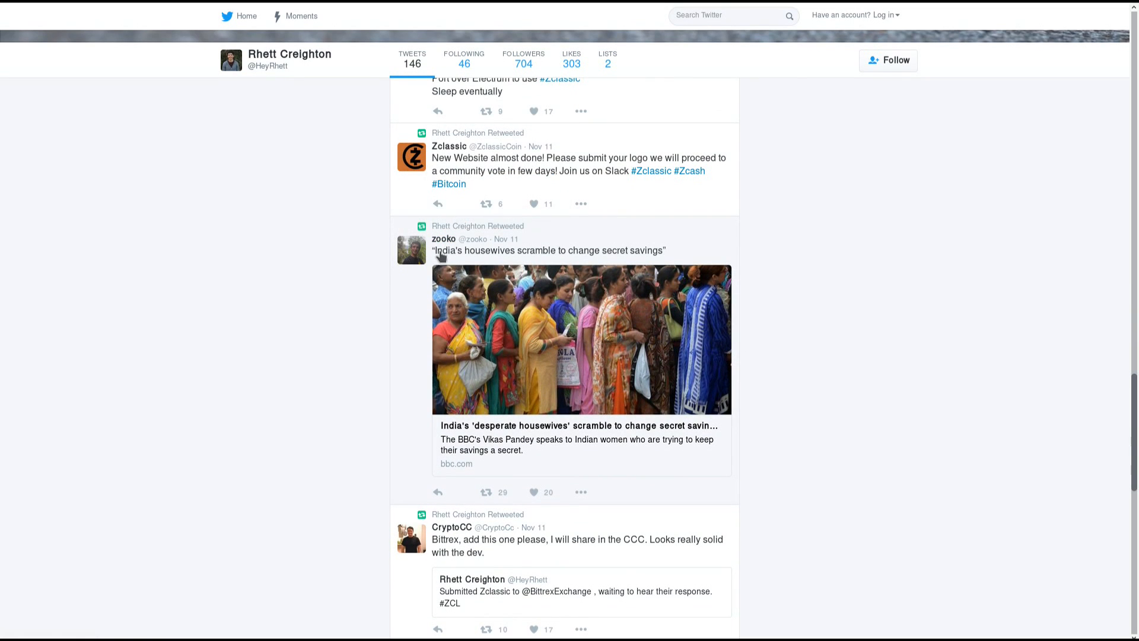
{"action": "mouse_move", "coordinate": [421, 254]}
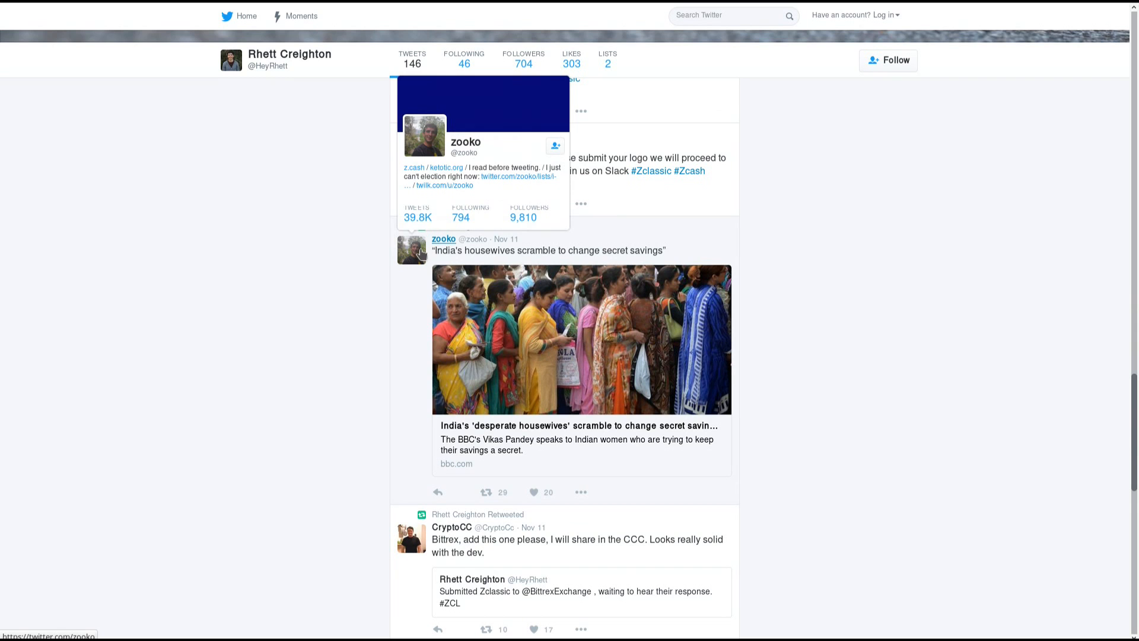
{"action": "scroll", "coordinate": [387, 307], "scroll_direction": "down", "scroll_amount": 7}
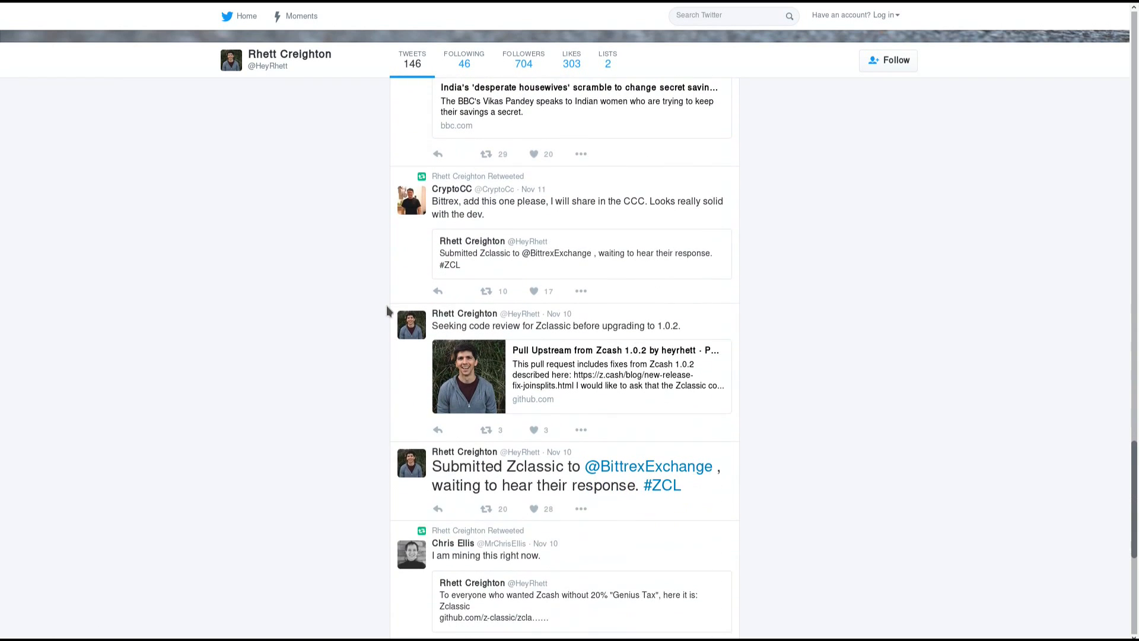
{"action": "scroll", "coordinate": [386, 305], "scroll_direction": "down", "scroll_amount": 5}
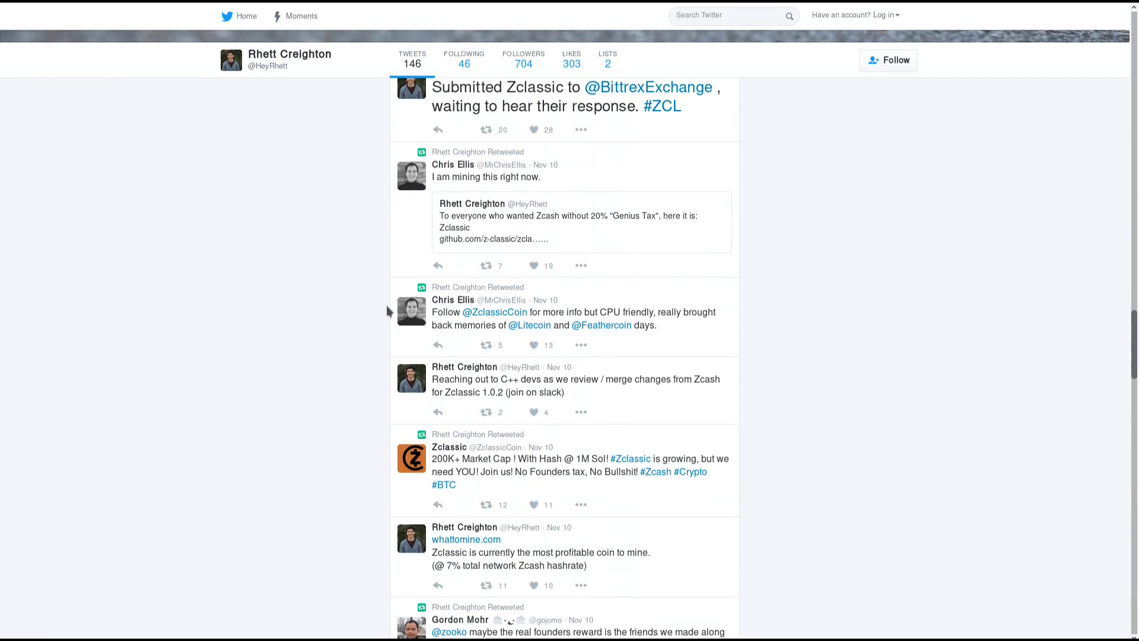
{"action": "scroll", "coordinate": [386, 305], "scroll_direction": "down", "scroll_amount": 7}
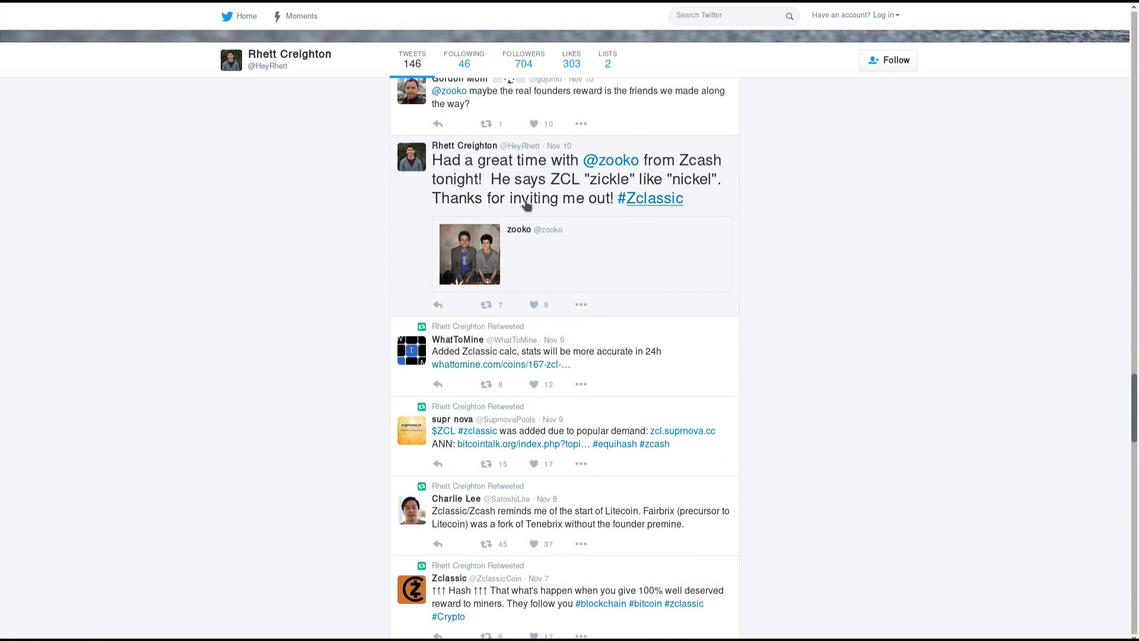
{"action": "left_click_drag", "start_coordinate": [714, 212], "coordinate": [438, 160]}
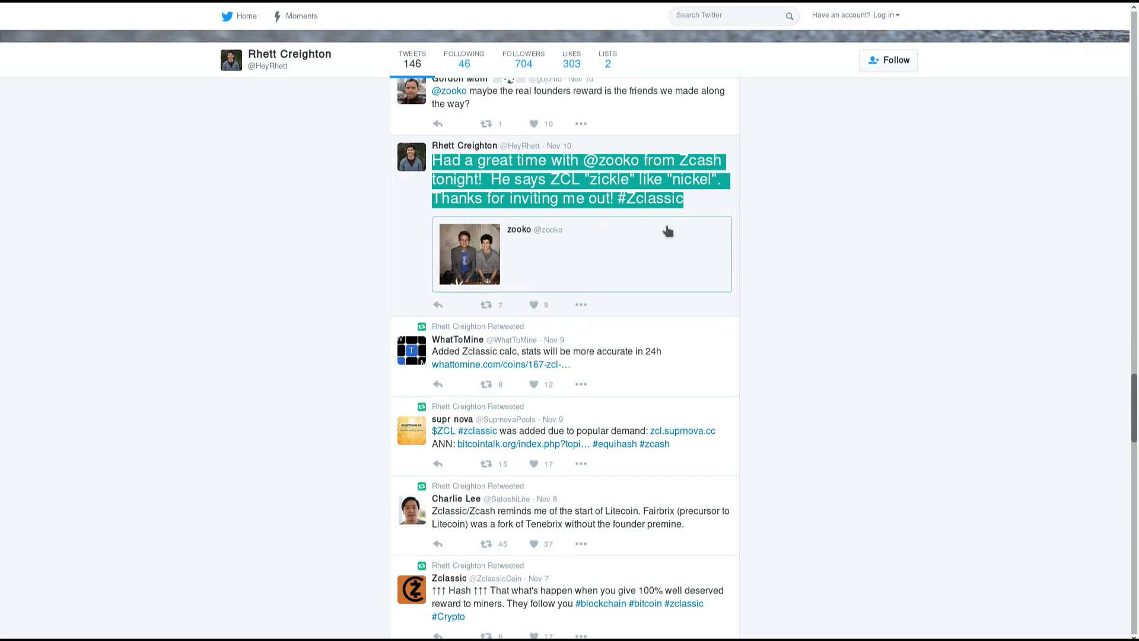
{"action": "left_click", "coordinate": [795, 240]}
- Scroll down the timeline to the Nov 5 launch tweets
{"action": "scroll", "coordinate": [795, 240], "scroll_direction": "down", "scroll_amount": 5}
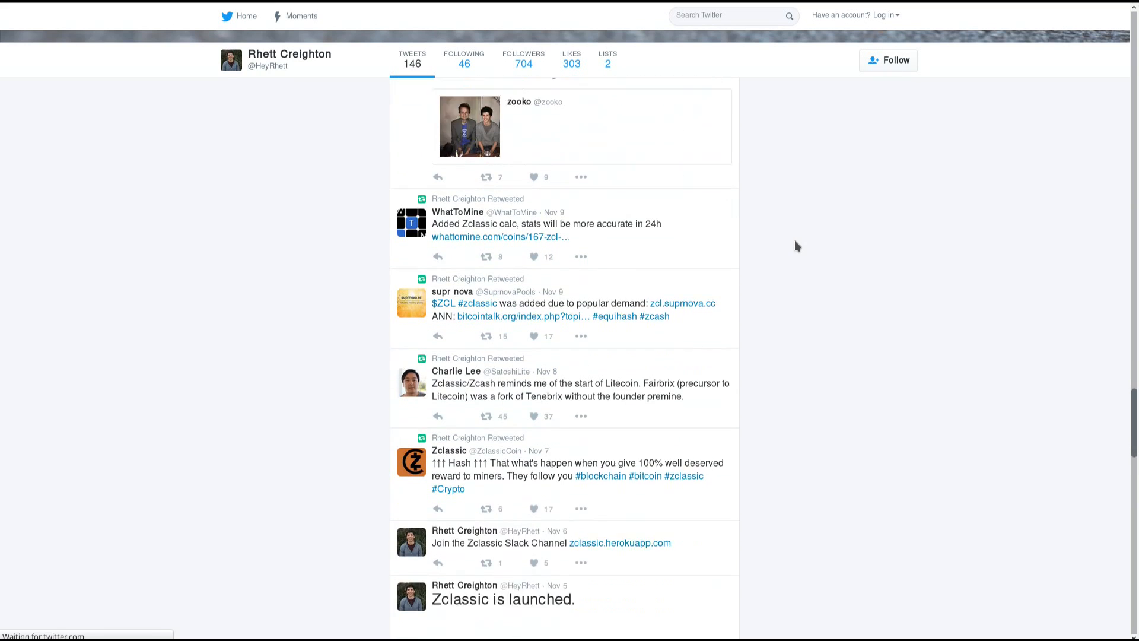
{"action": "scroll", "coordinate": [794, 244], "scroll_direction": "down", "scroll_amount": 9}
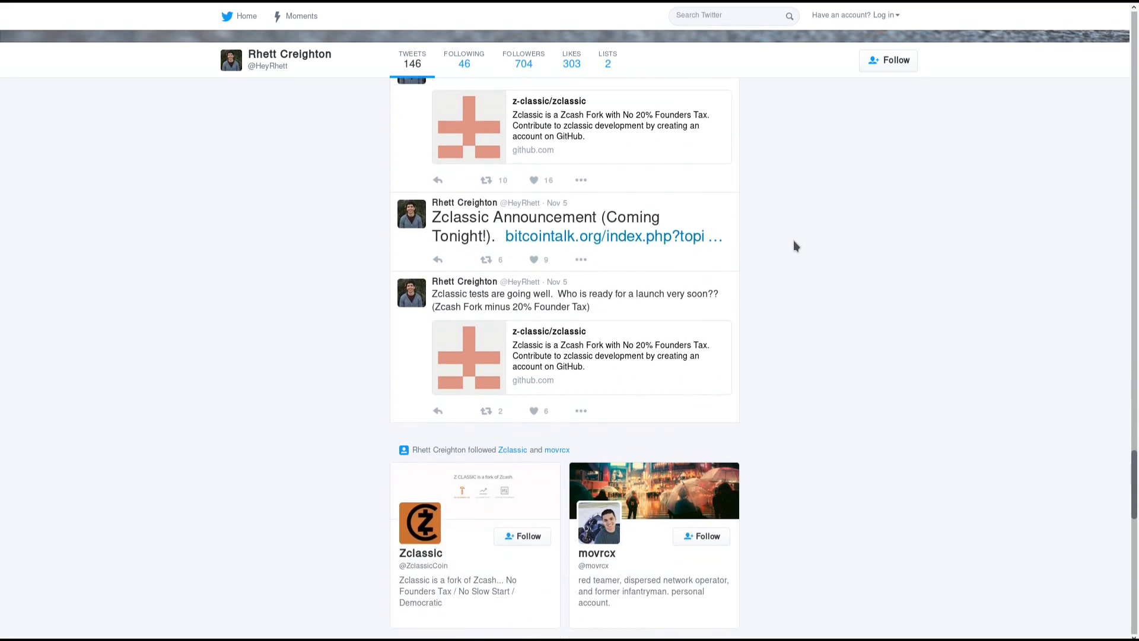
{"action": "scroll", "coordinate": [795, 244], "scroll_direction": "down", "scroll_amount": 2}
{"action": "scroll", "coordinate": [794, 243], "scroll_direction": "down", "scroll_amount": 1}
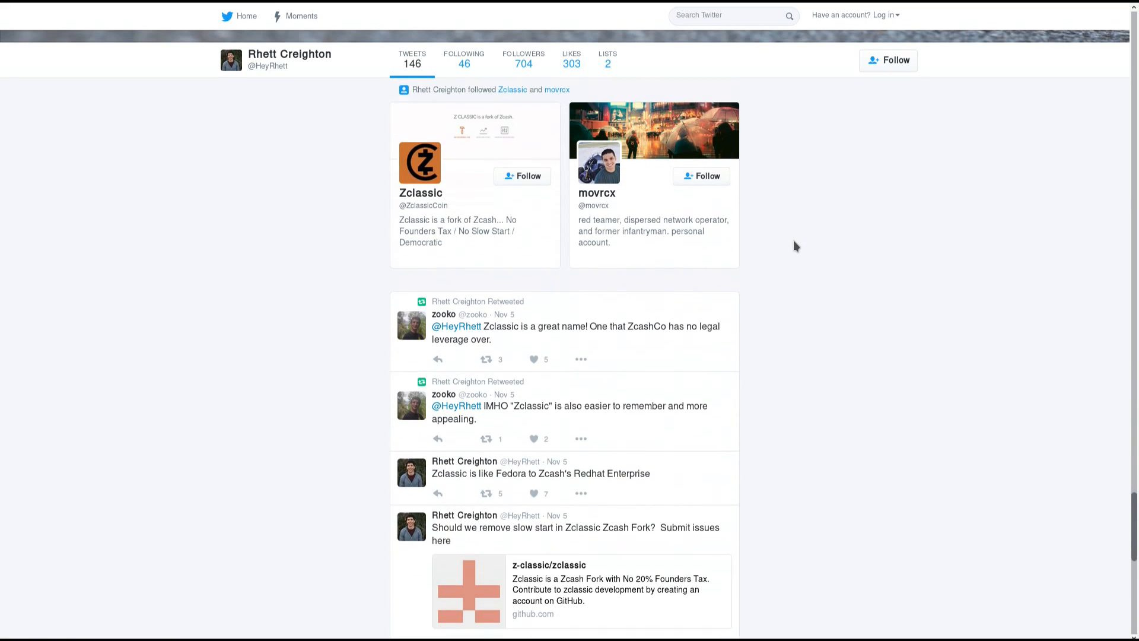
{"action": "scroll", "coordinate": [794, 241], "scroll_direction": "up", "scroll_amount": 1}
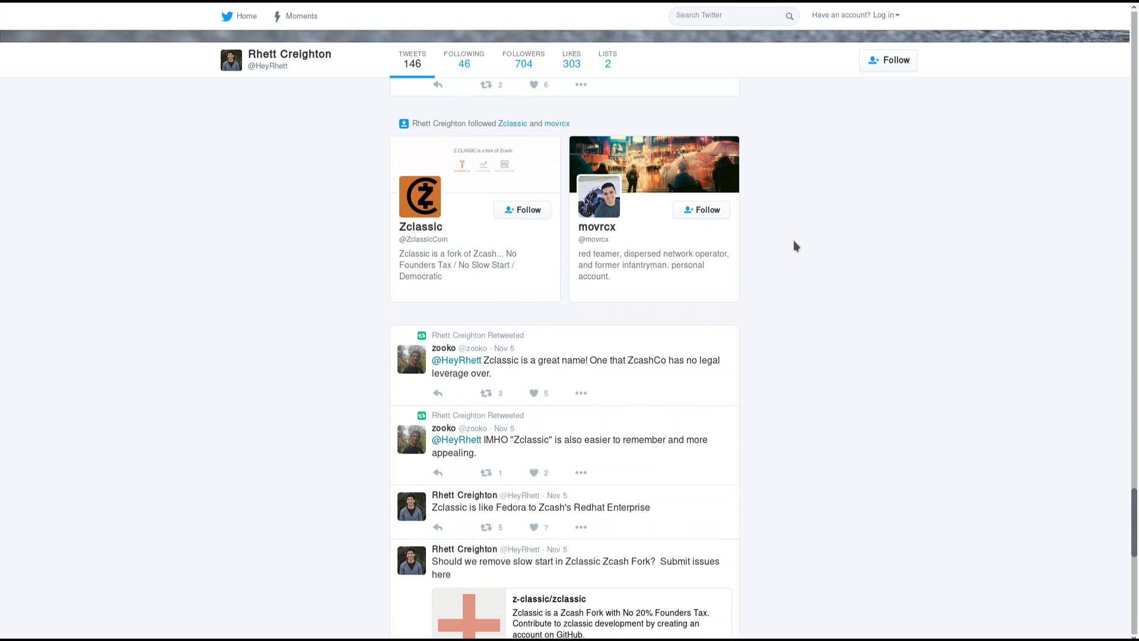
{"action": "scroll", "coordinate": [793, 242], "scroll_direction": "down", "scroll_amount": 4}
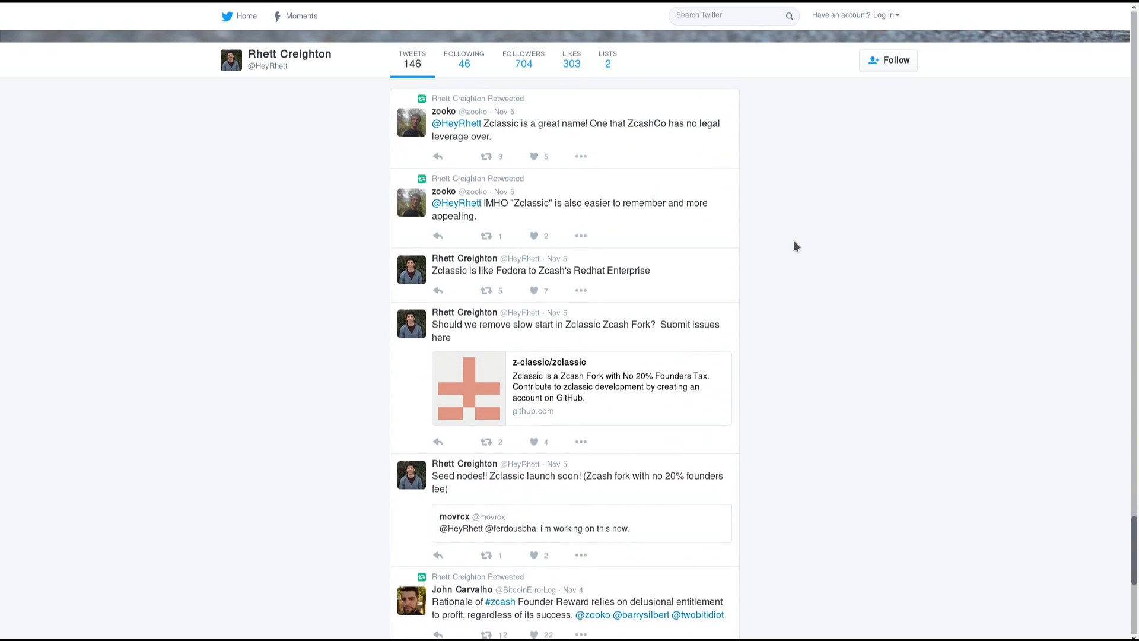
{"action": "scroll", "coordinate": [767, 241], "scroll_direction": "up", "scroll_amount": 1}
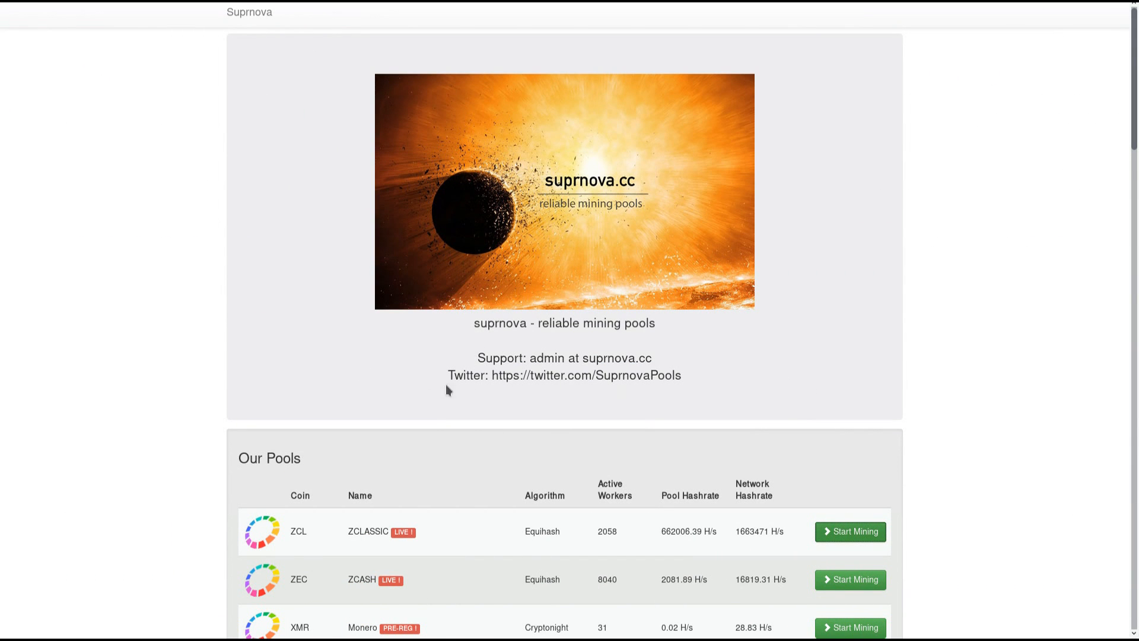
- Scroll to the ZCL row on Suprnova and open the ZCLASSIC pool page
{"action": "scroll", "coordinate": [396, 452], "scroll_direction": "down", "scroll_amount": 2}
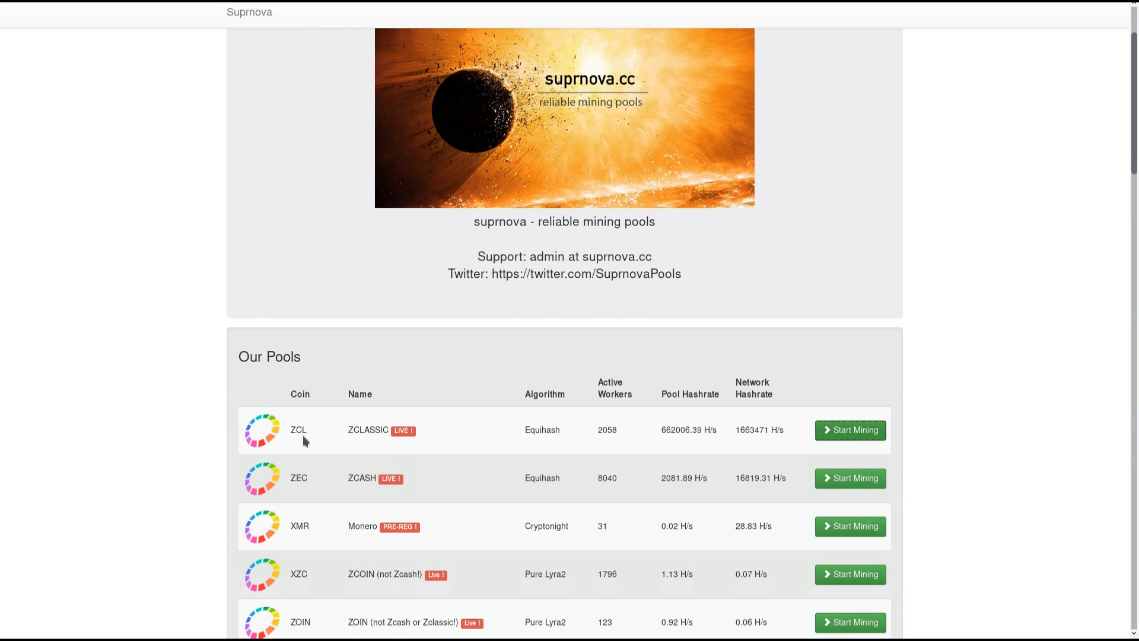
{"action": "left_click", "coordinate": [852, 431]}
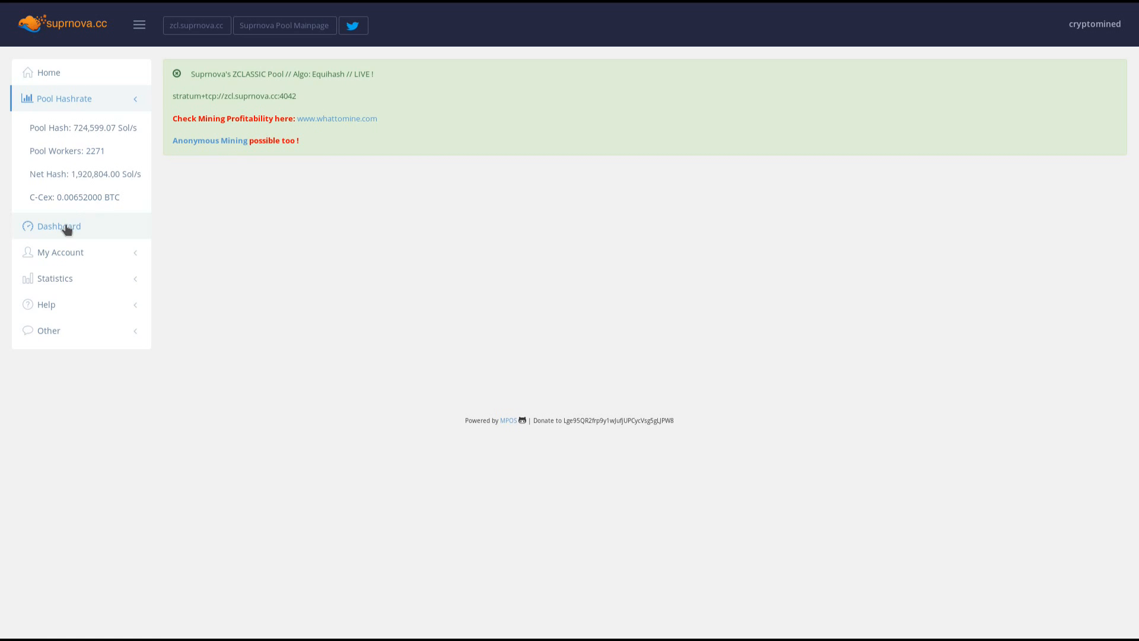
- Add a worker named ZClassic1 with its own worker password on the My Workers page
{"action": "left_click", "coordinate": [59, 252]}
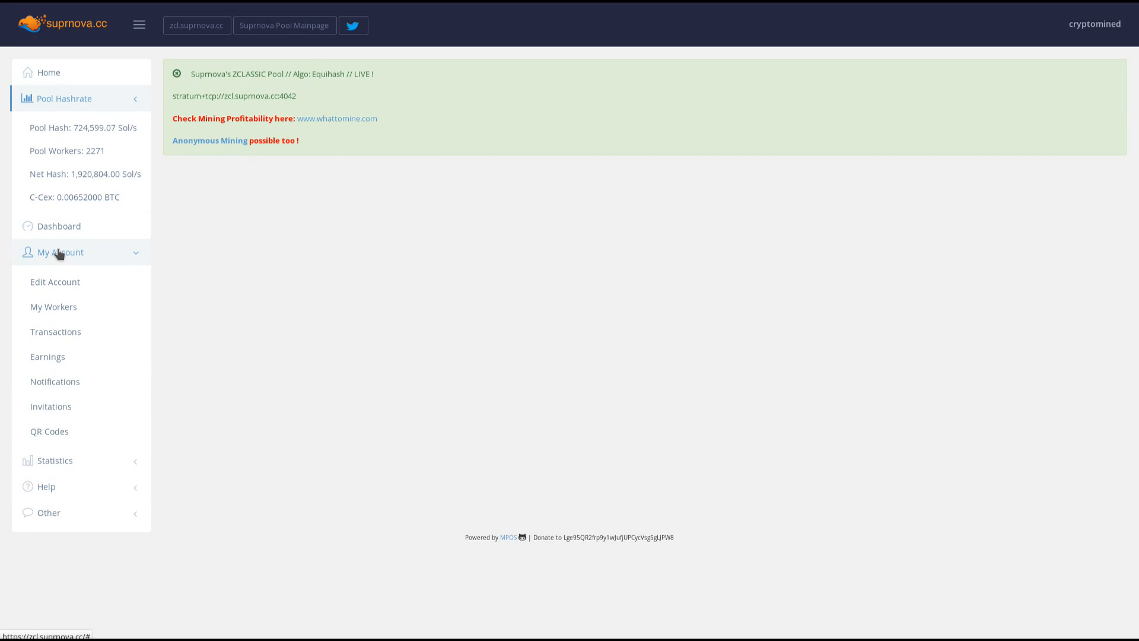
{"action": "left_click", "coordinate": [58, 309]}
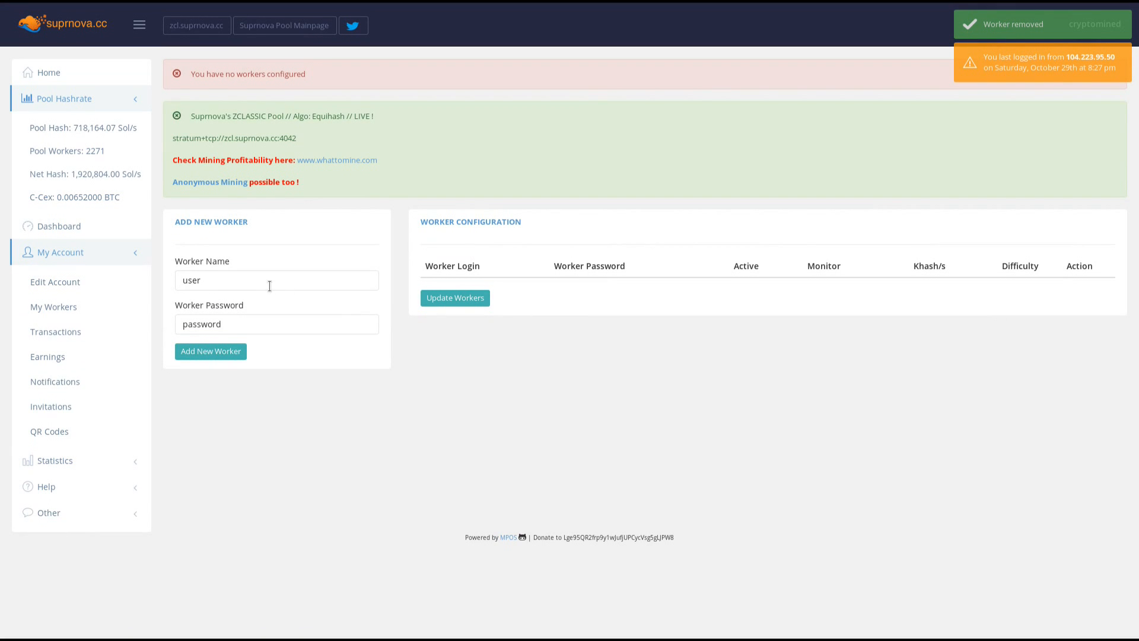
{"action": "double_click", "coordinate": [253, 281]}
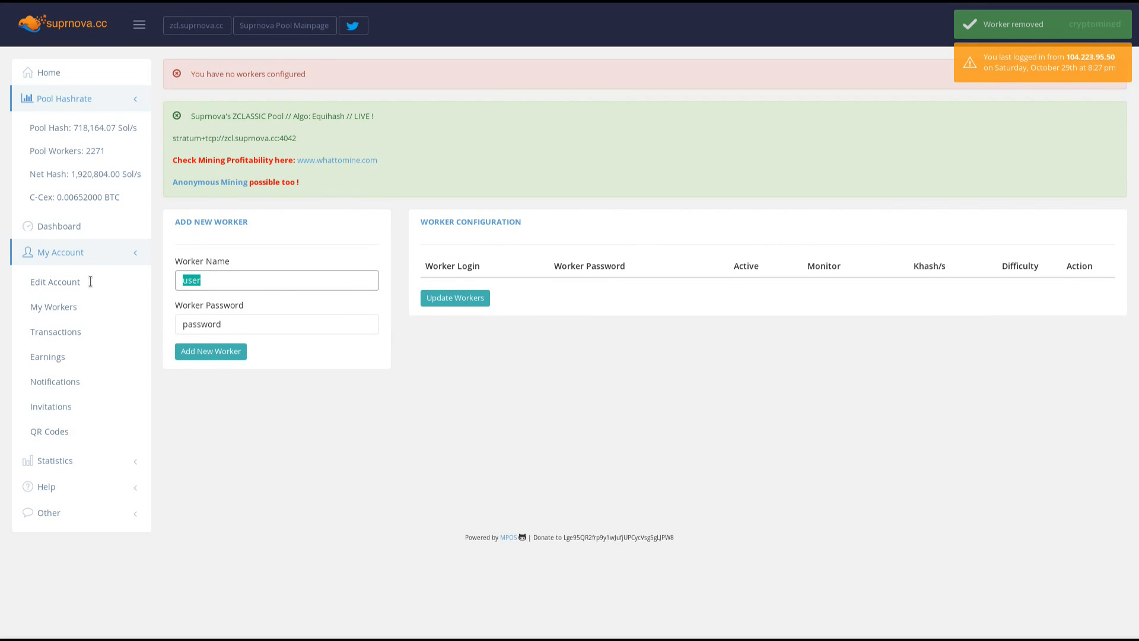
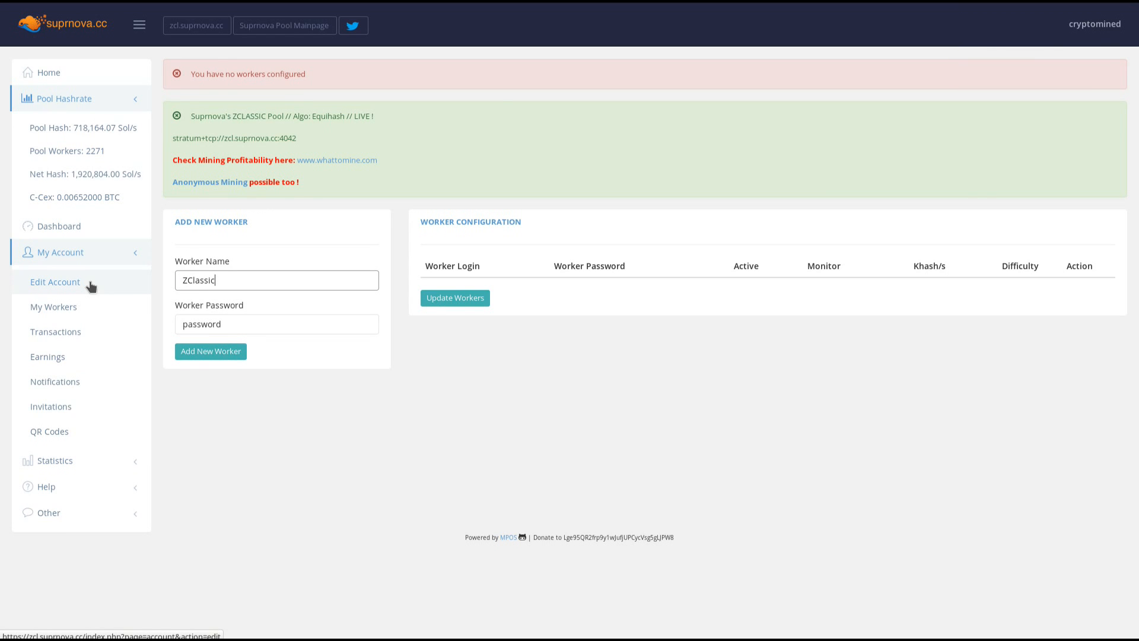
{"action": "key", "text": "Tab"}
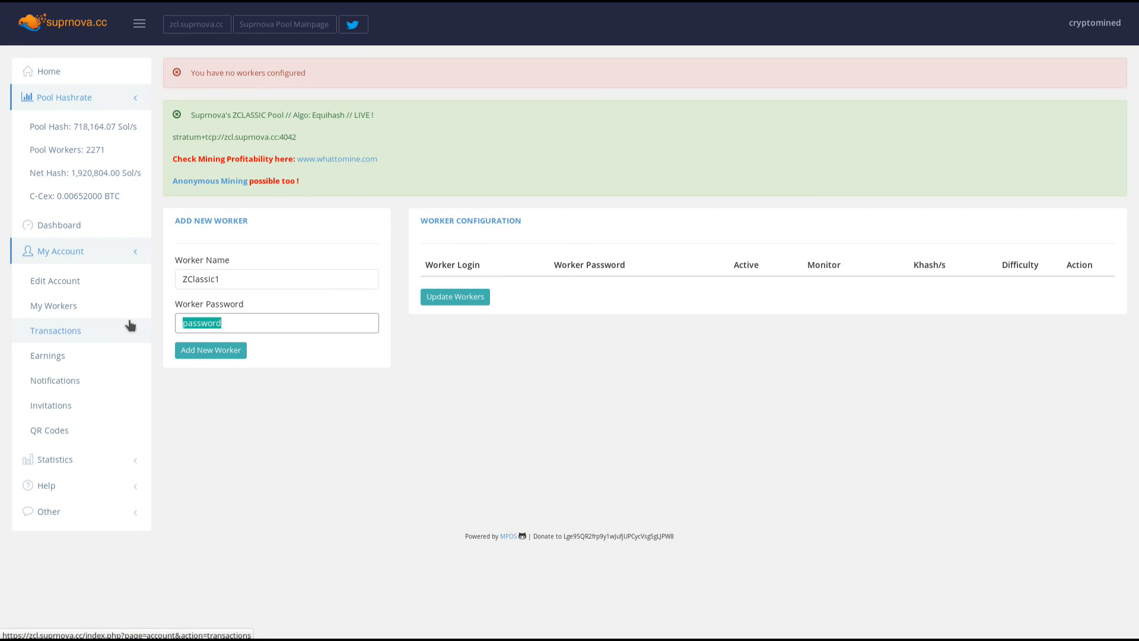
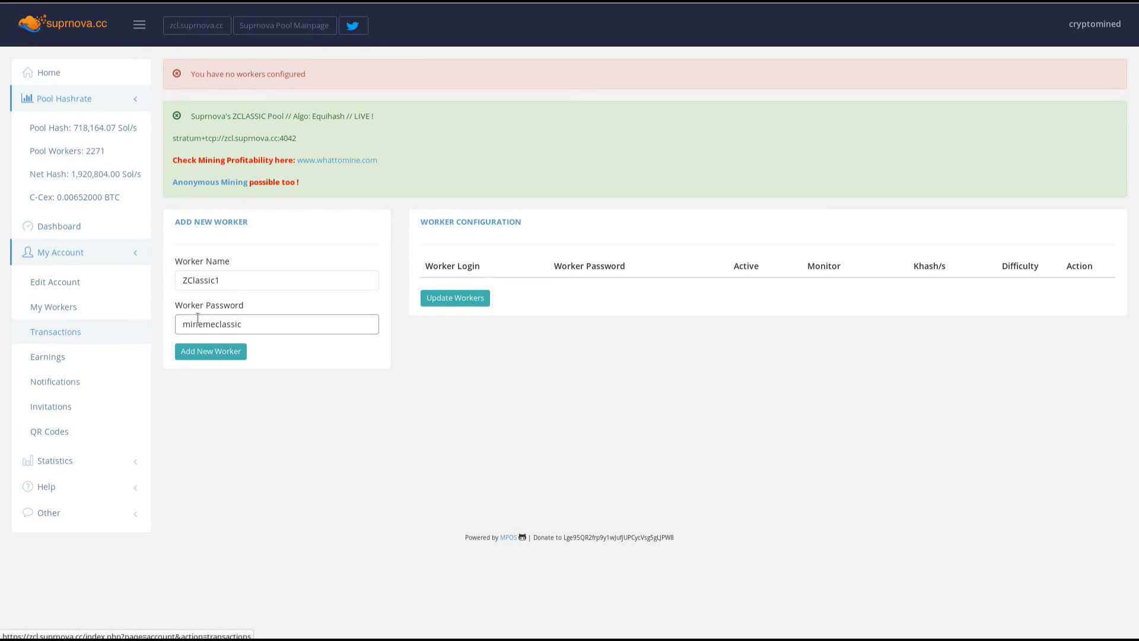
{"action": "left_click", "coordinate": [195, 354]}
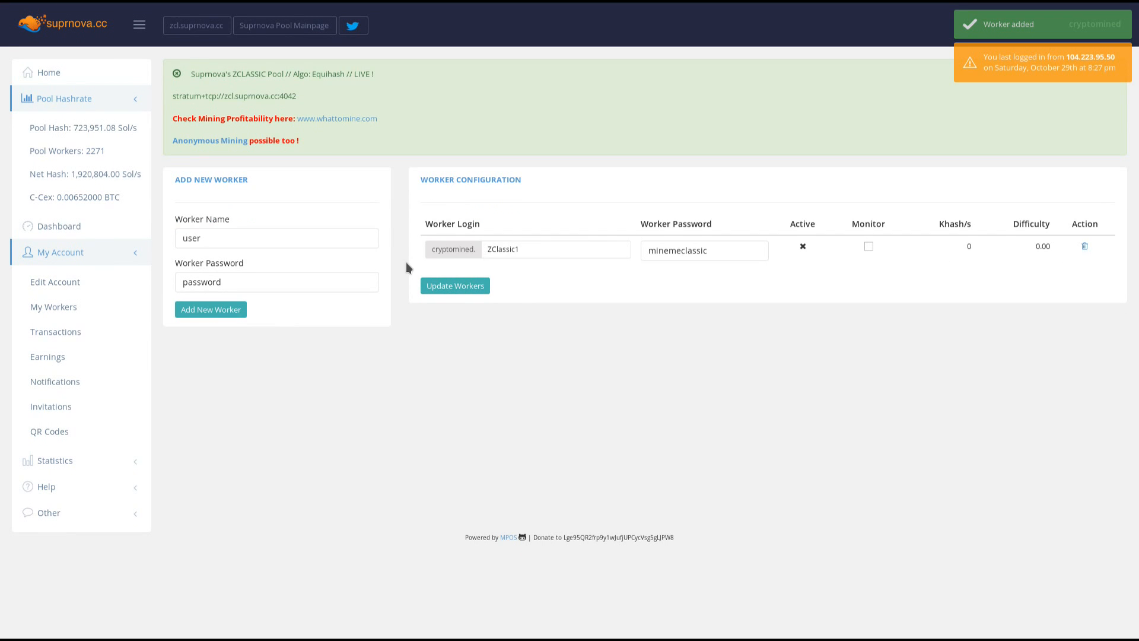
- Open Edit Account and place the cursor in the Payment Address field
{"action": "left_click", "coordinate": [89, 282]}
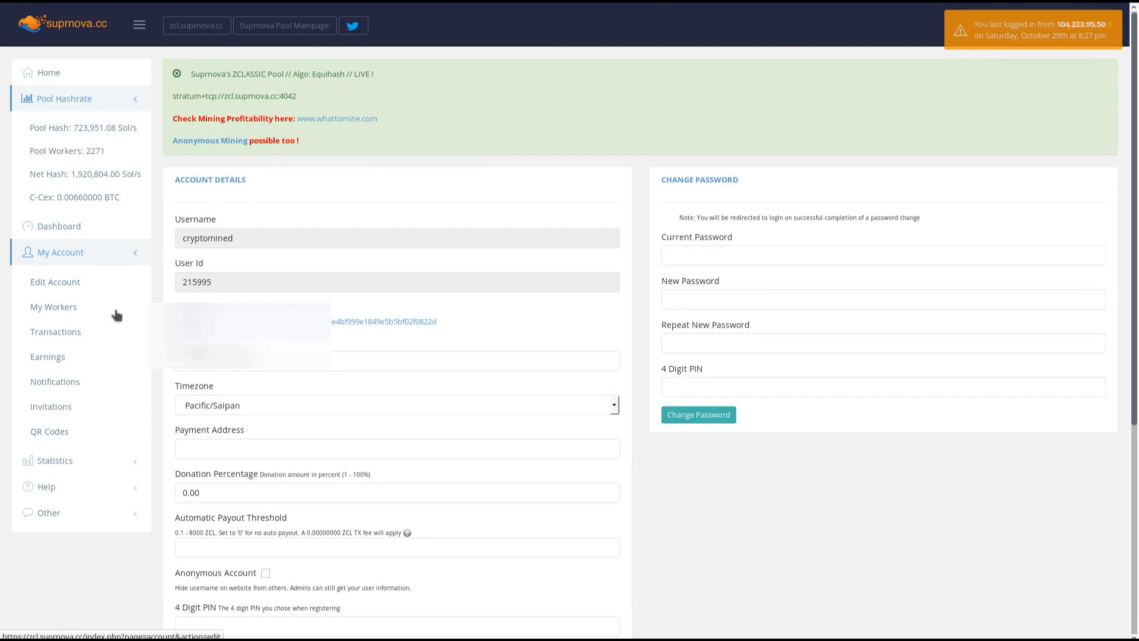
{"action": "scroll", "coordinate": [131, 344], "scroll_direction": "down", "scroll_amount": 1}
{"action": "left_click", "coordinate": [206, 444]}
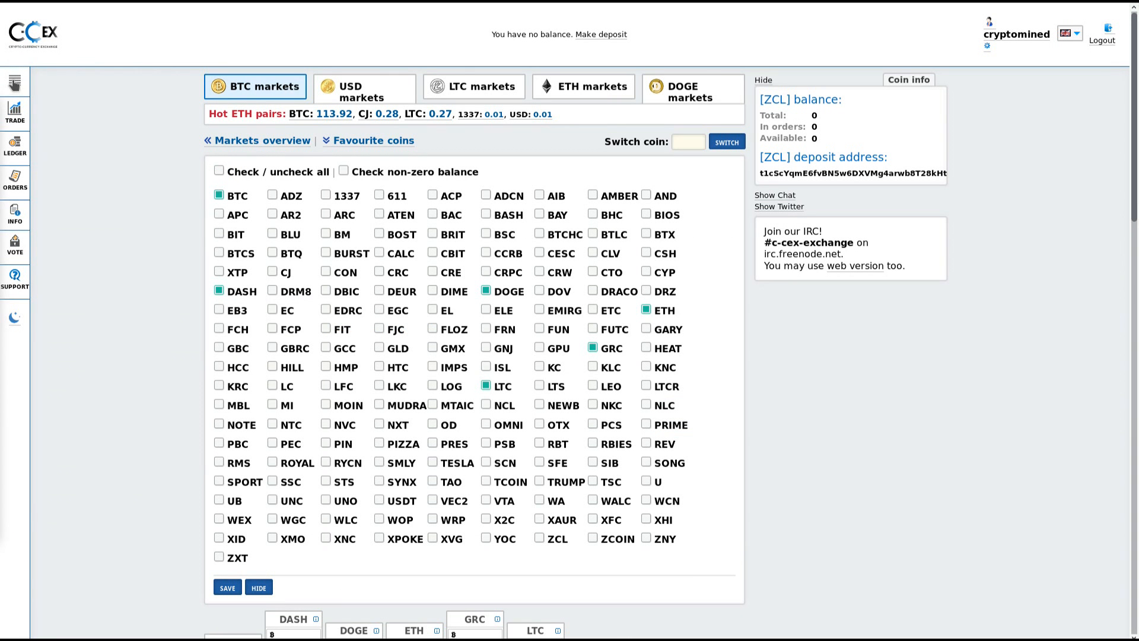
- Go to Ledger > Balances, request a new ZCL deposit address, and copy it
{"action": "left_click", "coordinate": [14, 83]}
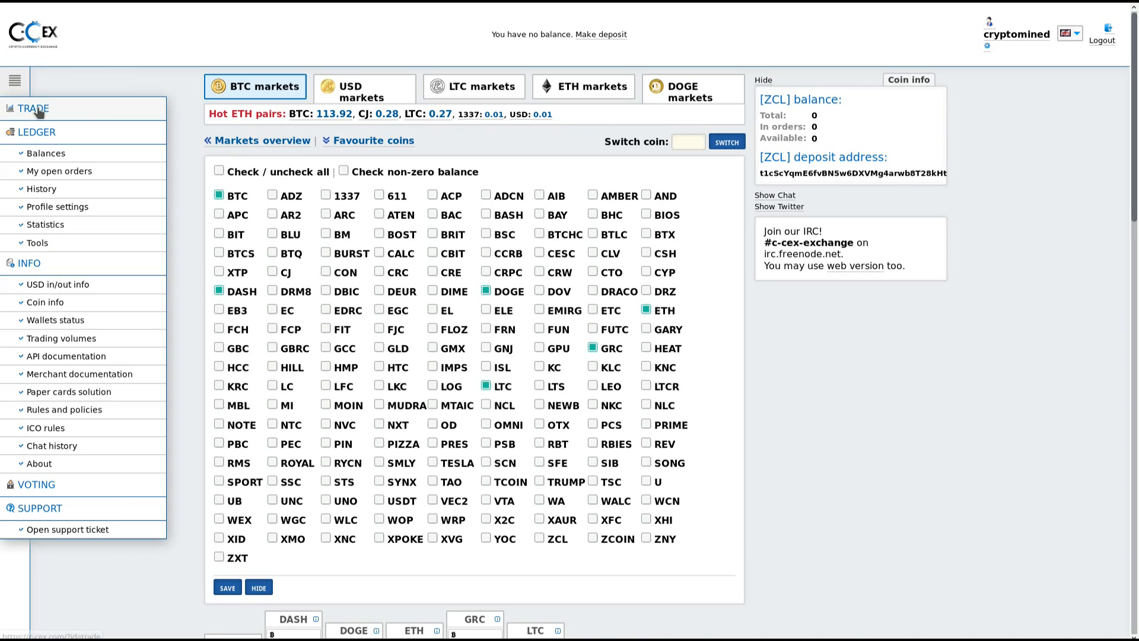
{"action": "left_click", "coordinate": [46, 154]}
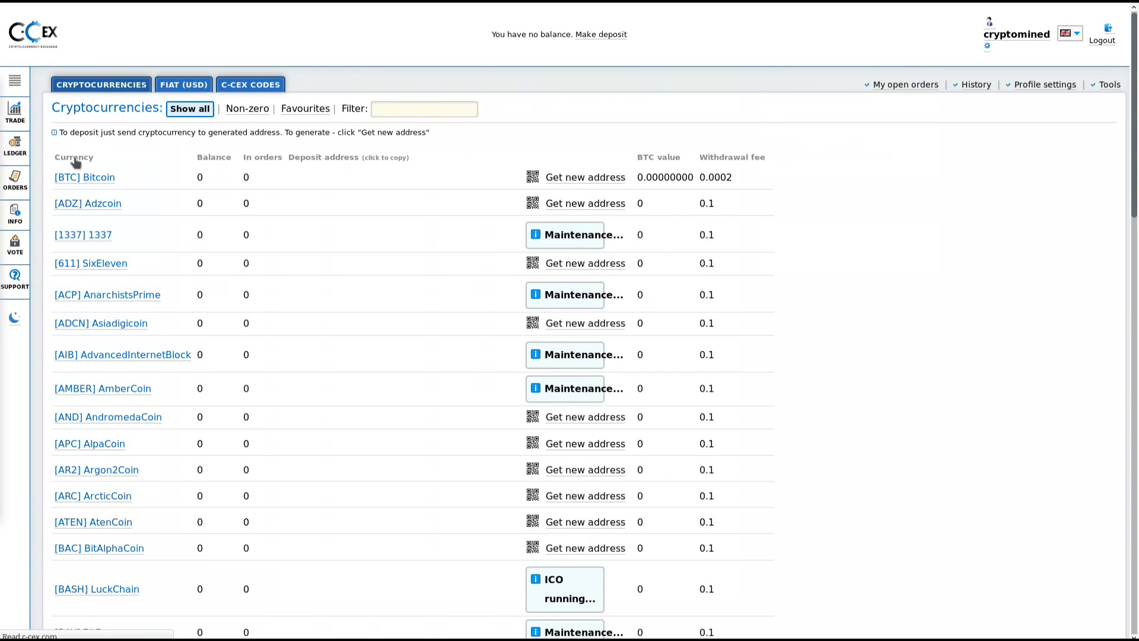
{"action": "scroll", "coordinate": [301, 257], "scroll_direction": "down", "scroll_amount": 2}
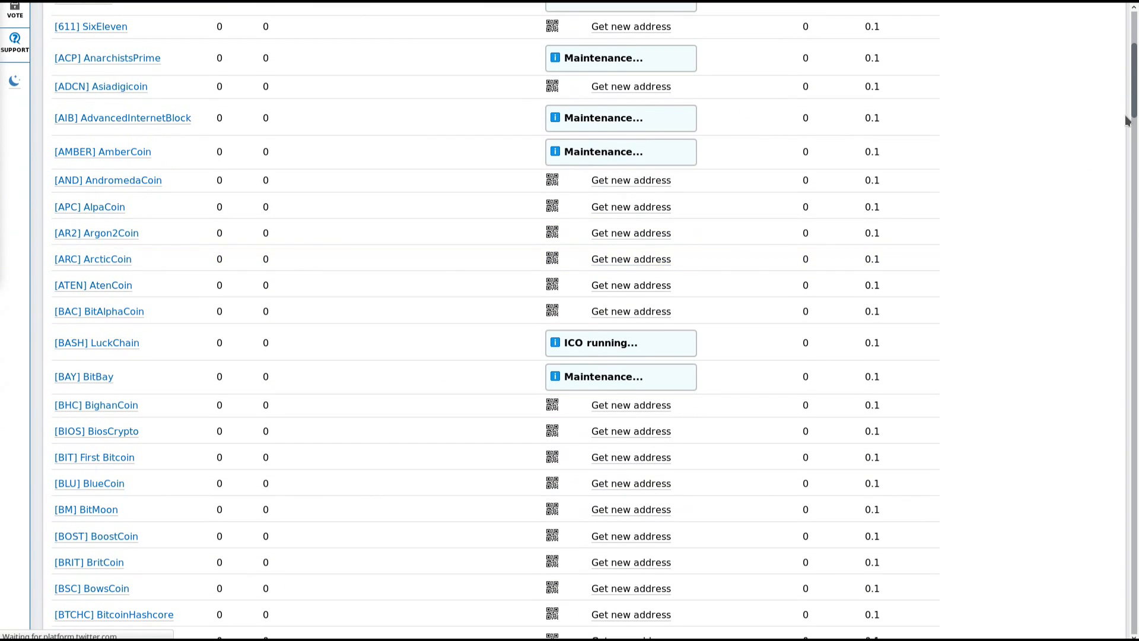
{"action": "left_click_drag", "start_coordinate": [1130, 116], "coordinate": [1106, 636]}
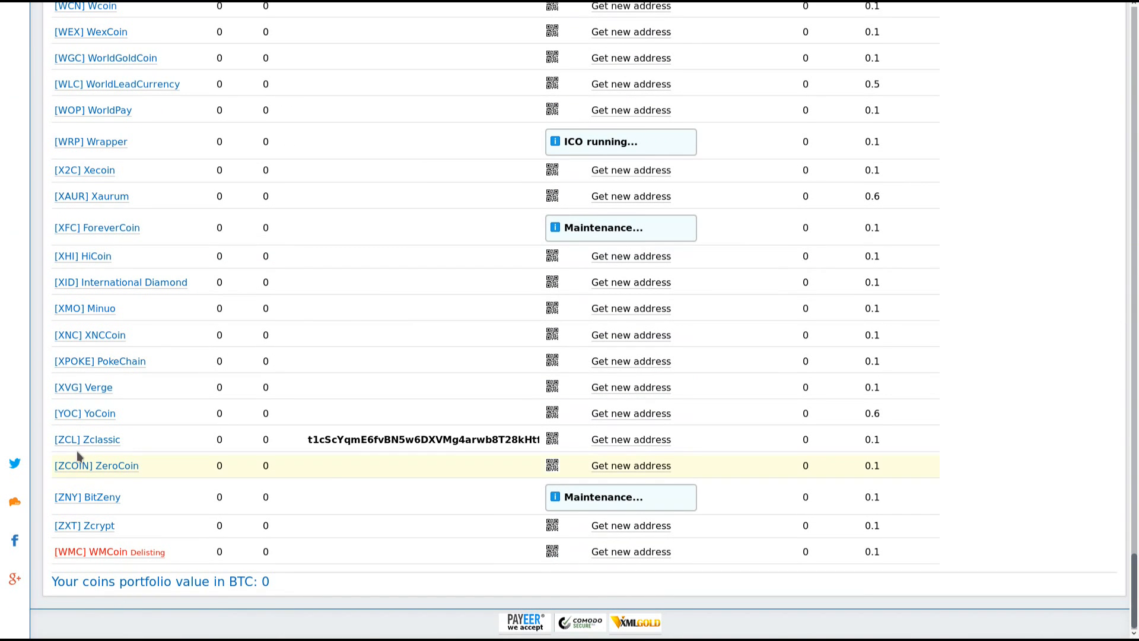
{"action": "left_click", "coordinate": [634, 444]}
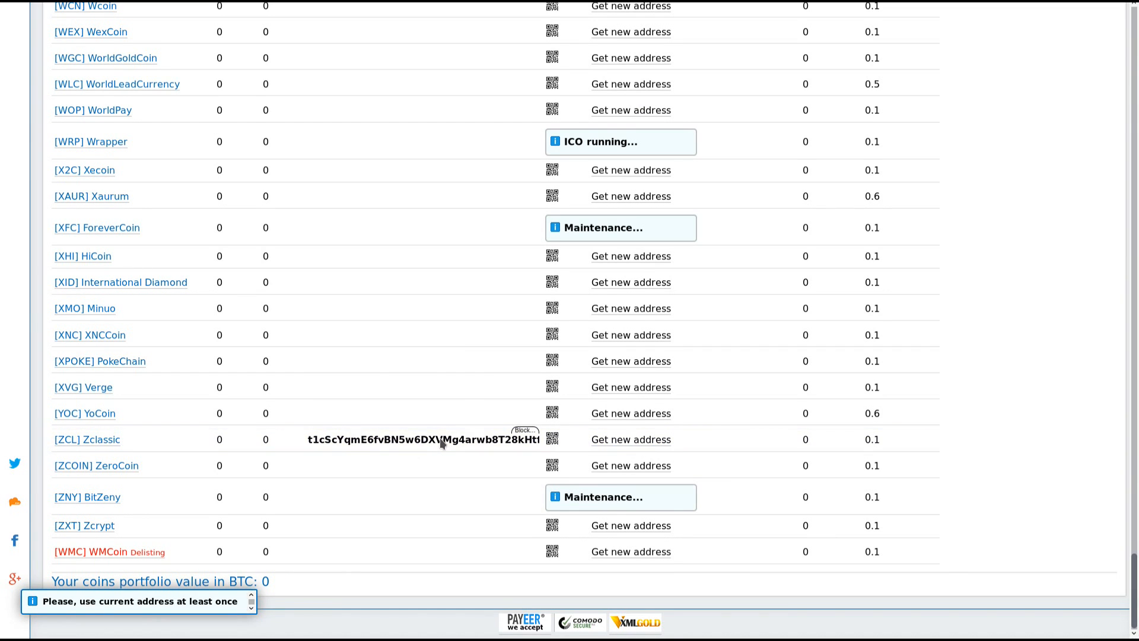
{"action": "left_click", "coordinate": [442, 445]}
{"action": "left_click", "coordinate": [442, 444]}
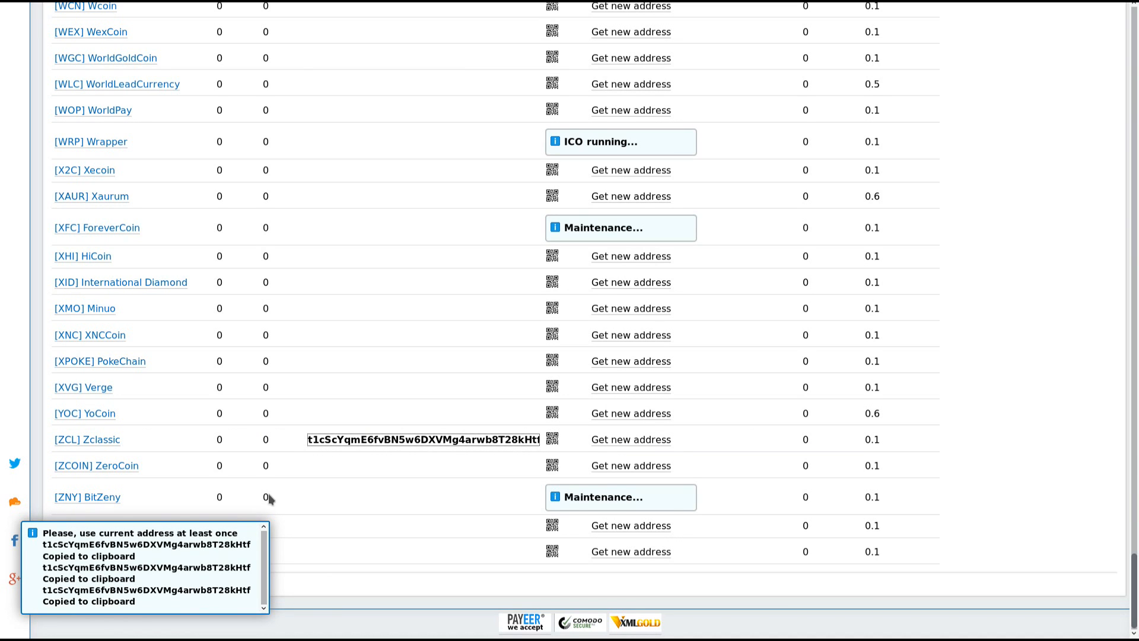
- Paste the C-CEX ZCL deposit address as Payment Address and paste the 4-digit PIN
{"action": "key", "text": "ctrl+Tab"}
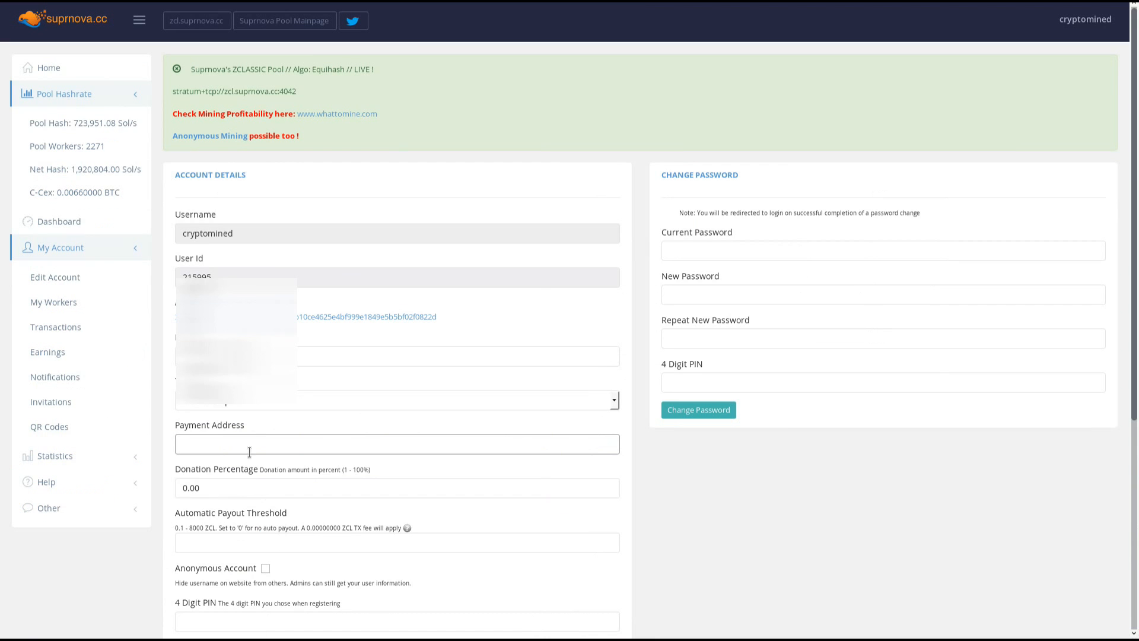
{"action": "right_click", "coordinate": [255, 443]}
{"action": "left_click", "coordinate": [279, 498]}
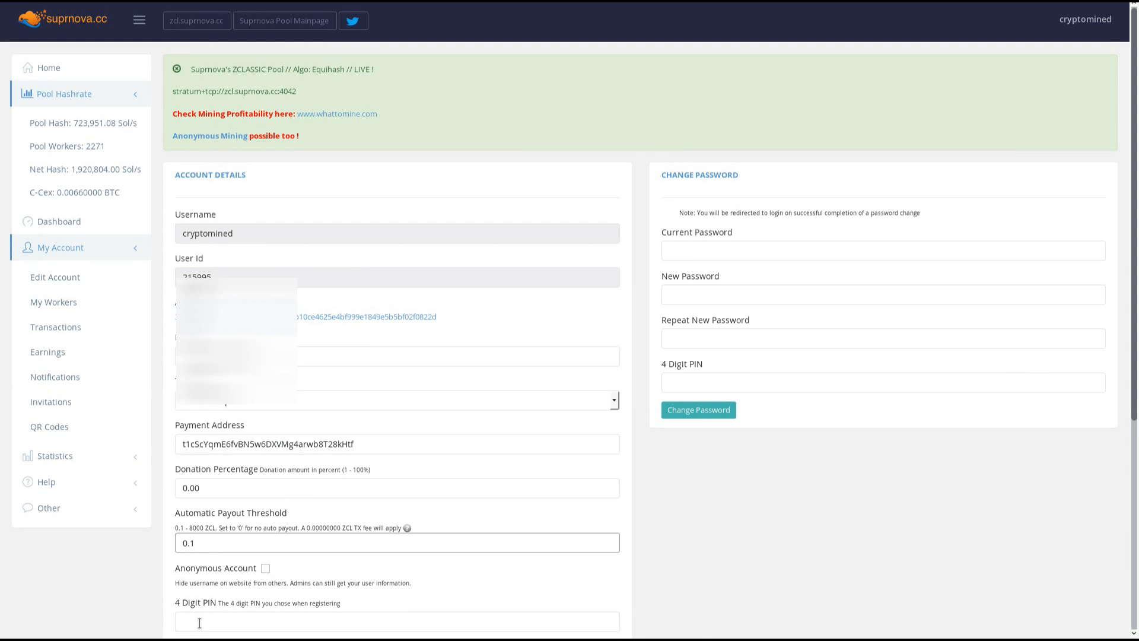
{"action": "left_click", "coordinate": [219, 622]}
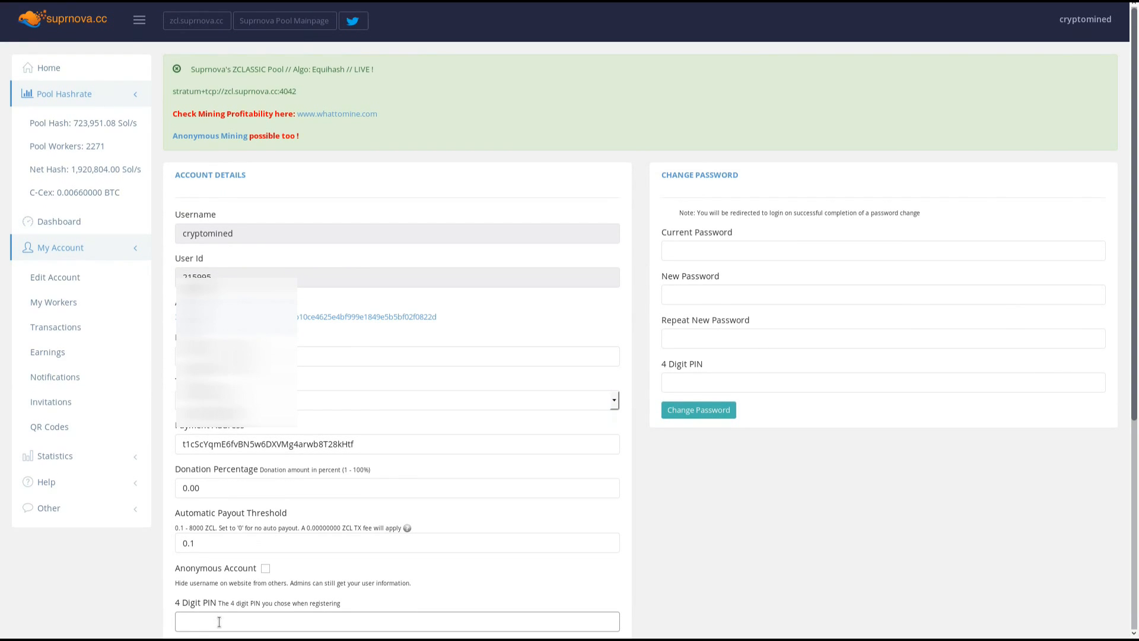
{"action": "right_click", "coordinate": [219, 622]}
{"action": "left_click", "coordinate": [260, 541]}
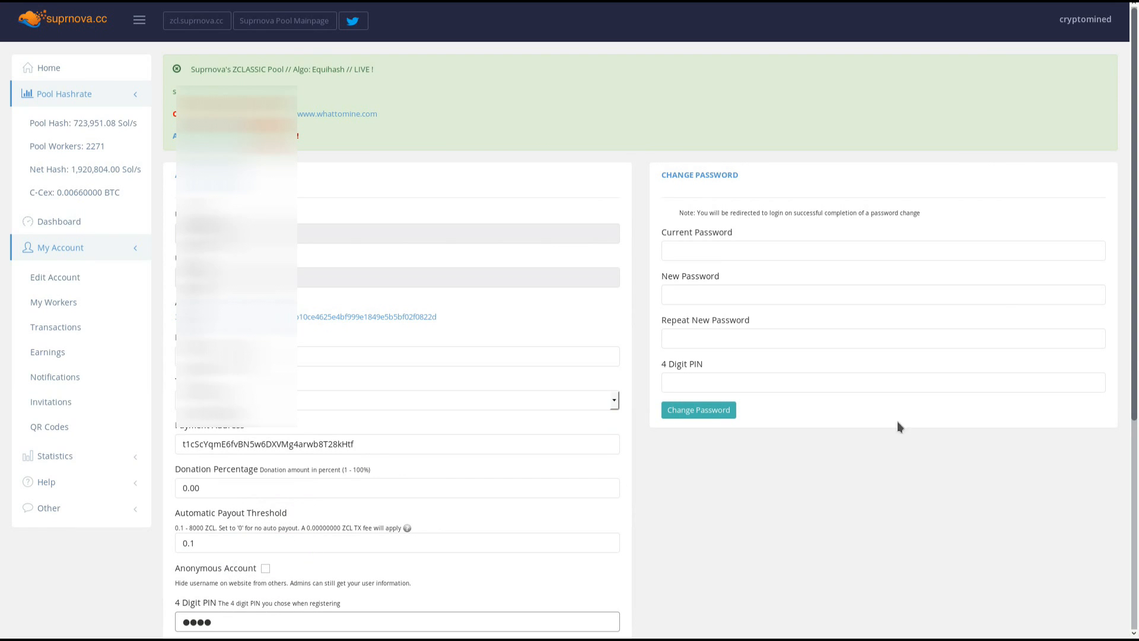
- Save the account with Update Account, dismiss the save-login prompt, and check the saved payment address
{"action": "scroll", "coordinate": [1130, 355], "scroll_direction": "down", "scroll_amount": 3}
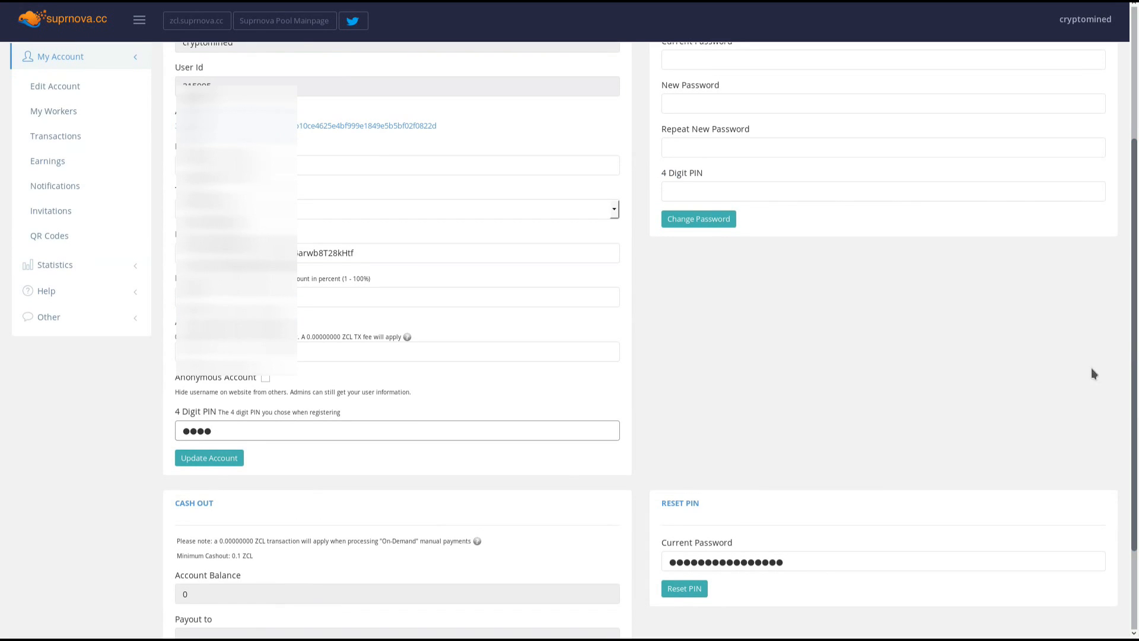
{"action": "left_click", "coordinate": [205, 461]}
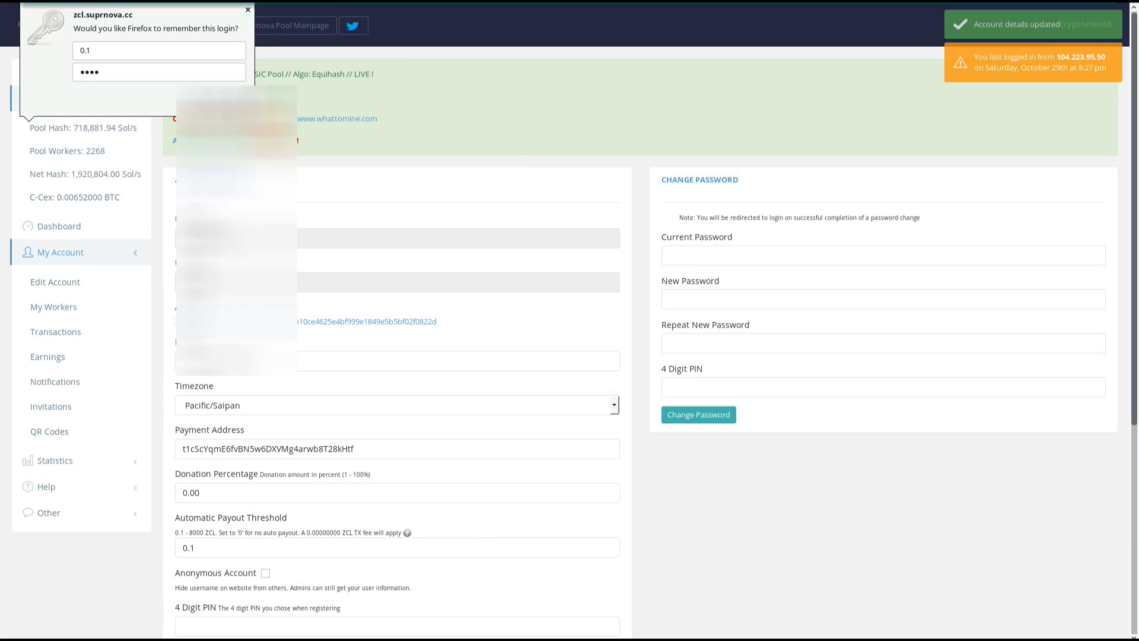
{"action": "left_click", "coordinate": [248, 10]}
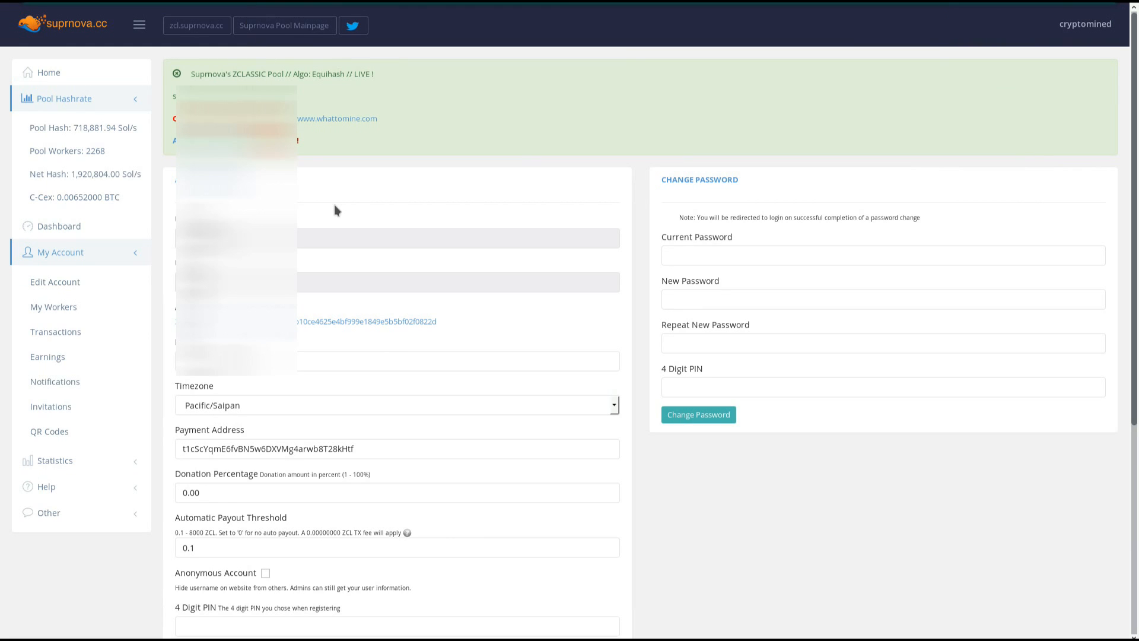
{"action": "scroll", "coordinate": [333, 207], "scroll_direction": "down", "scroll_amount": 1}
{"action": "double_click", "coordinate": [402, 376]}
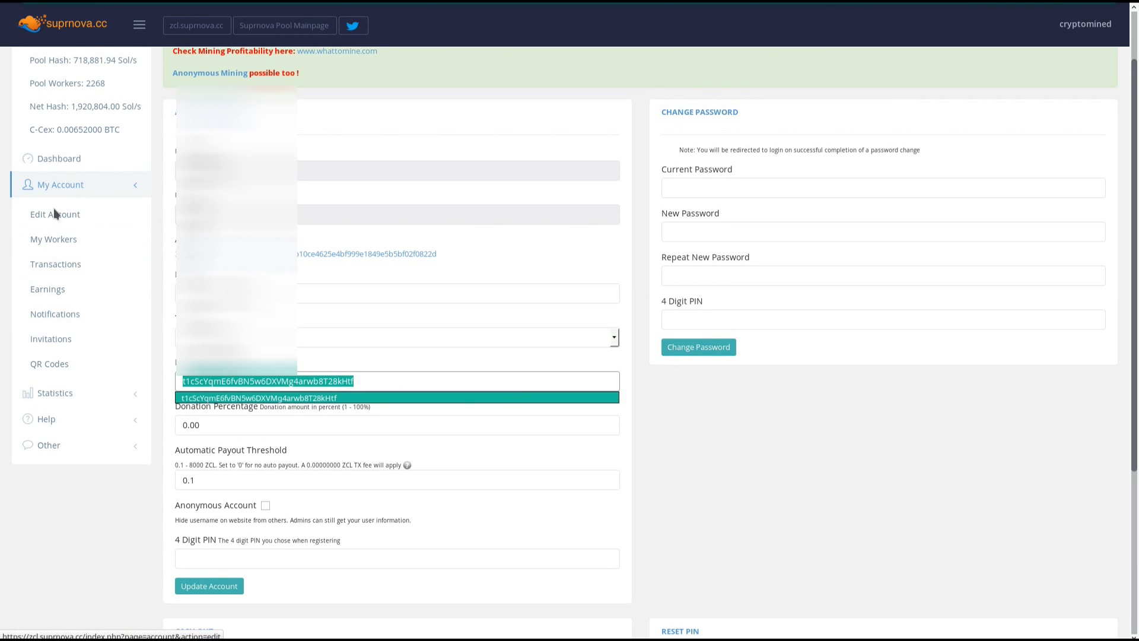
{"action": "left_click", "coordinate": [49, 416]}
{"action": "scroll", "coordinate": [49, 415], "scroll_direction": "down", "scroll_amount": 4}
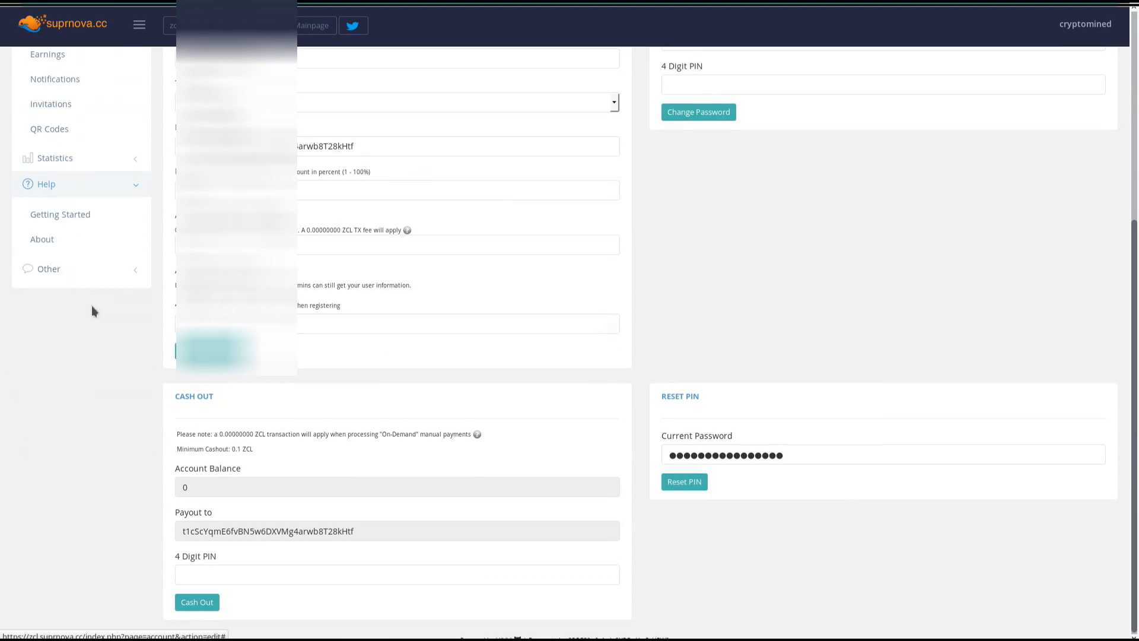
- Open Suprnova's Getting Started Guide and select the Claymore Dual Miner command line
{"action": "left_click", "coordinate": [73, 218]}
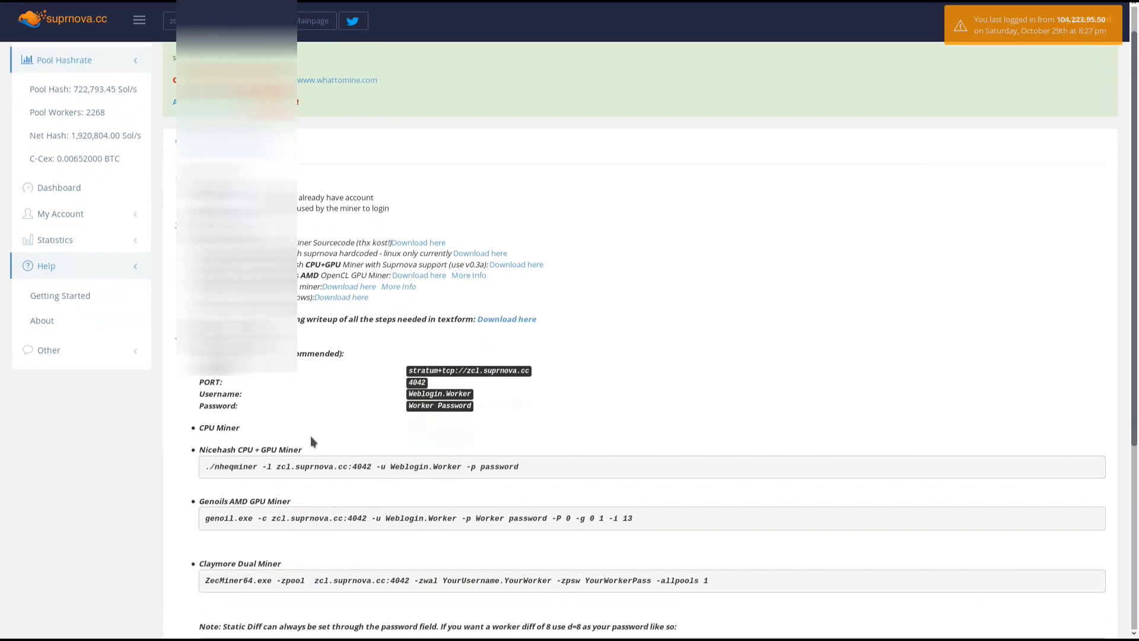
{"action": "scroll", "coordinate": [311, 435], "scroll_direction": "down", "scroll_amount": 2}
{"action": "triple_click", "coordinate": [249, 512]}
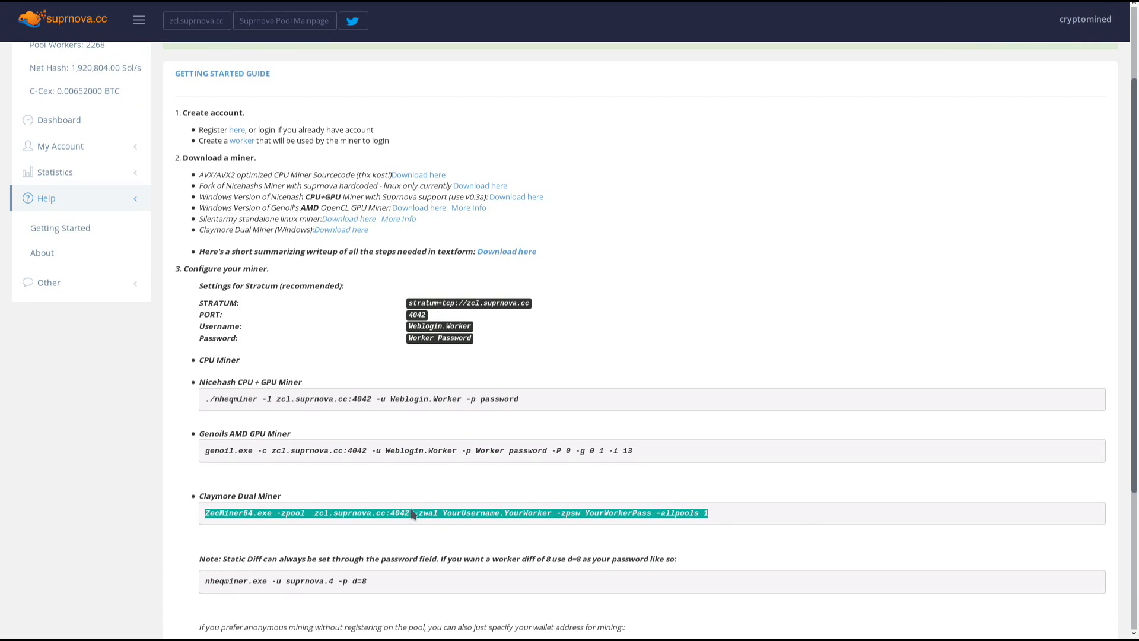
{"action": "left_click", "coordinate": [345, 530]}
{"action": "scroll", "coordinate": [340, 511], "scroll_direction": "down", "scroll_amount": 2}
{"action": "scroll", "coordinate": [341, 511], "scroll_direction": "up", "scroll_amount": 3}
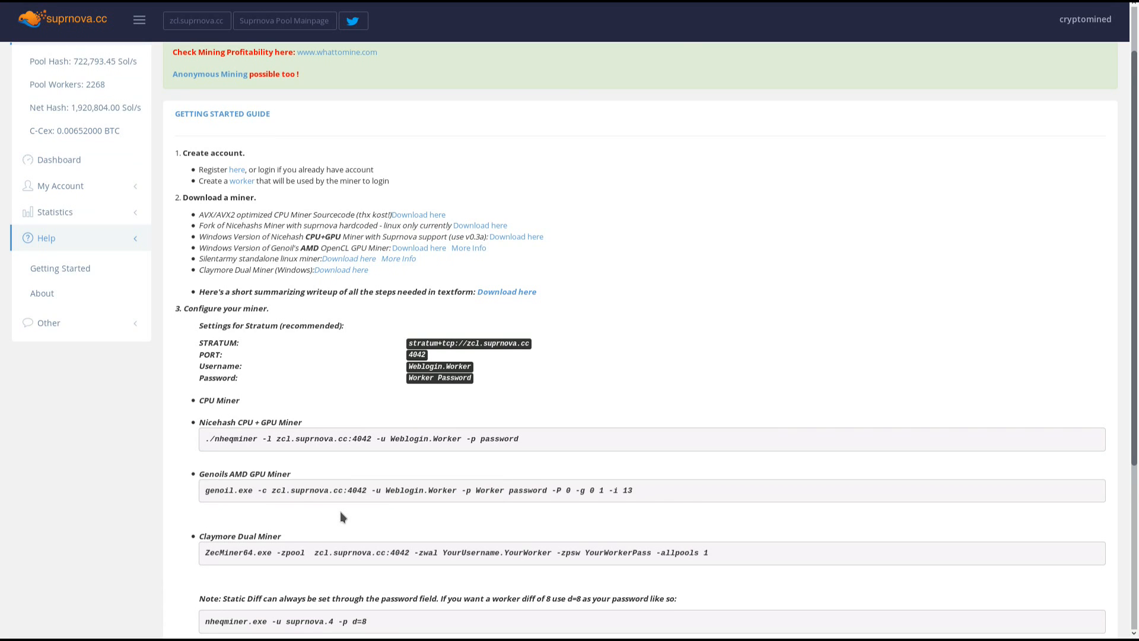
{"action": "scroll", "coordinate": [291, 496], "scroll_direction": "down", "scroll_amount": 1}
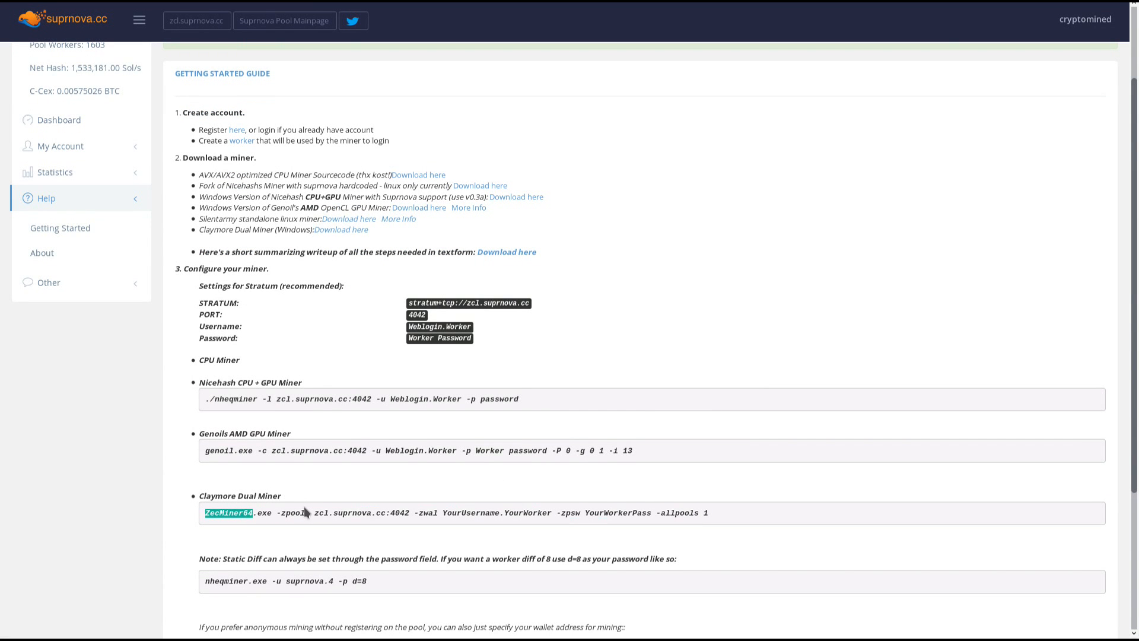
{"action": "triple_click", "coordinate": [304, 507]}
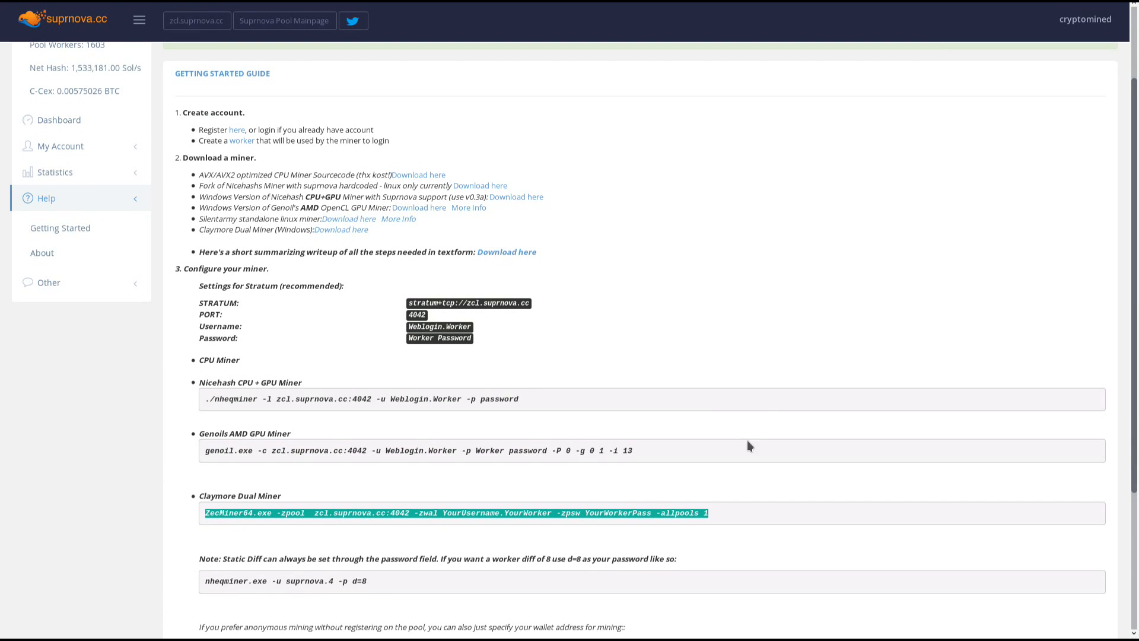
- On the remote desktop, stop the running miner with Ctrl+C and confirm with Y
{"action": "mouse_move", "coordinate": [1045, 20]}
{"action": "left_click", "coordinate": [1078, 32]}
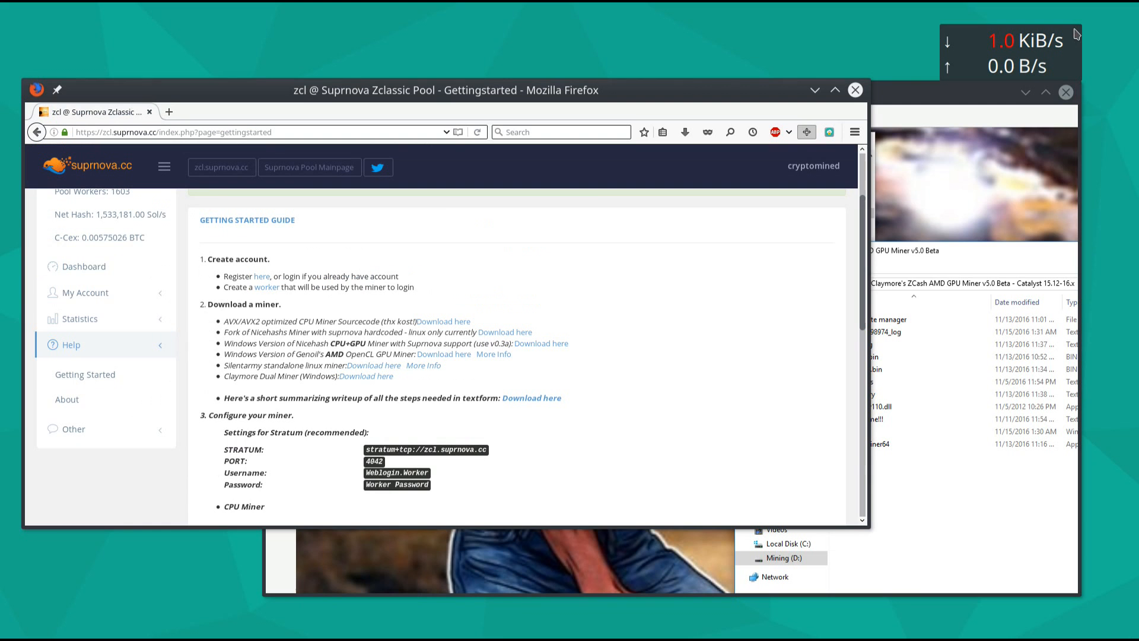
{"action": "left_click", "coordinate": [890, 148]}
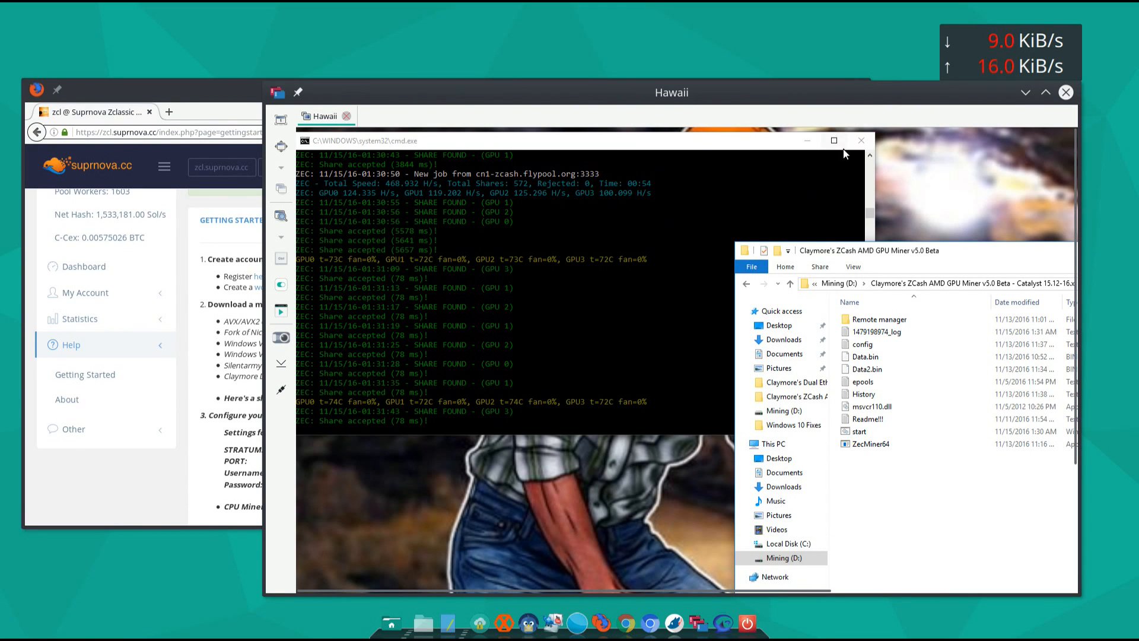
{"action": "left_click", "coordinate": [695, 221]}
{"action": "key", "text": "ctrl+c"}
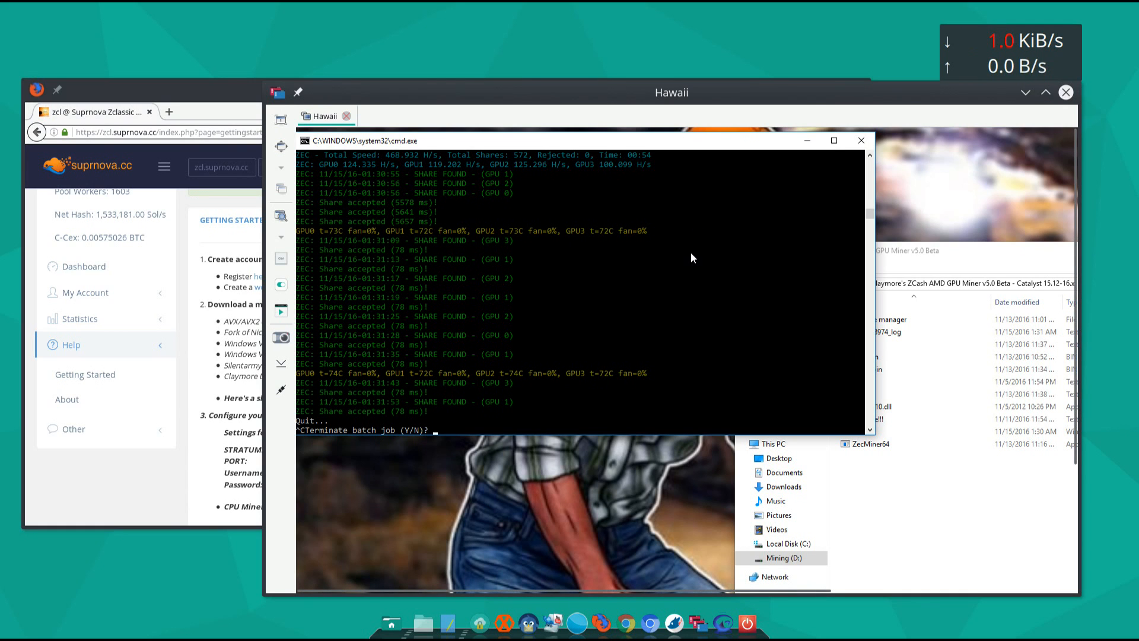
{"action": "type", "text": "y"}
{"action": "key", "text": "Return"}
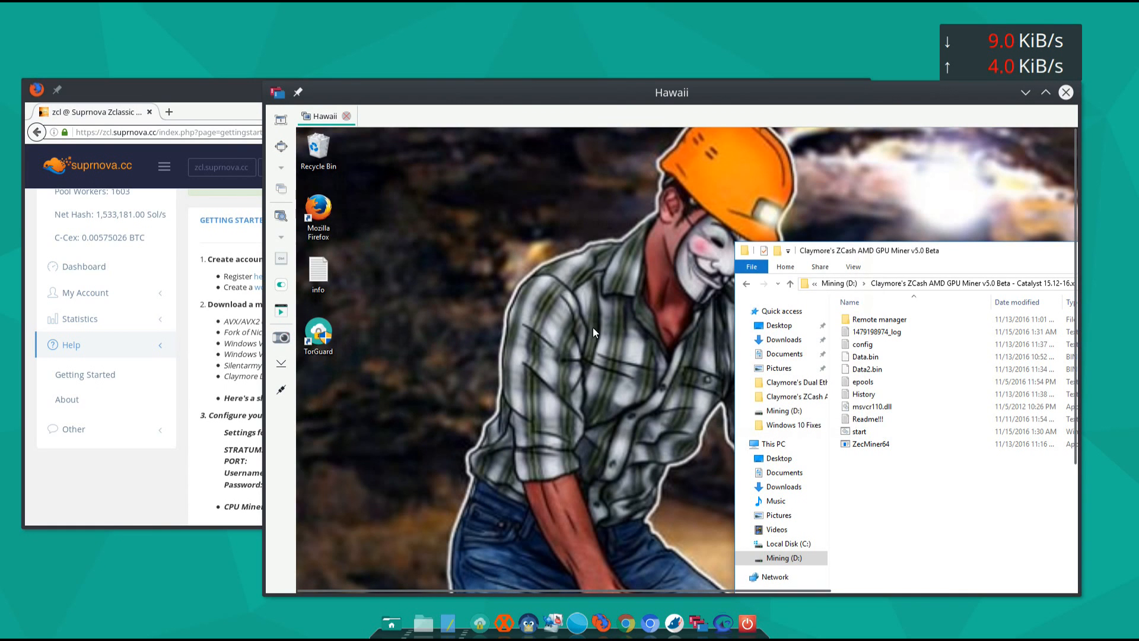
- Open the miner's start batch file in Notepad and position the window to show its full text
{"action": "left_click", "coordinate": [855, 430]}
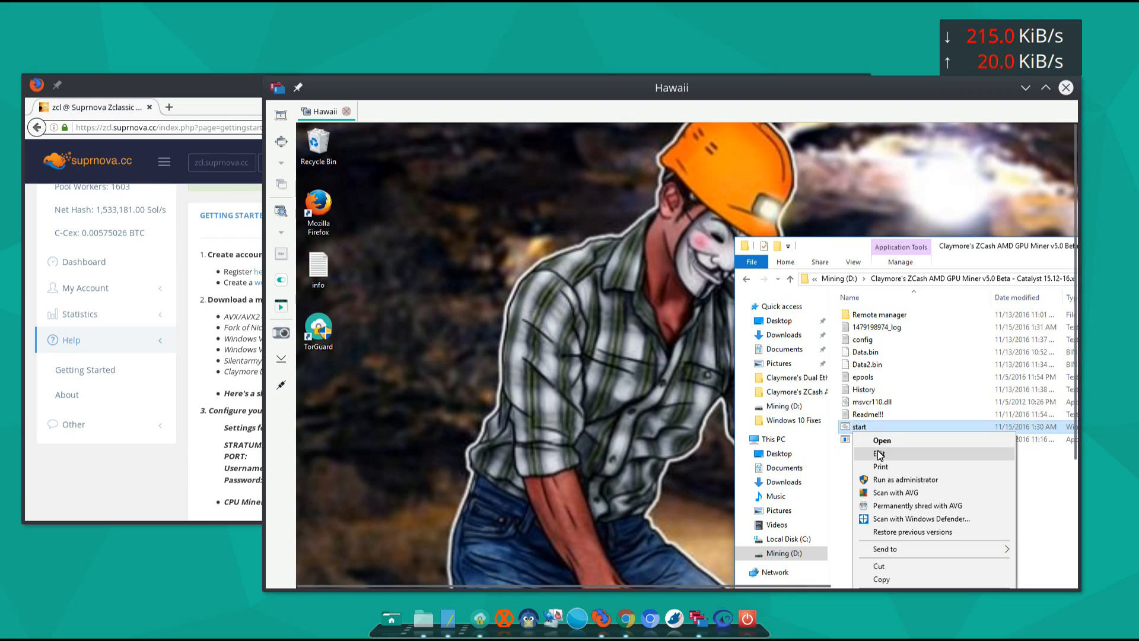
{"action": "left_click", "coordinate": [880, 441]}
{"action": "left_click_drag", "start_coordinate": [736, 484], "coordinate": [869, 282]}
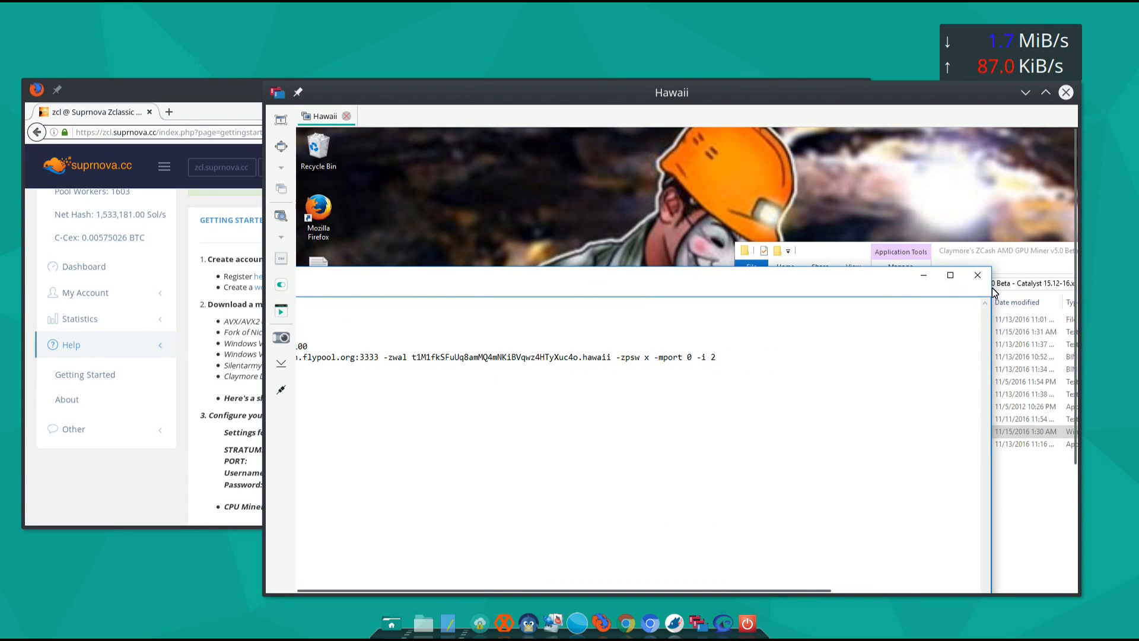
{"action": "left_click_drag", "start_coordinate": [777, 279], "coordinate": [922, 285]}
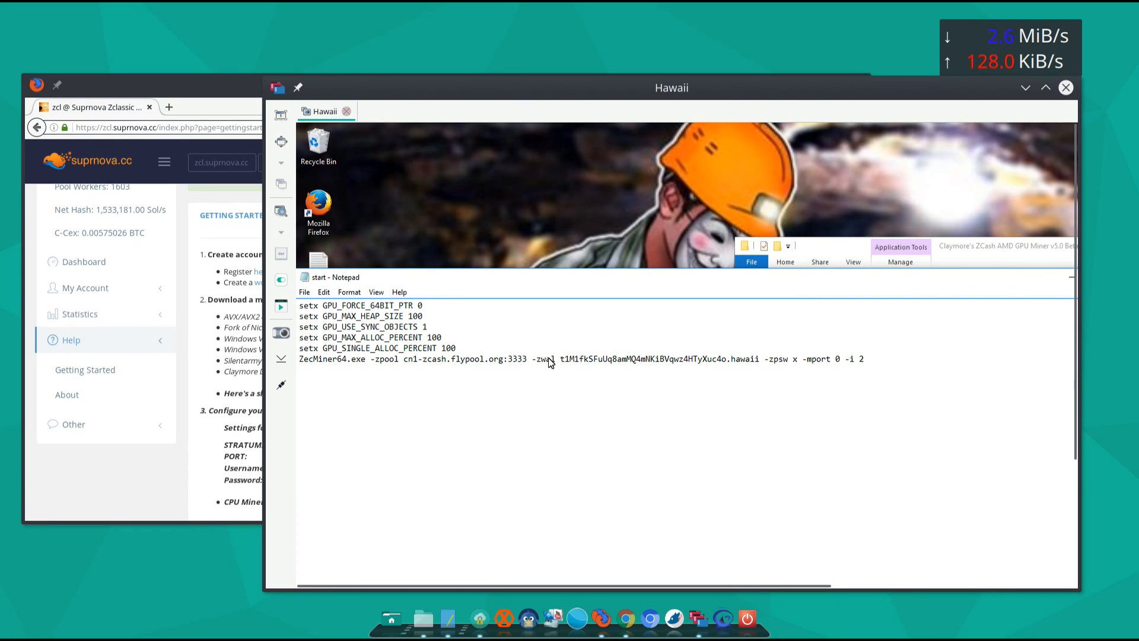
- Copy the Claymore Dual Miner command line from Suprnova's Getting Started page
{"action": "left_click", "coordinate": [250, 177]}
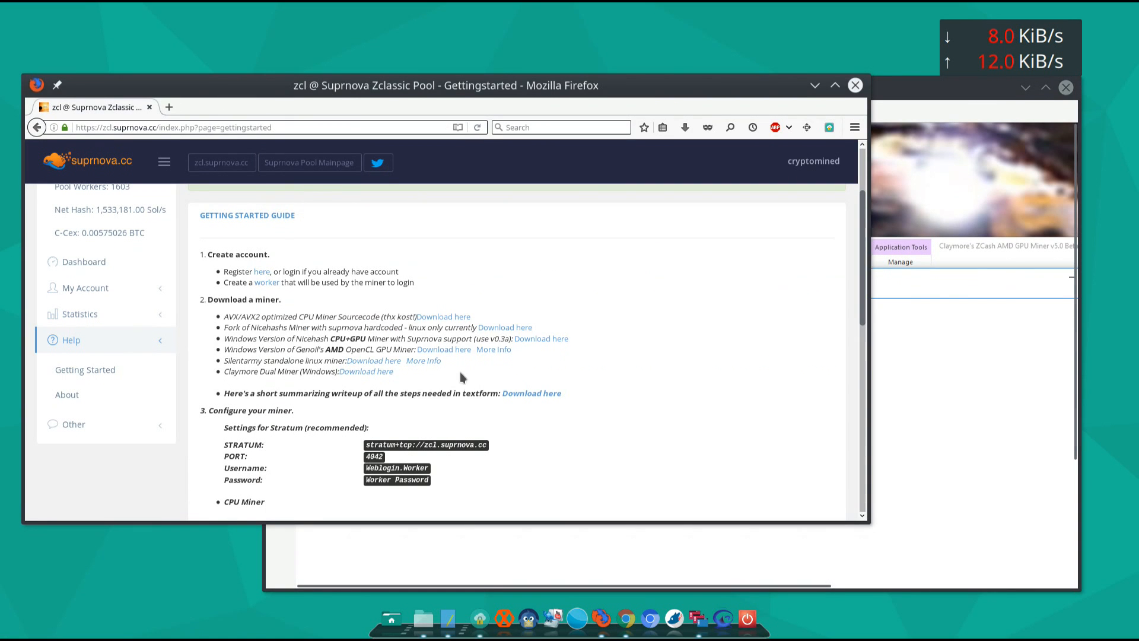
{"action": "scroll", "coordinate": [486, 419], "scroll_direction": "down", "scroll_amount": 3}
{"action": "scroll", "coordinate": [486, 419], "scroll_direction": "down", "scroll_amount": 3}
{"action": "triple_click", "coordinate": [443, 368]}
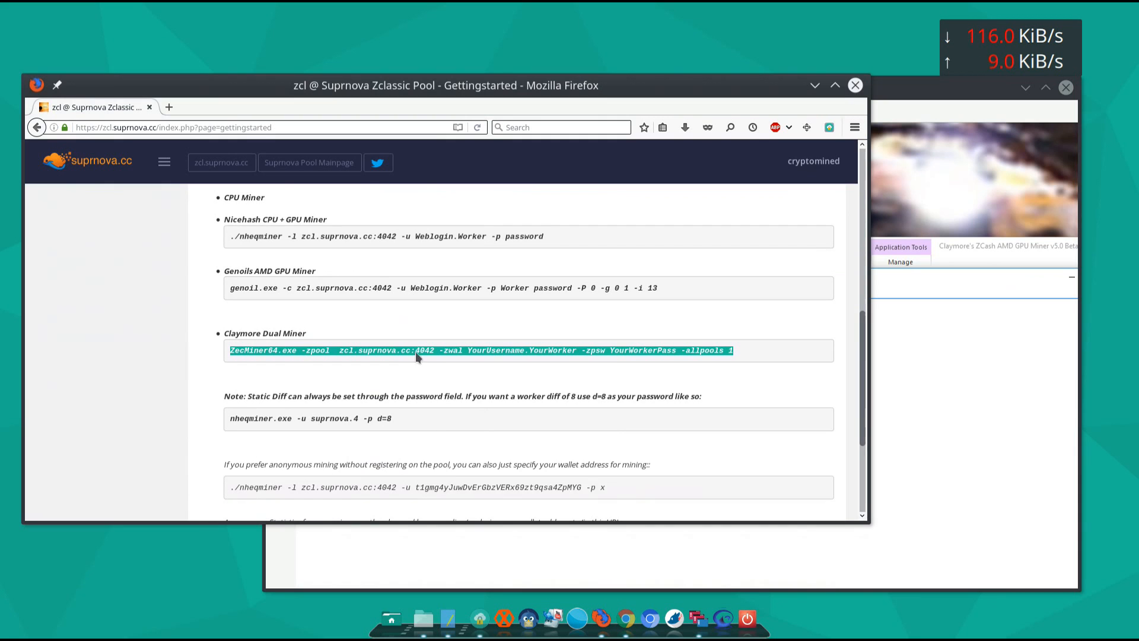
{"action": "right_click", "coordinate": [415, 352]}
{"action": "left_click", "coordinate": [445, 363]}
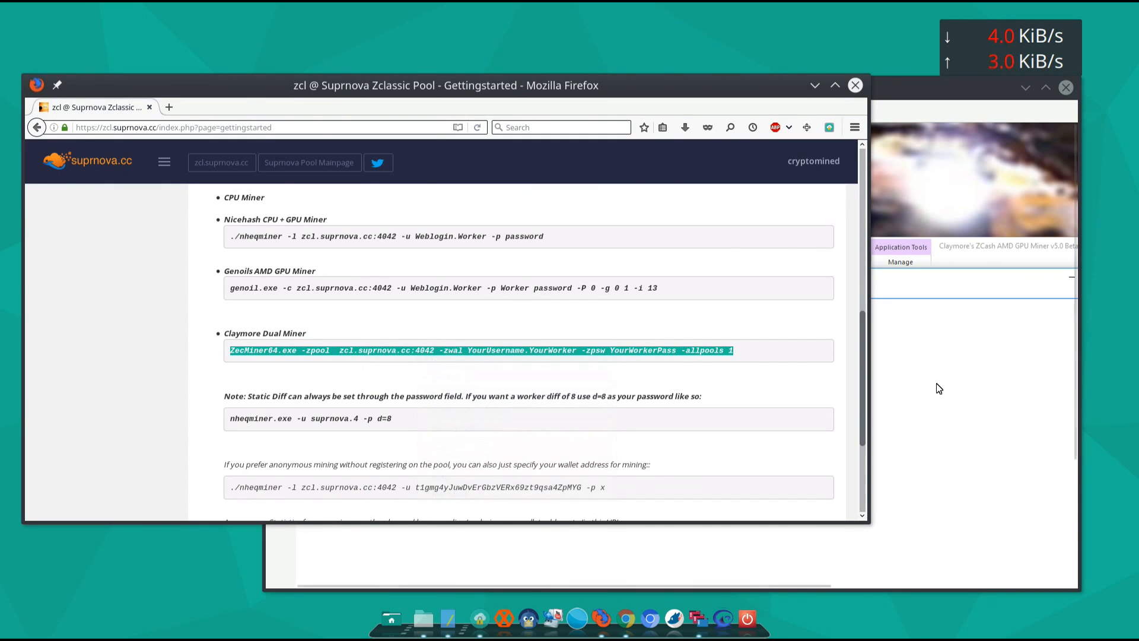
- Paste the Claymore command over the flypool miner command in the Notepad batch file
{"action": "left_click", "coordinate": [938, 388]}
{"action": "left_click_drag", "start_coordinate": [798, 360], "coordinate": [295, 360]}
{"action": "right_click", "coordinate": [334, 362]}
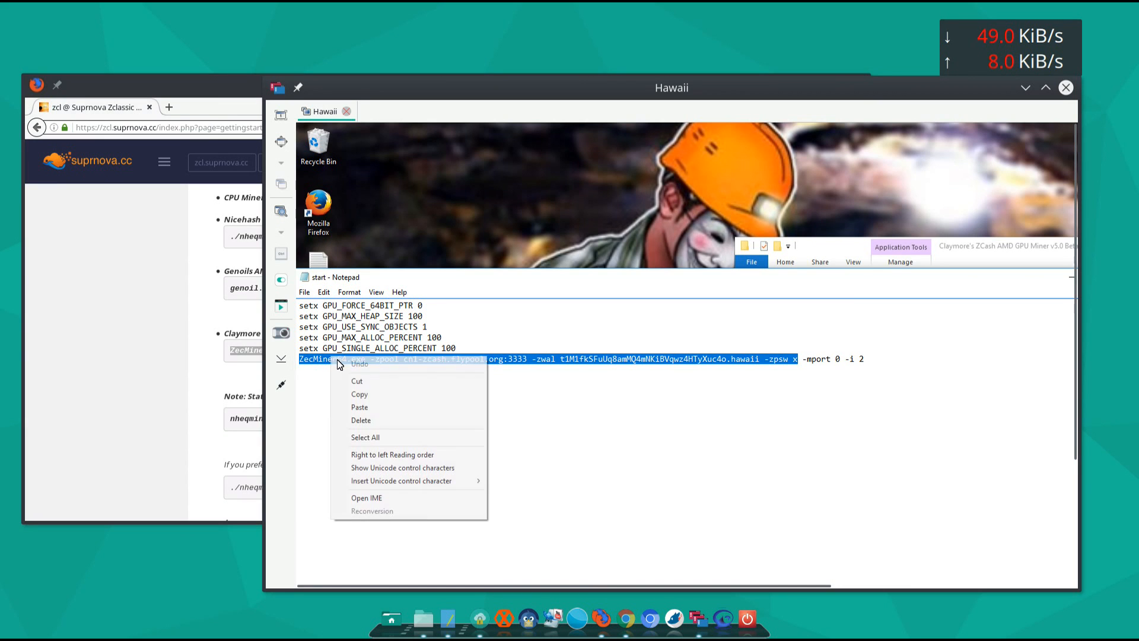
{"action": "left_click", "coordinate": [361, 406]}
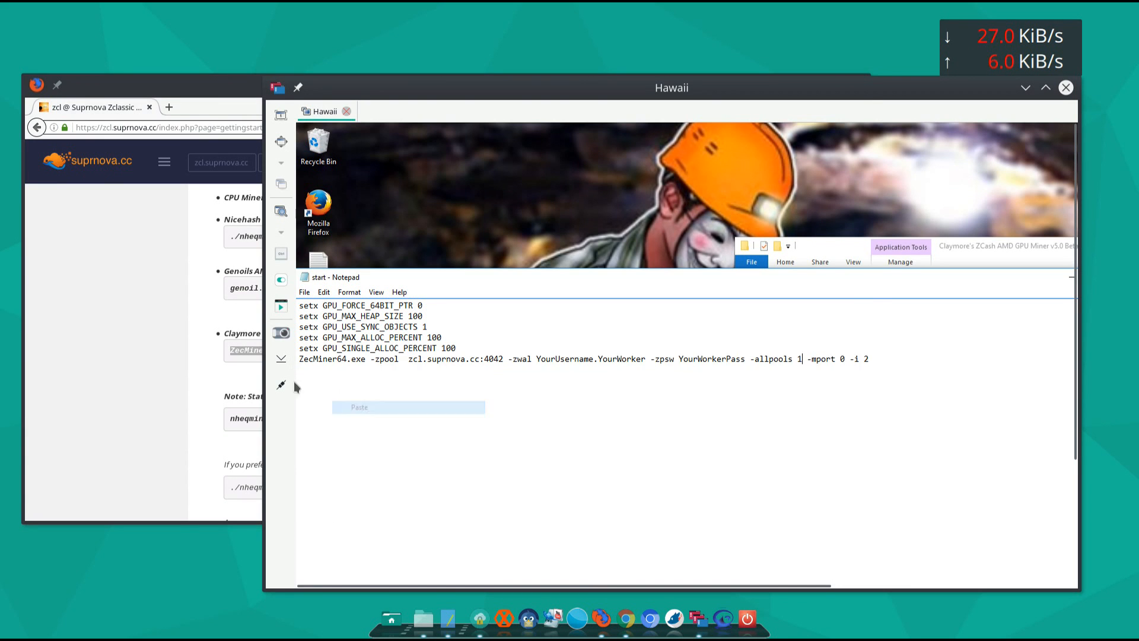
- Go back to Suprnova and open My Account > My Workers
{"action": "left_click", "coordinate": [195, 372]}
{"action": "scroll", "coordinate": [205, 371], "scroll_direction": "up", "scroll_amount": 5}
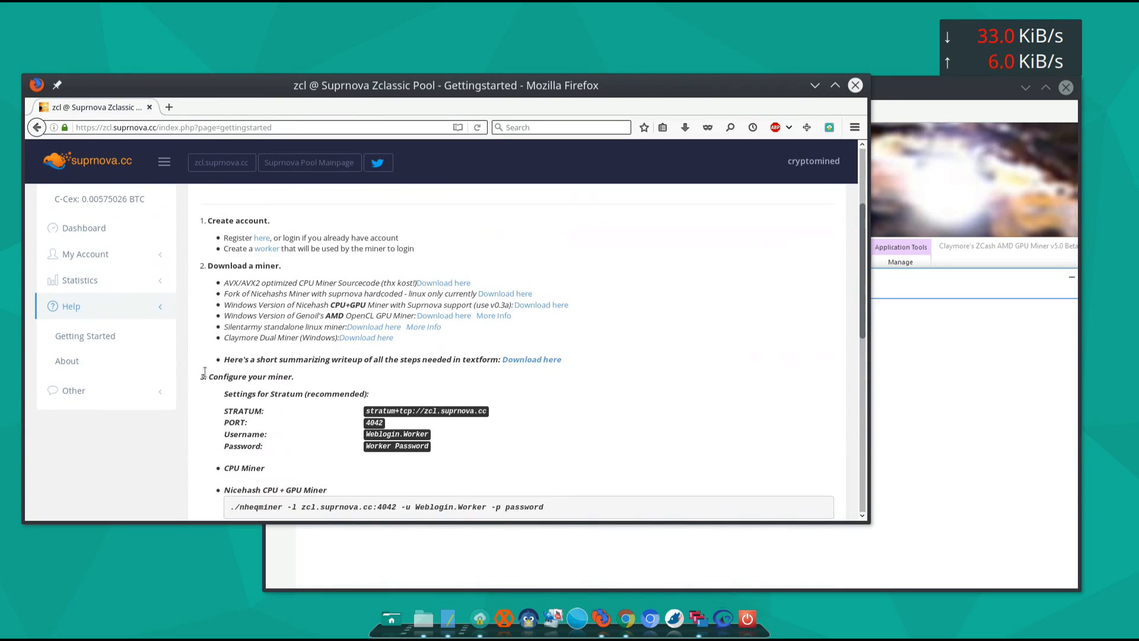
{"action": "scroll", "coordinate": [201, 371], "scroll_direction": "up", "scroll_amount": 2}
{"action": "left_click", "coordinate": [83, 317]}
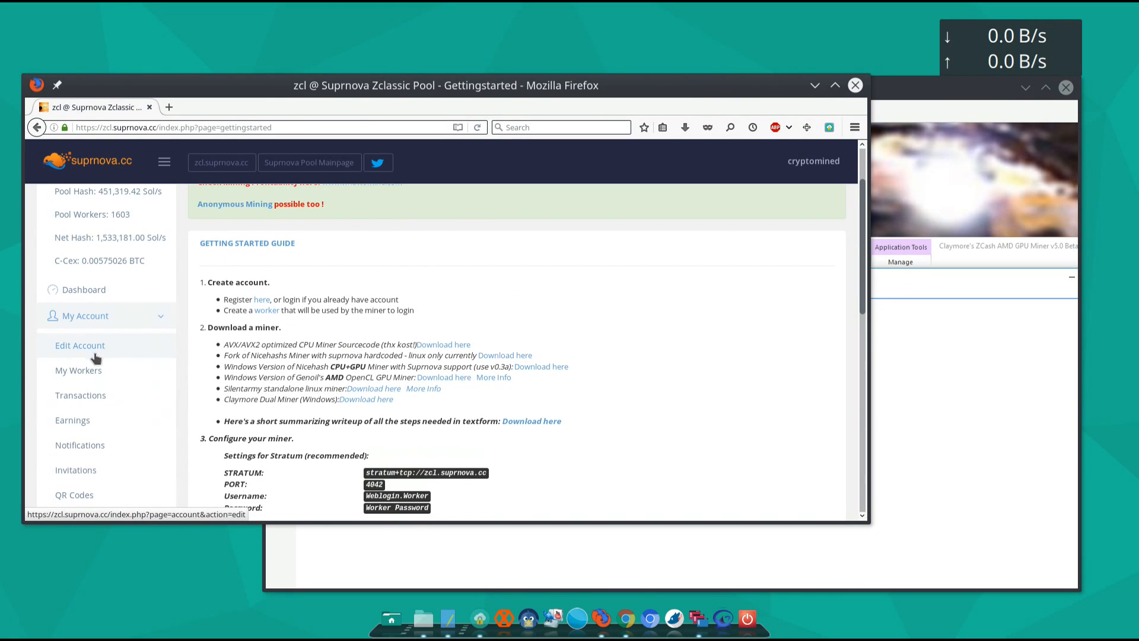
{"action": "left_click", "coordinate": [95, 370]}
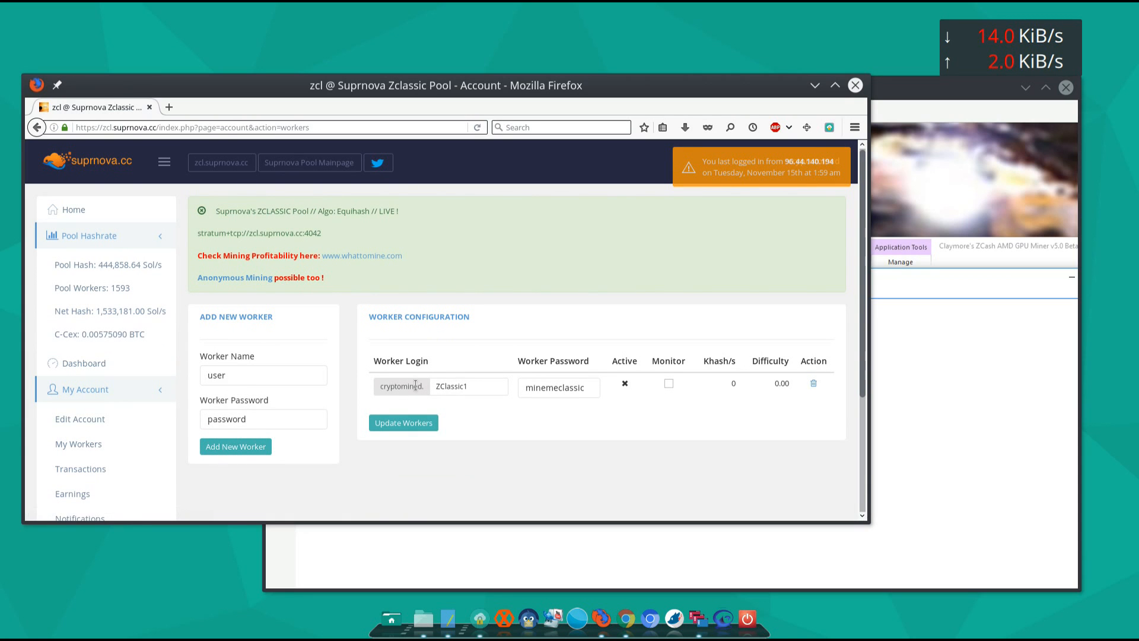
- Copy the account login from the pool page and paste it over YourUsername in the start command
{"action": "double_click", "coordinate": [415, 385]}
{"action": "right_click", "coordinate": [417, 386]}
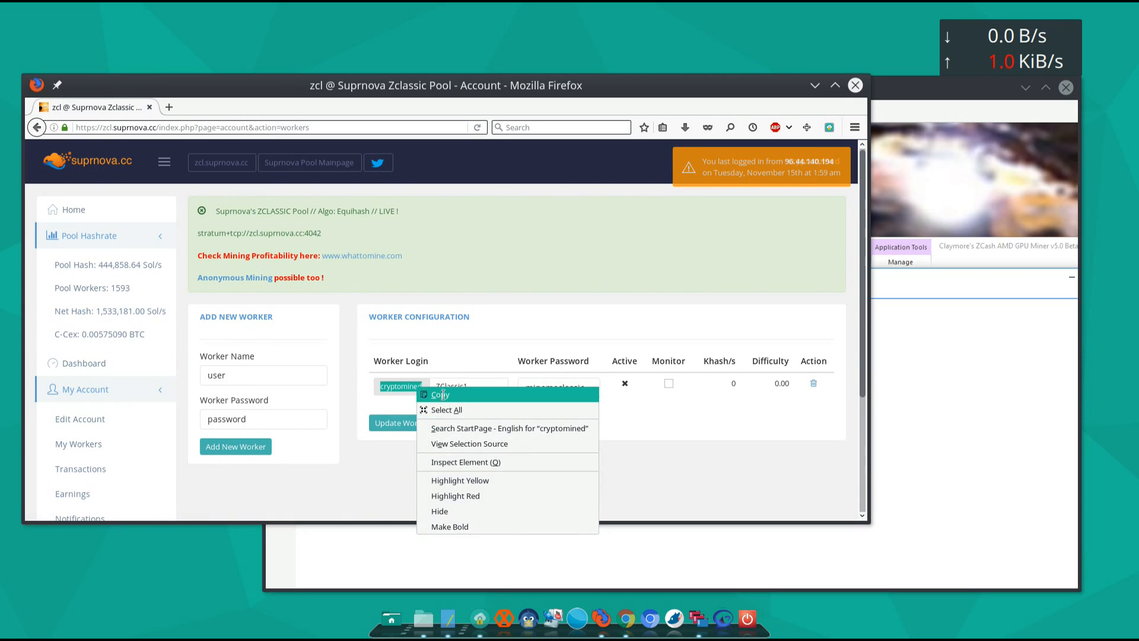
{"action": "left_click", "coordinate": [442, 395]}
{"action": "left_click", "coordinate": [920, 381]}
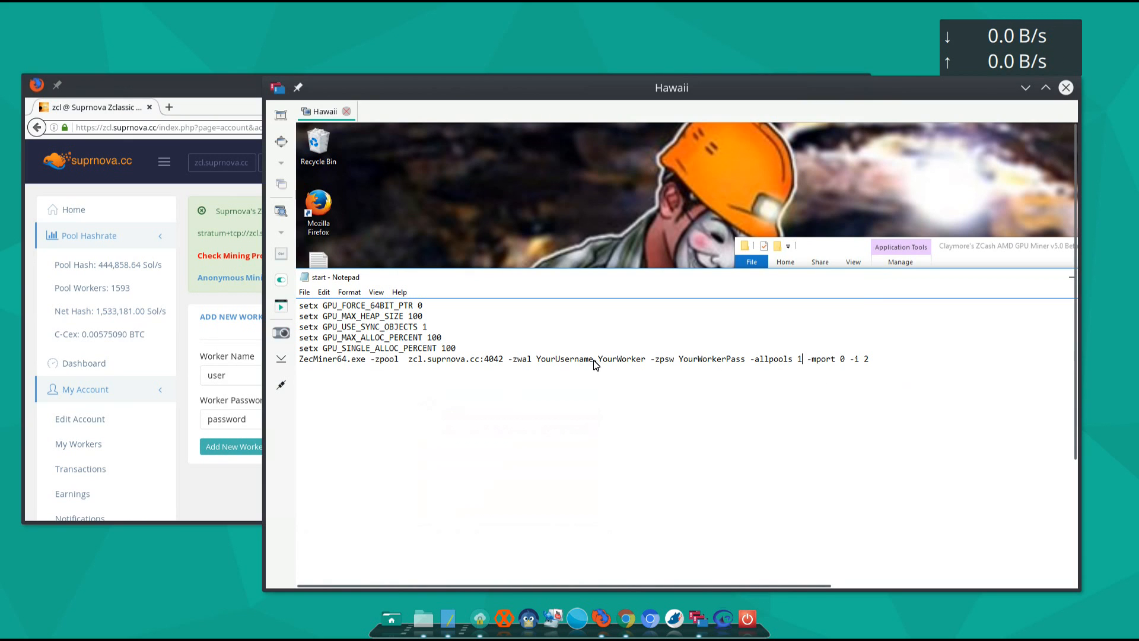
{"action": "left_click_drag", "start_coordinate": [594, 360], "coordinate": [537, 360]}
{"action": "right_click", "coordinate": [556, 363]}
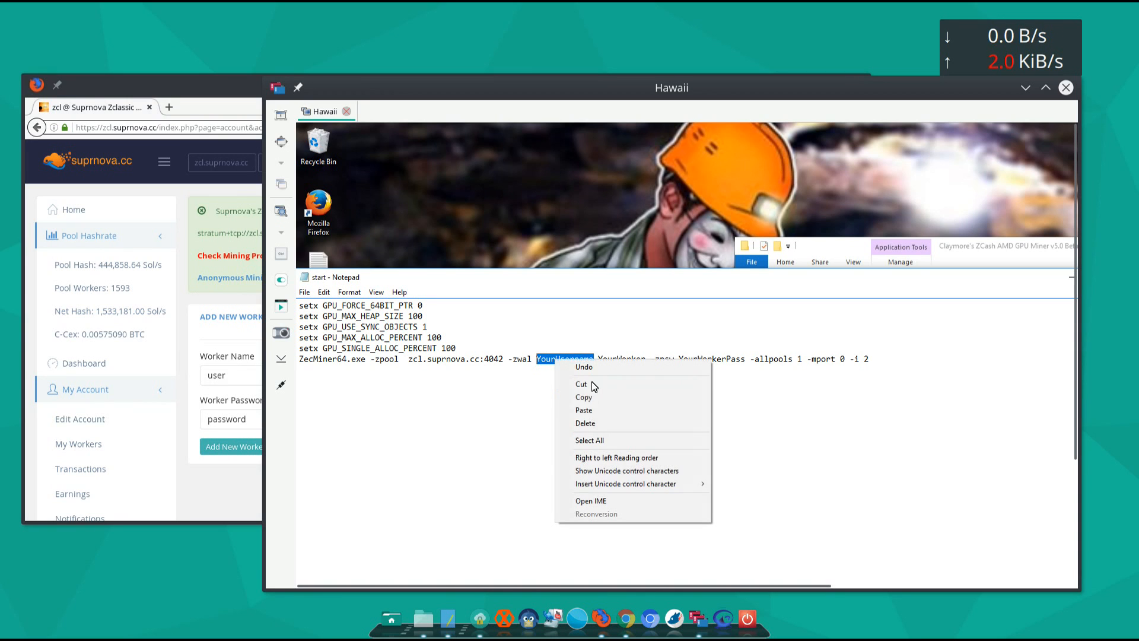
{"action": "left_click", "coordinate": [573, 408]}
- Replace the YourWorker placeholder with the worker name ZClassic1 copied from the workers page
{"action": "left_click", "coordinate": [184, 328]}
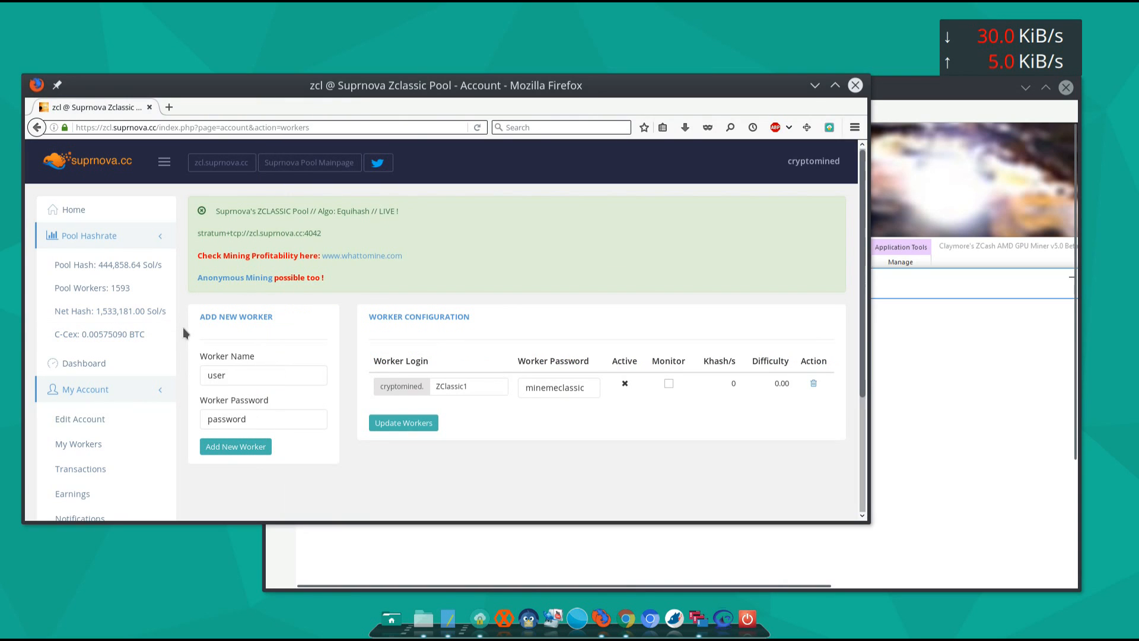
{"action": "left_click_drag", "start_coordinate": [467, 387], "coordinate": [416, 384]}
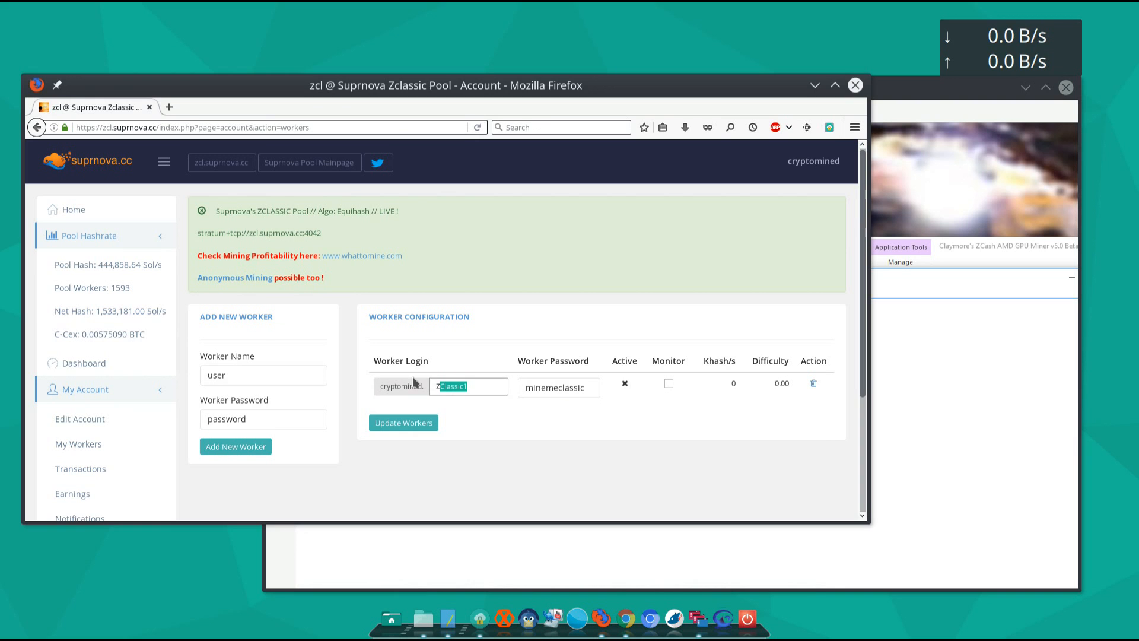
{"action": "right_click", "coordinate": [449, 382]}
{"action": "left_click", "coordinate": [470, 422]}
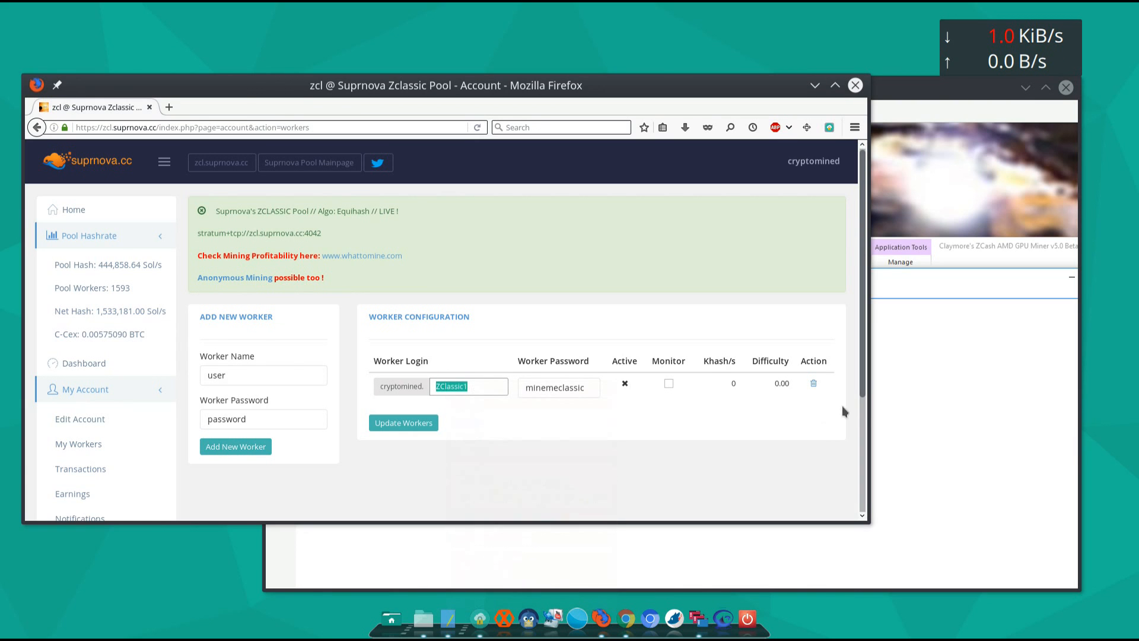
{"action": "key", "text": "alt+Tab"}
{"action": "left_click_drag", "start_coordinate": [641, 361], "coordinate": [604, 361]}
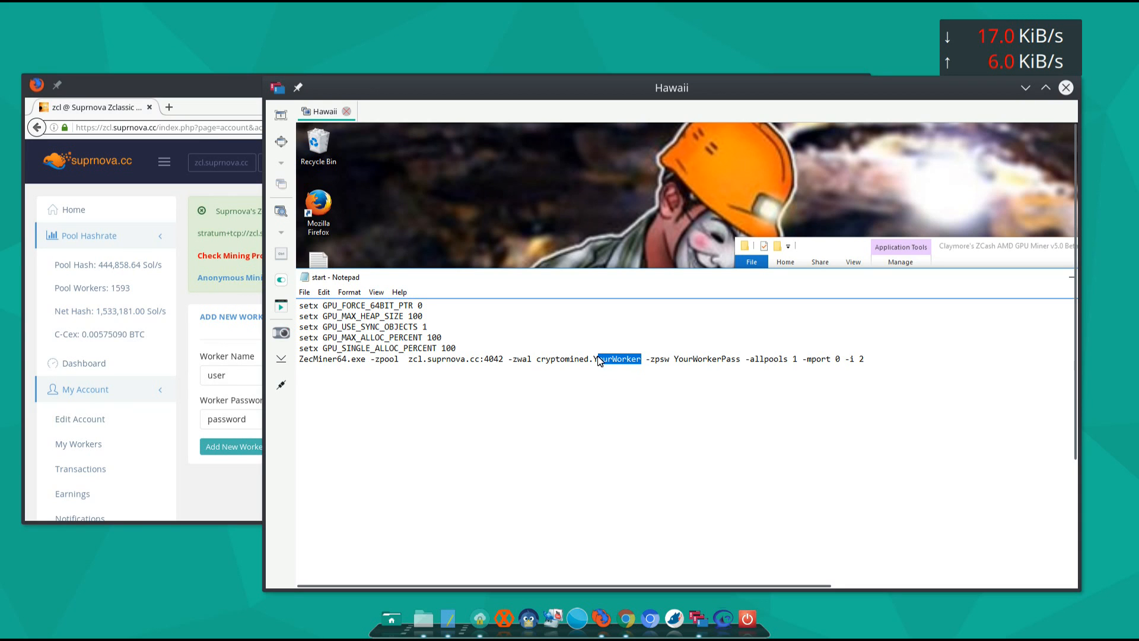
{"action": "left_click_drag", "start_coordinate": [598, 362], "coordinate": [590, 356]}
{"action": "right_click", "coordinate": [601, 356]}
{"action": "left_click", "coordinate": [630, 406]}
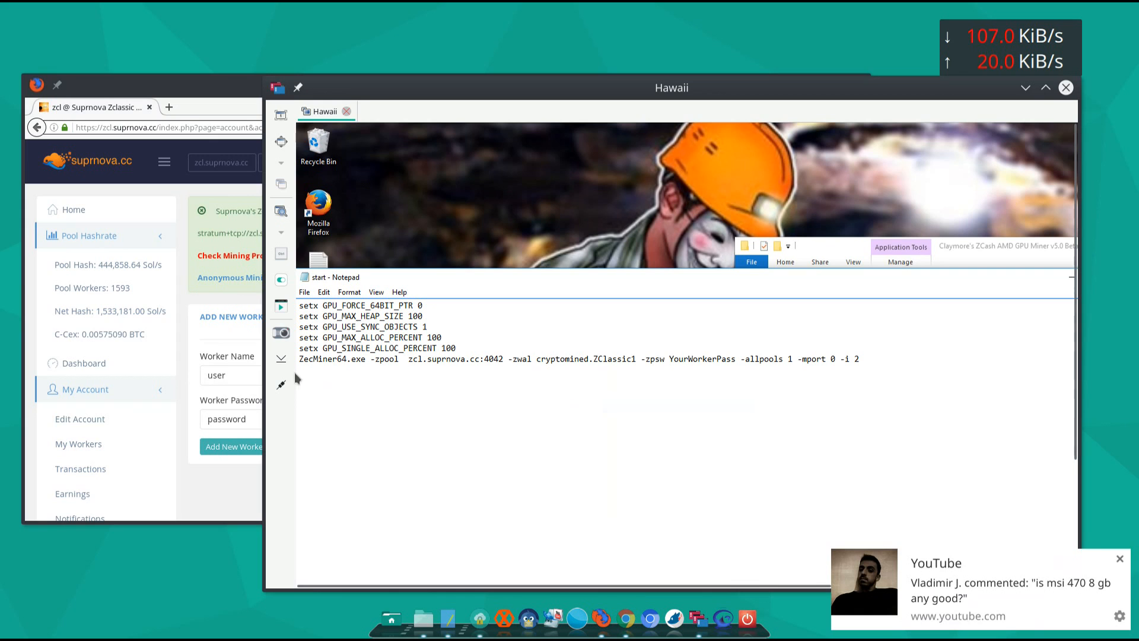
{"action": "left_click", "coordinate": [1120, 558]}
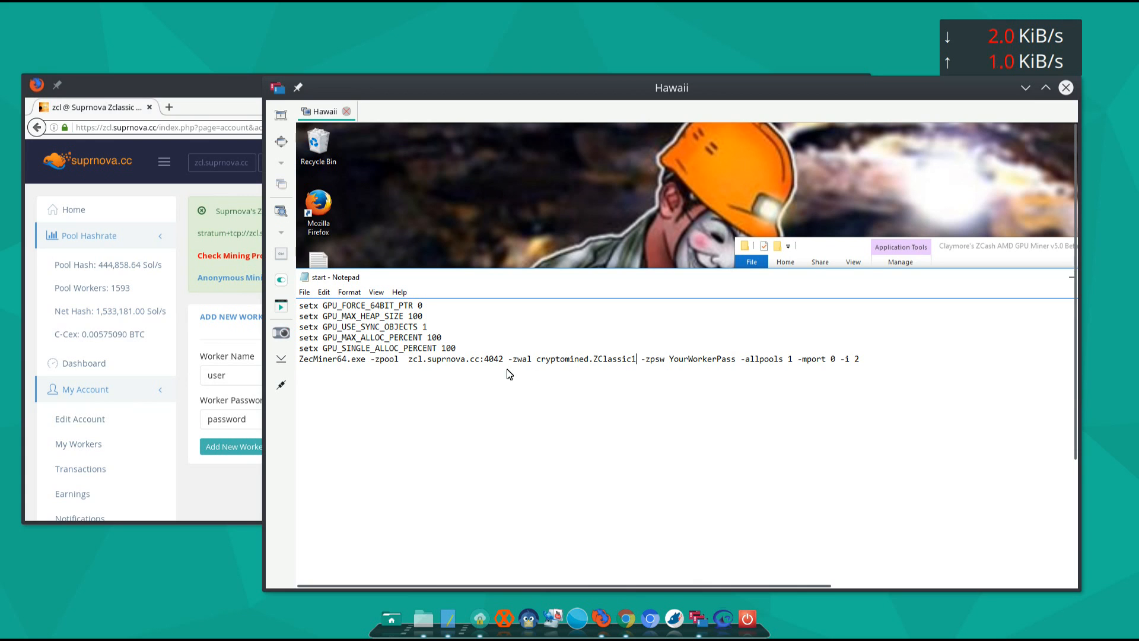
- Paste the copied worker password over YourWorkerPass and restore the Notepad window size
{"action": "left_click", "coordinate": [229, 331]}
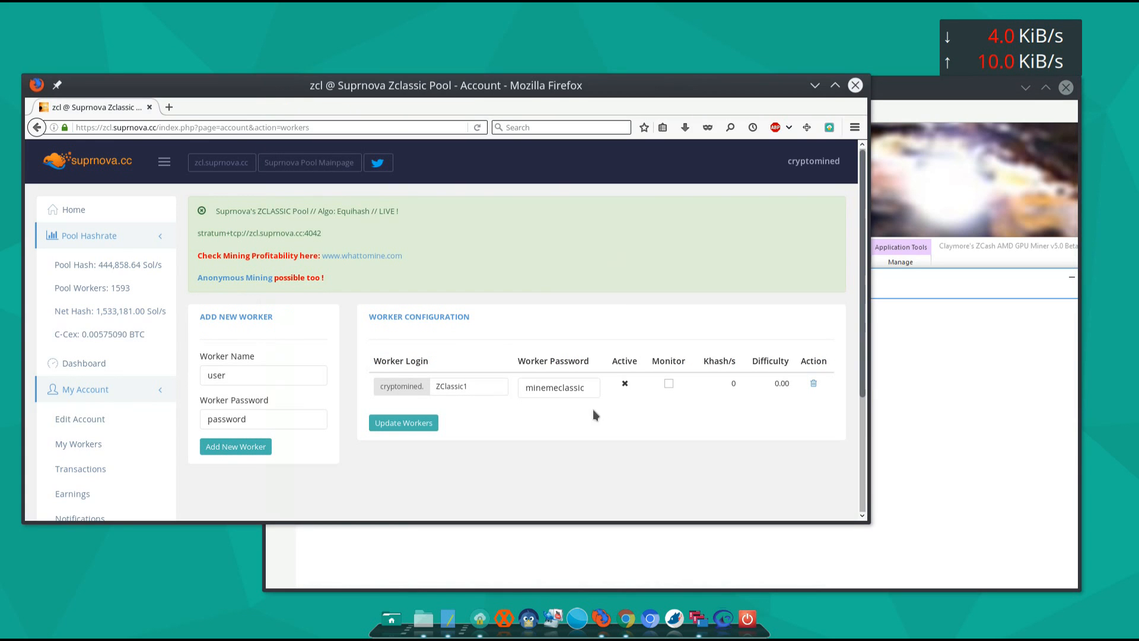
{"action": "double_click", "coordinate": [568, 389]}
{"action": "right_click", "coordinate": [568, 392]}
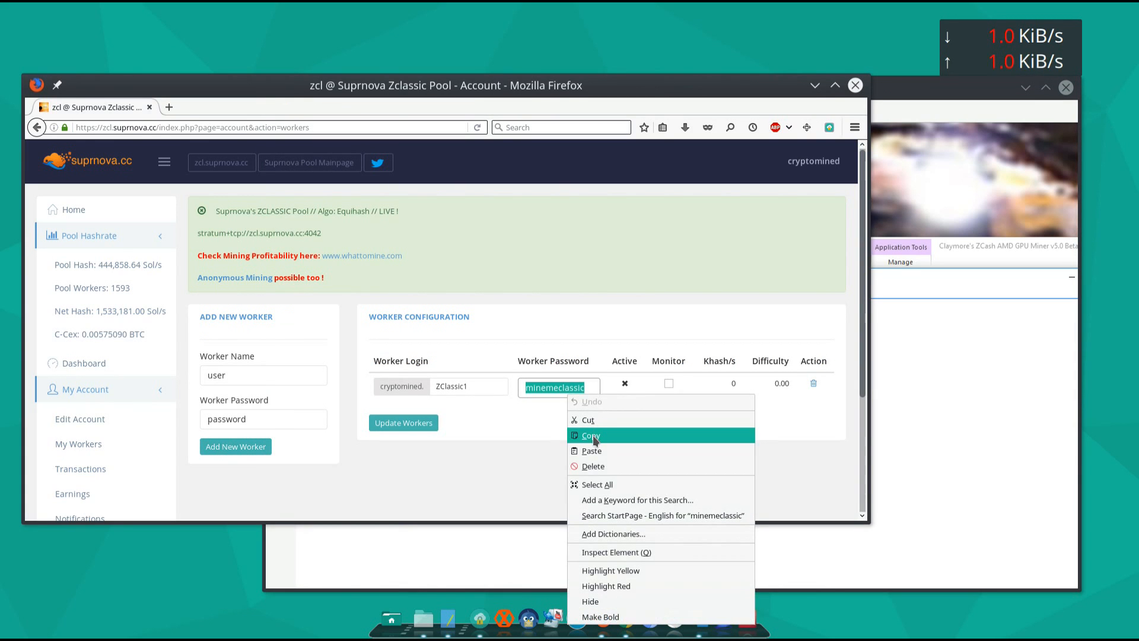
{"action": "left_click", "coordinate": [594, 437]}
{"action": "left_click", "coordinate": [877, 374]}
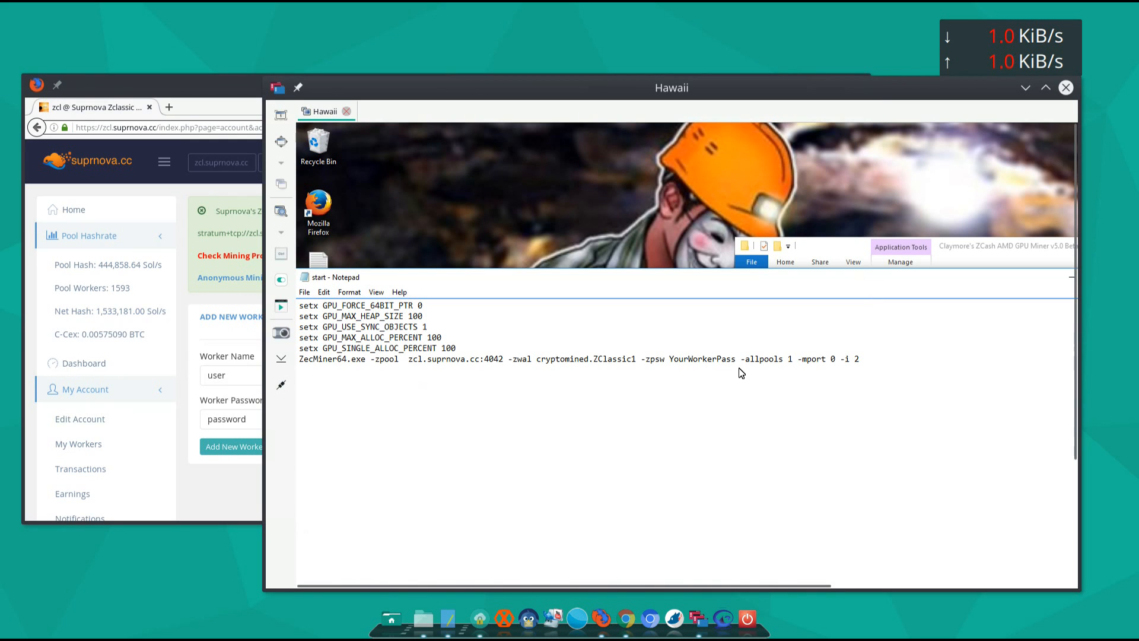
{"action": "left_click_drag", "start_coordinate": [737, 359], "coordinate": [671, 362]}
{"action": "right_click", "coordinate": [687, 365]}
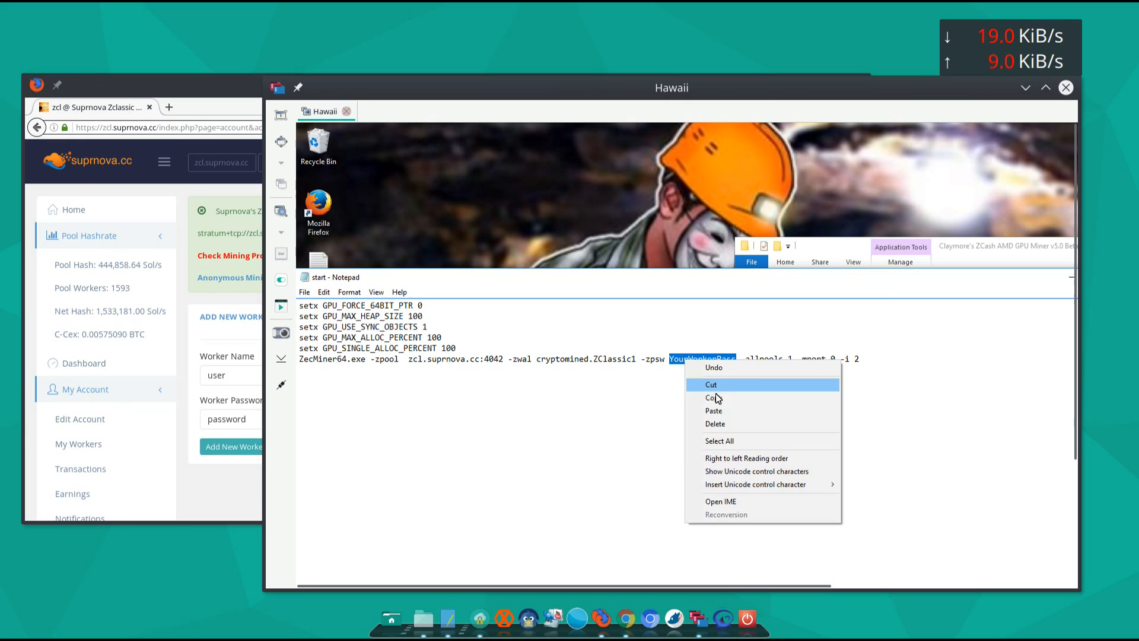
{"action": "left_click", "coordinate": [719, 410]}
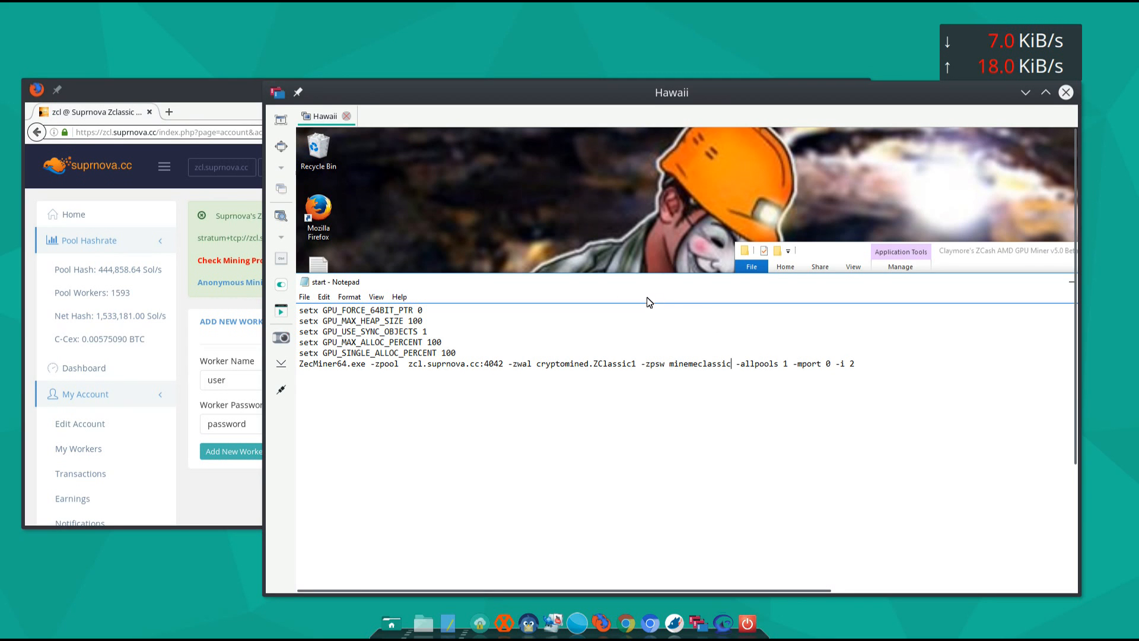
{"action": "double_click", "coordinate": [540, 278]}
- Save the edited start script and close Notepad
{"action": "left_click", "coordinate": [374, 300]}
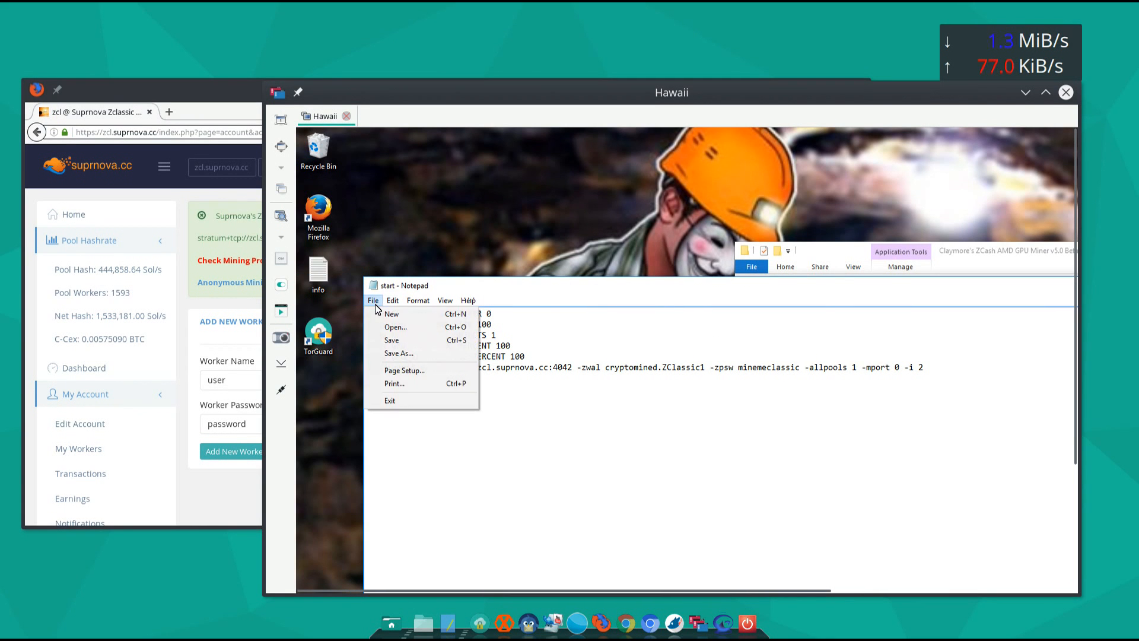
{"action": "left_click", "coordinate": [386, 340]}
{"action": "left_click_drag", "start_coordinate": [472, 288], "coordinate": [399, 292]}
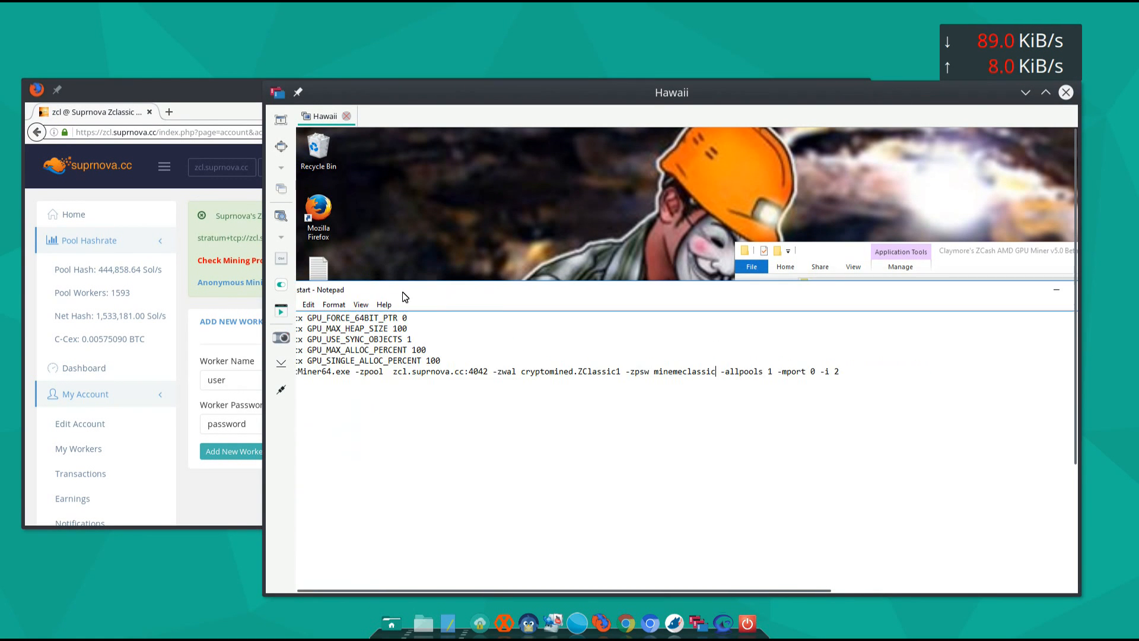
{"action": "left_click_drag", "start_coordinate": [540, 293], "coordinate": [463, 305]}
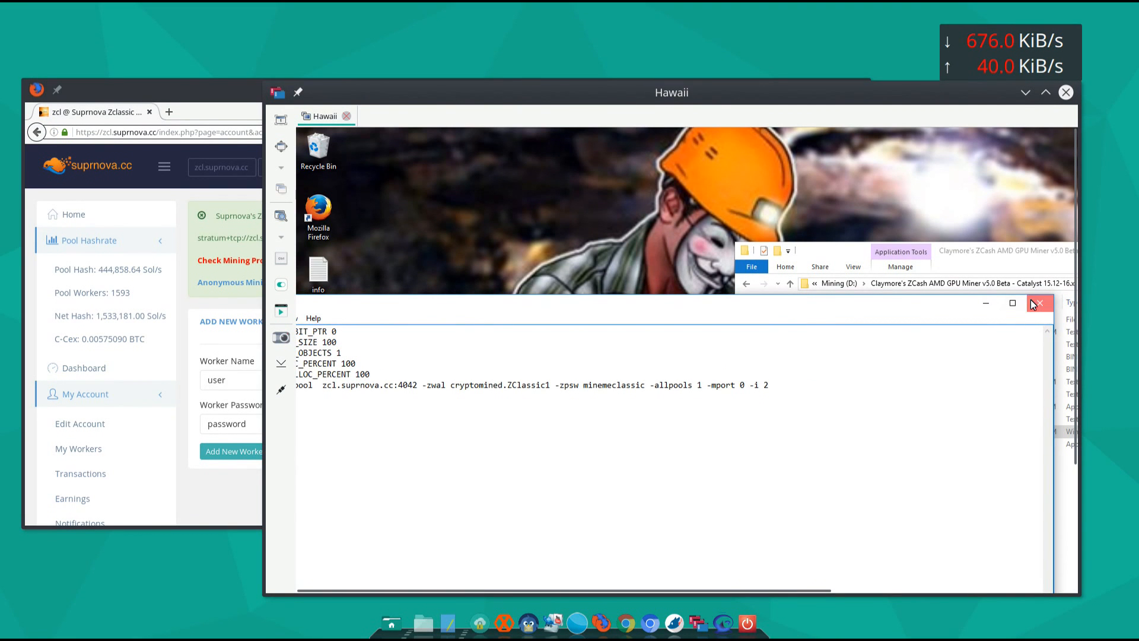
{"action": "left_click", "coordinate": [1039, 302]}
- Run the start script to launch the miner and maximize its console window
{"action": "double_click", "coordinate": [858, 425]}
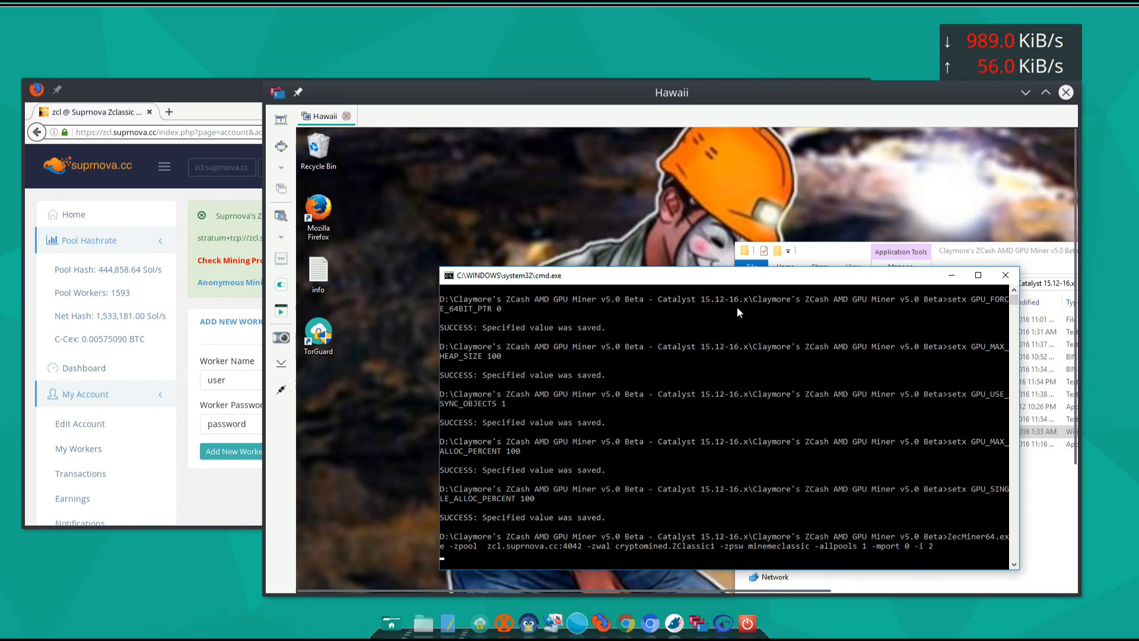
{"action": "left_click_drag", "start_coordinate": [715, 278], "coordinate": [611, 169]}
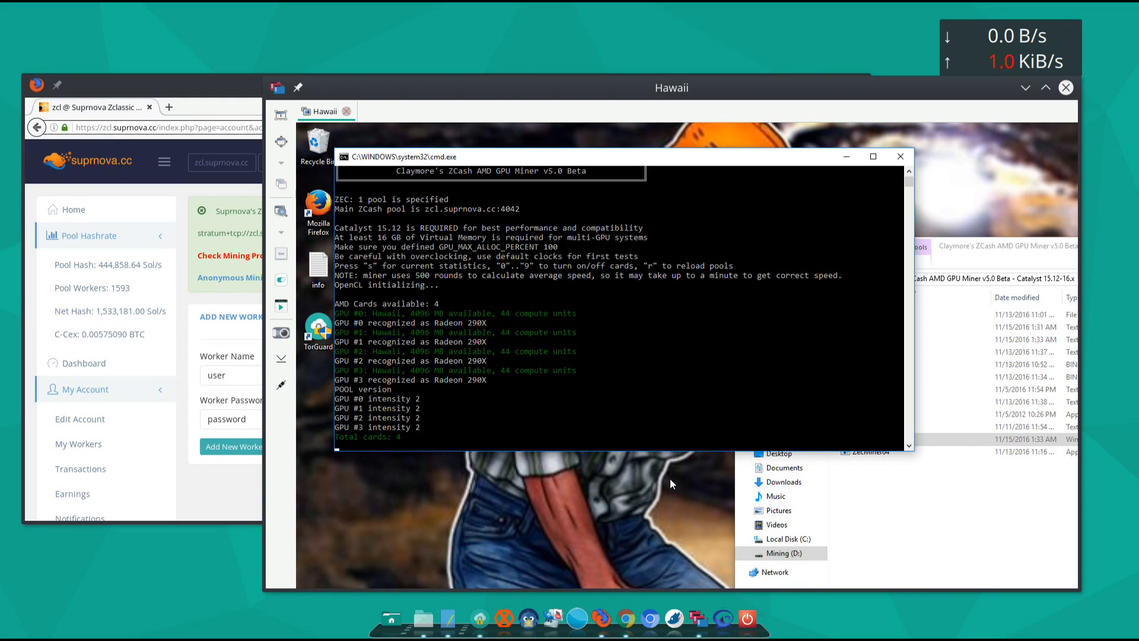
{"action": "left_click", "coordinate": [283, 146]}
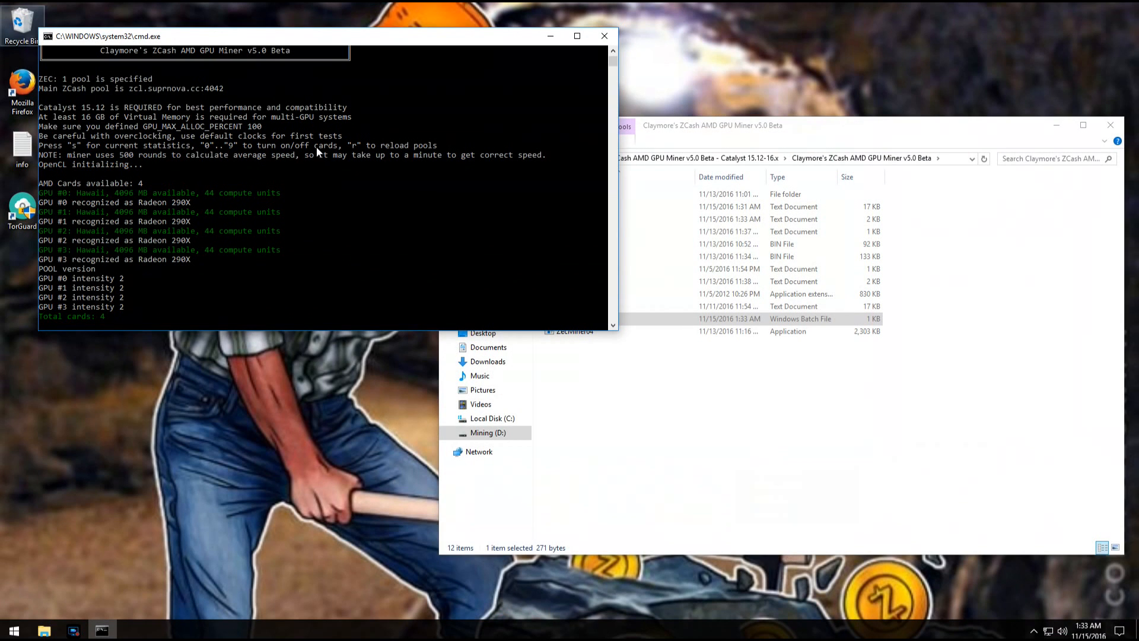
{"action": "left_click_drag", "start_coordinate": [746, 134], "coordinate": [757, 189]}
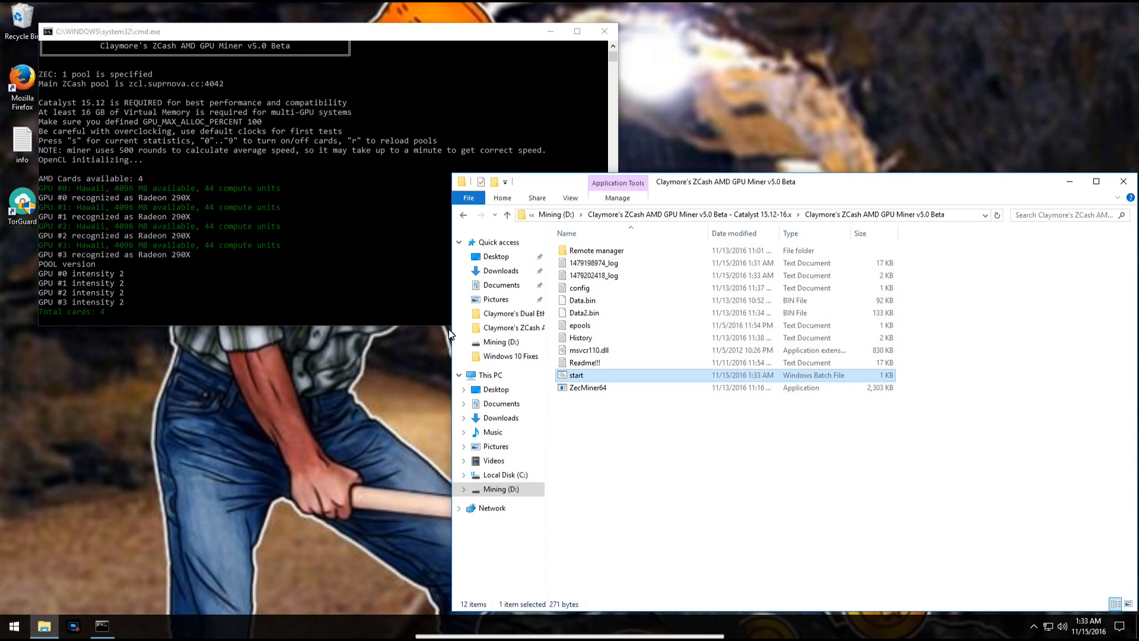
{"action": "left_click", "coordinate": [363, 36]}
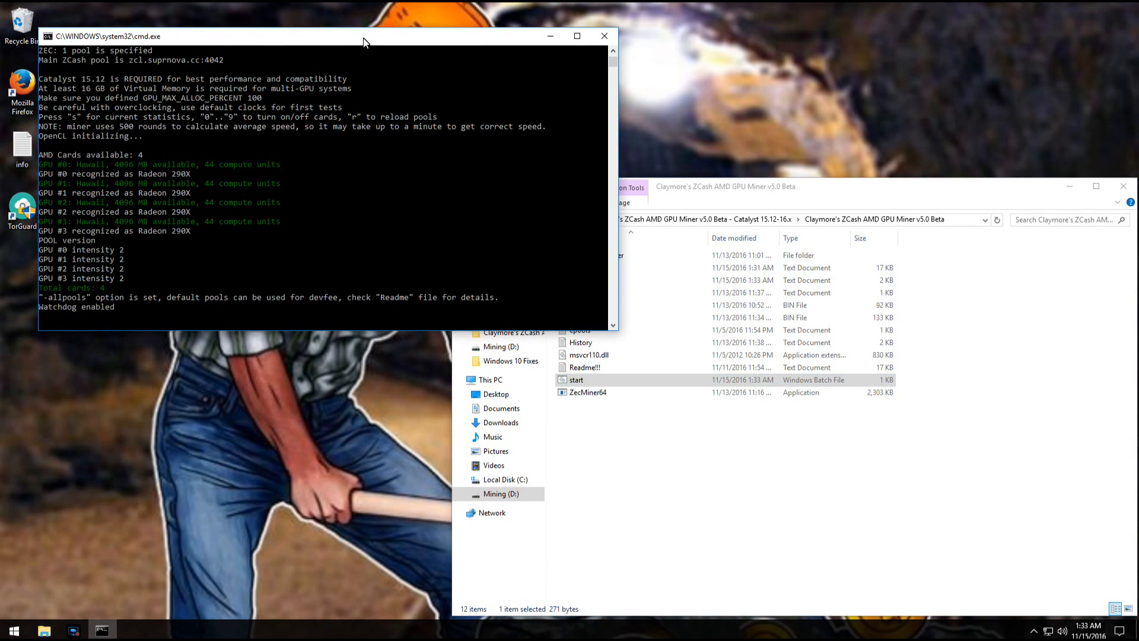
{"action": "double_click", "coordinate": [363, 38]}
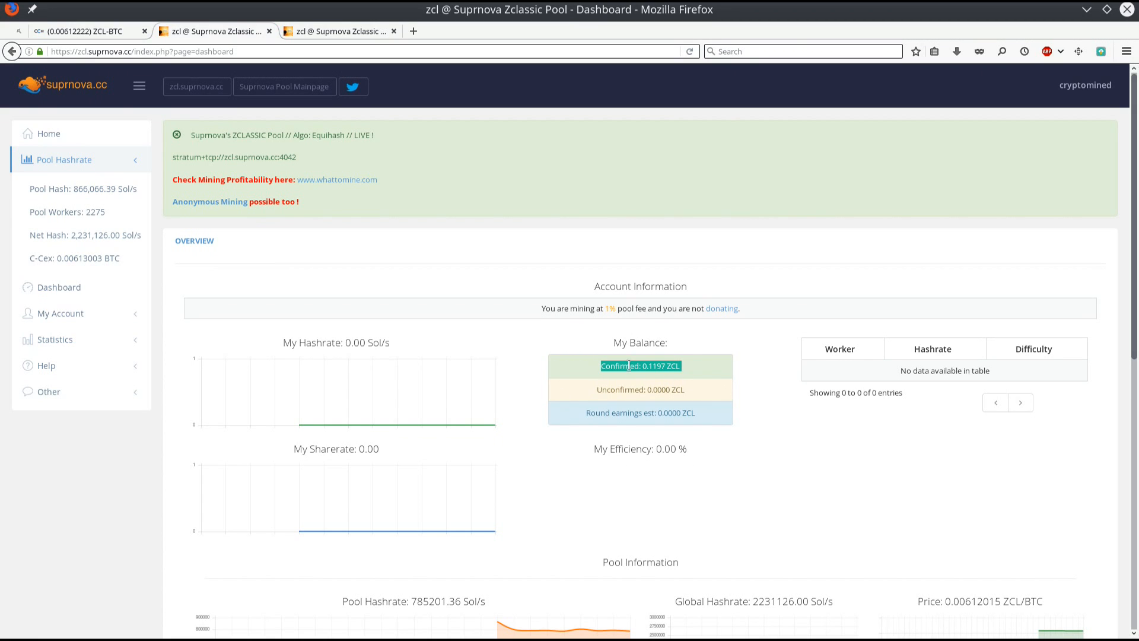
- On the account settings page, paste the 4-digit PIN and cash out the 0.11969837 ZCL balance
{"action": "left_click", "coordinate": [581, 337]}
{"action": "left_click", "coordinate": [325, 38]}
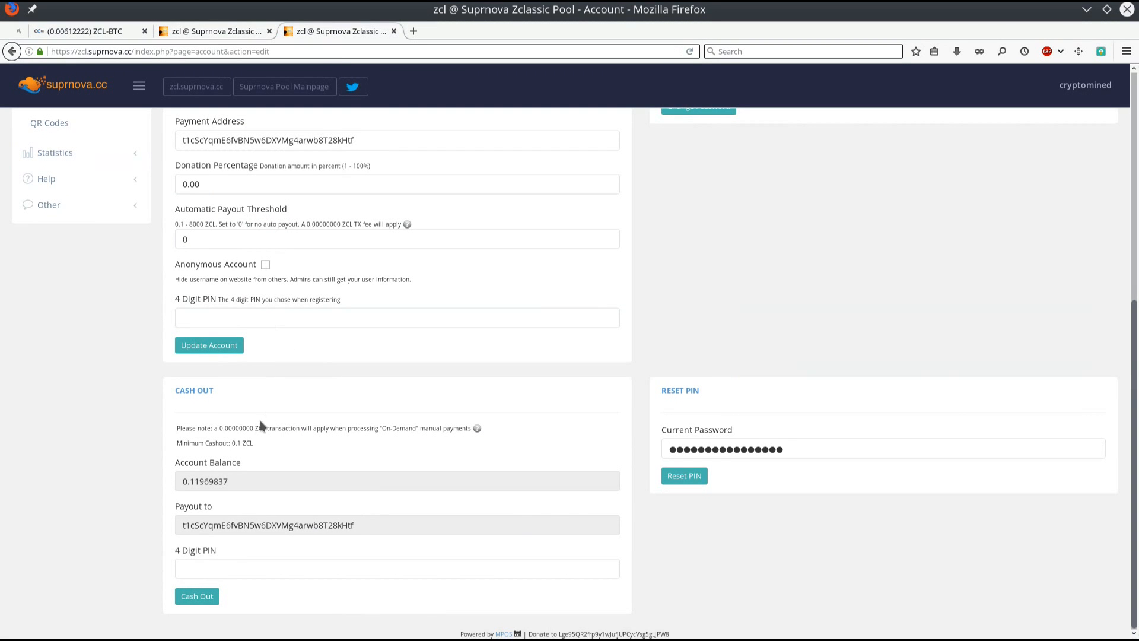
{"action": "left_click_drag", "start_coordinate": [261, 444], "coordinate": [181, 448]}
{"action": "right_click", "coordinate": [202, 569]}
{"action": "left_click", "coordinate": [228, 491]}
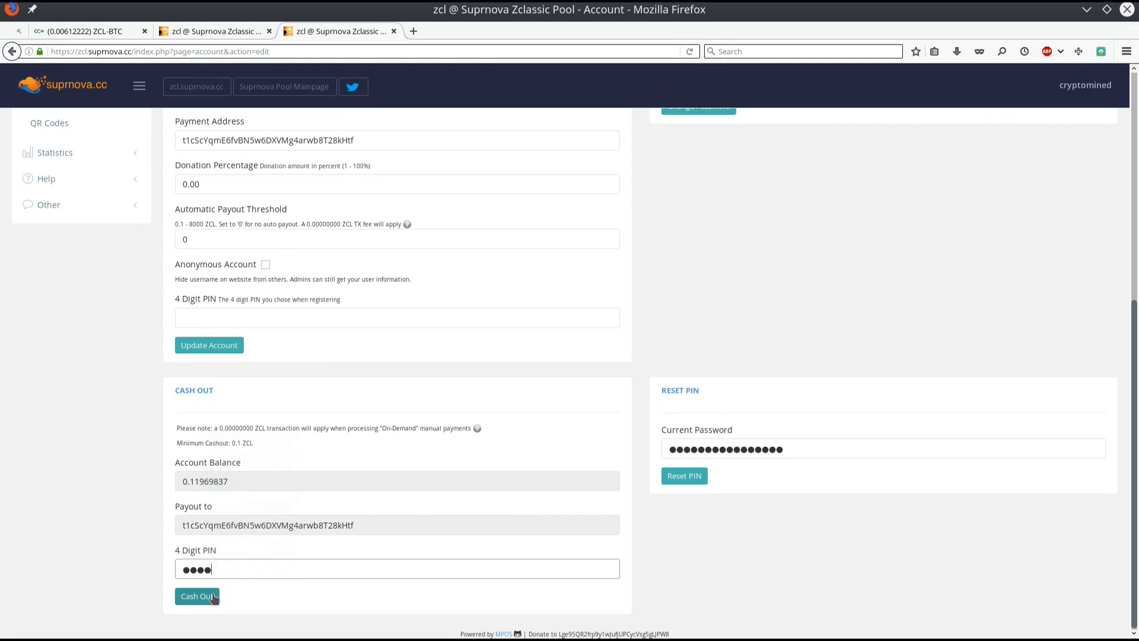
{"action": "left_click", "coordinate": [203, 595]}
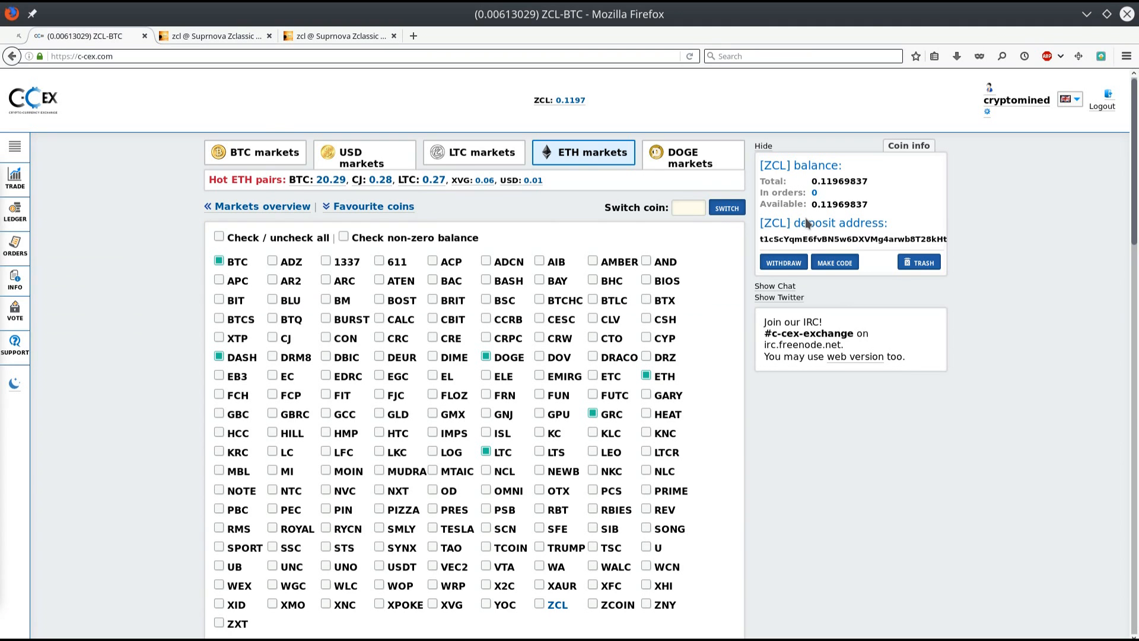
- Place a sell order for the full 0.11969837 ZCL at 0.00568667 BTC and confirm it
{"action": "scroll", "coordinate": [745, 237], "scroll_direction": "down", "scroll_amount": 15}
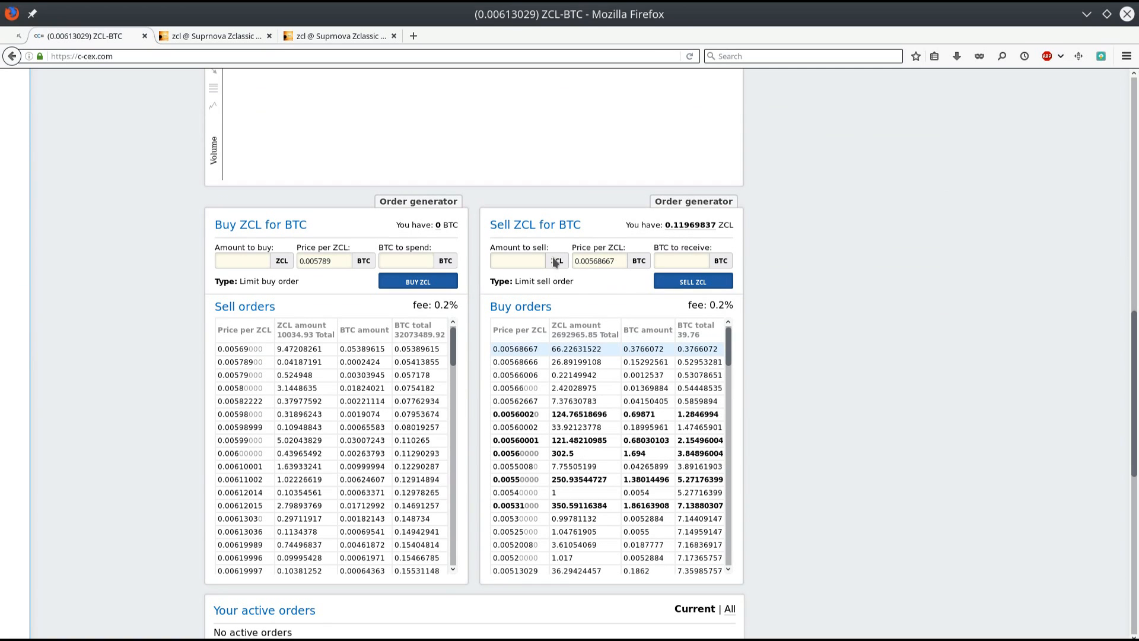
{"action": "left_click", "coordinate": [685, 229]}
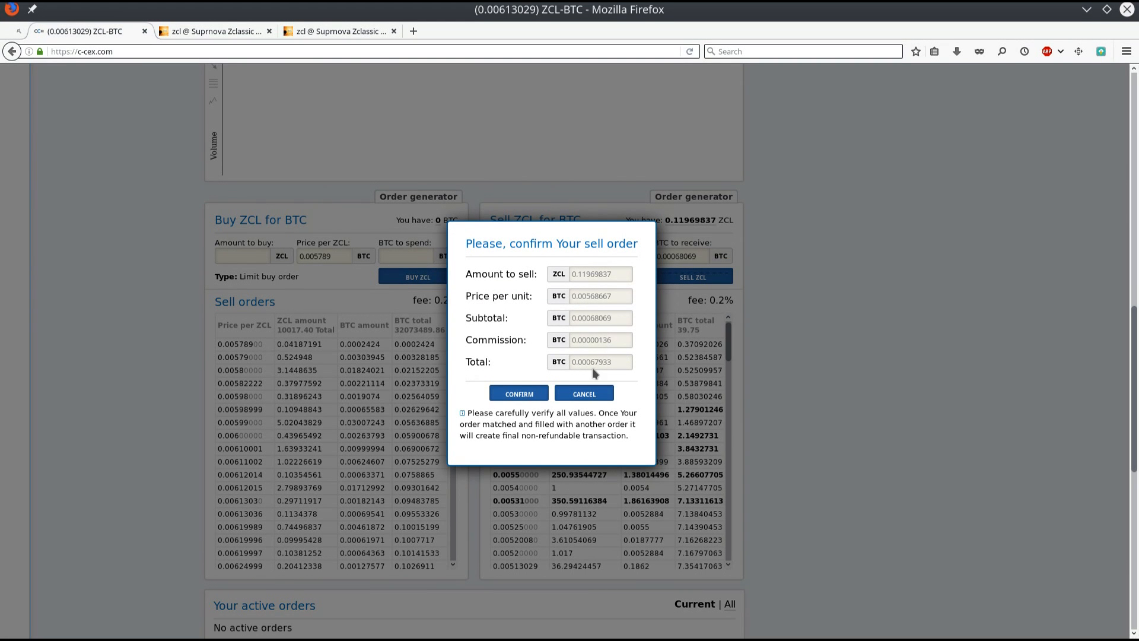
{"action": "left_click", "coordinate": [540, 394]}
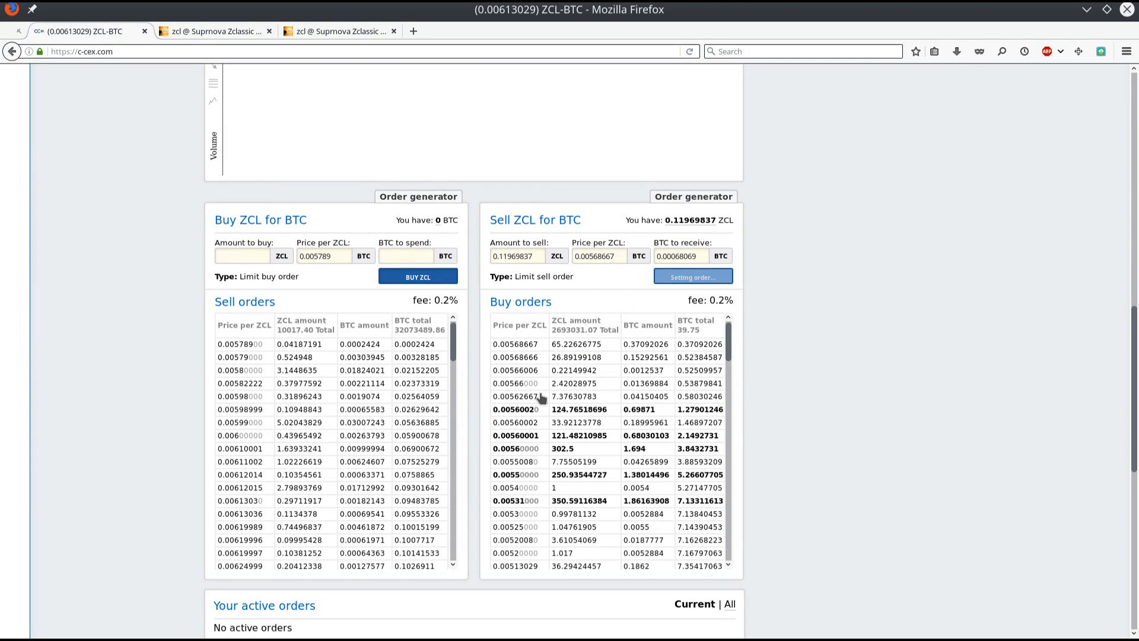
{"action": "scroll", "coordinate": [535, 396], "scroll_direction": "up", "scroll_amount": 10}
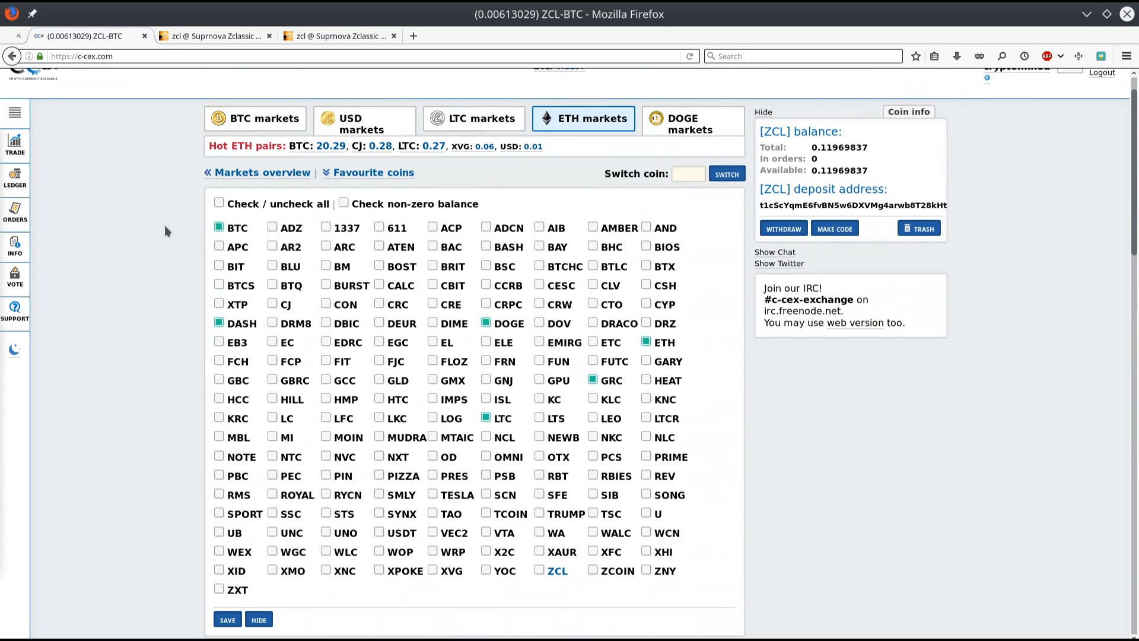
- Open Ledger > Balances in a new tab and filter to non-zero balances, showing 0.00067933 BTC
{"action": "left_click", "coordinate": [22, 114]}
{"action": "left_click", "coordinate": [23, 122]}
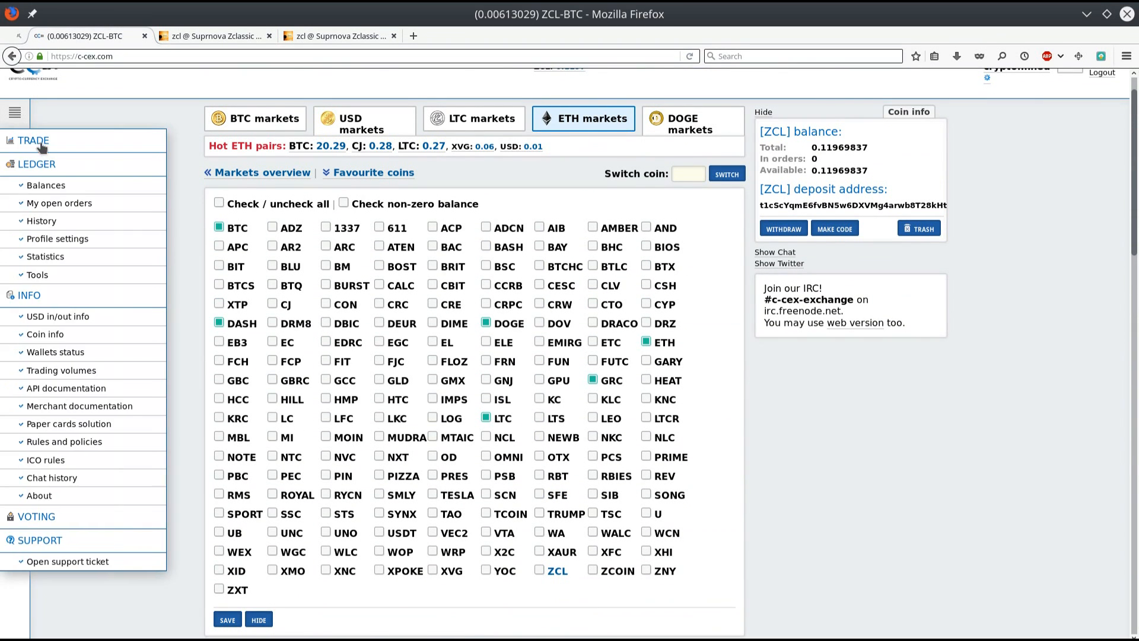
{"action": "right_click", "coordinate": [56, 187]}
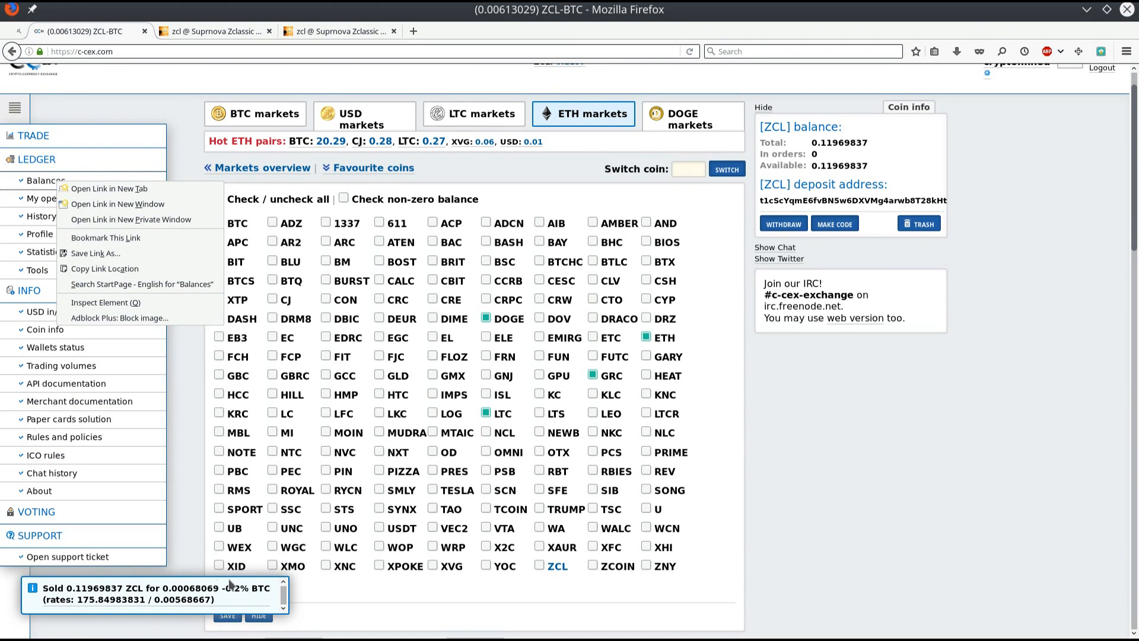
{"action": "left_click", "coordinate": [142, 194]}
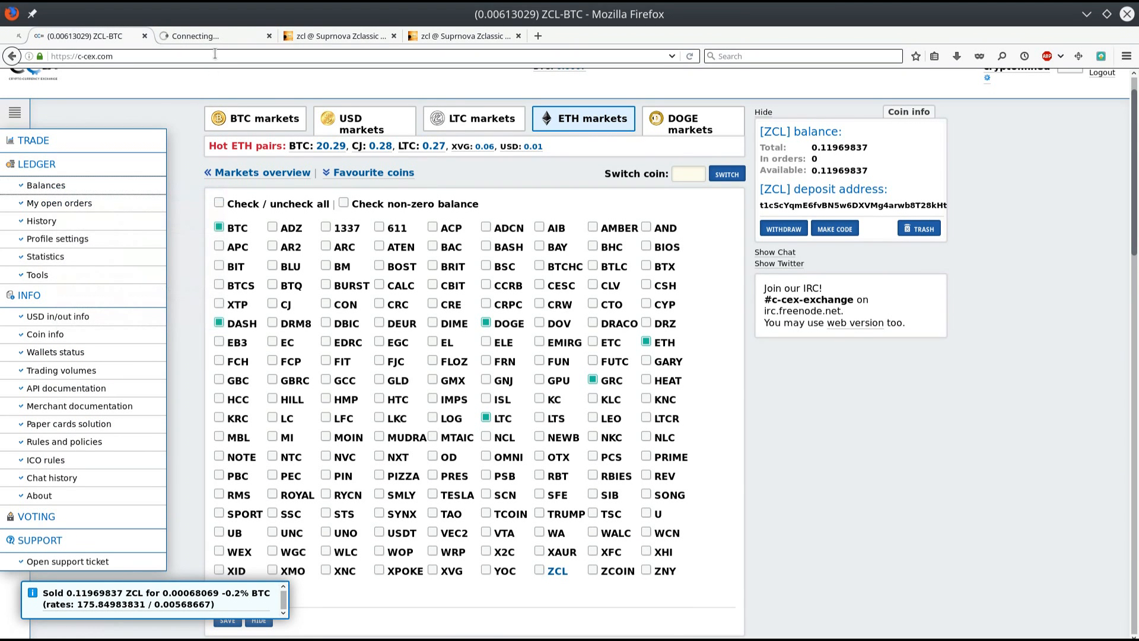
{"action": "left_click", "coordinate": [215, 37]}
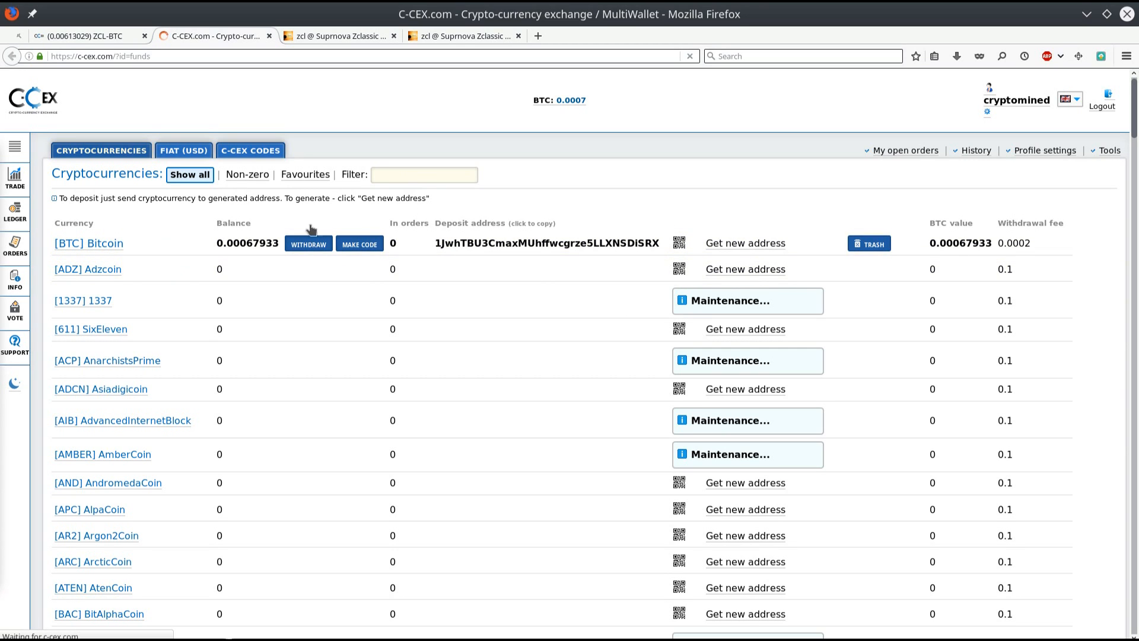
{"action": "left_click", "coordinate": [238, 172]}
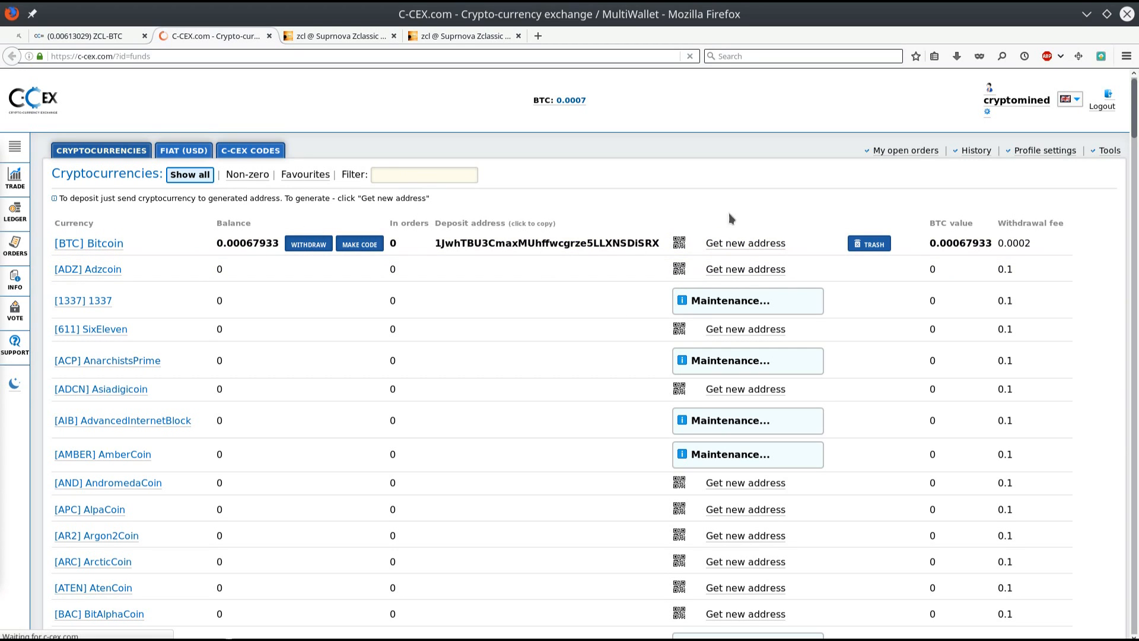